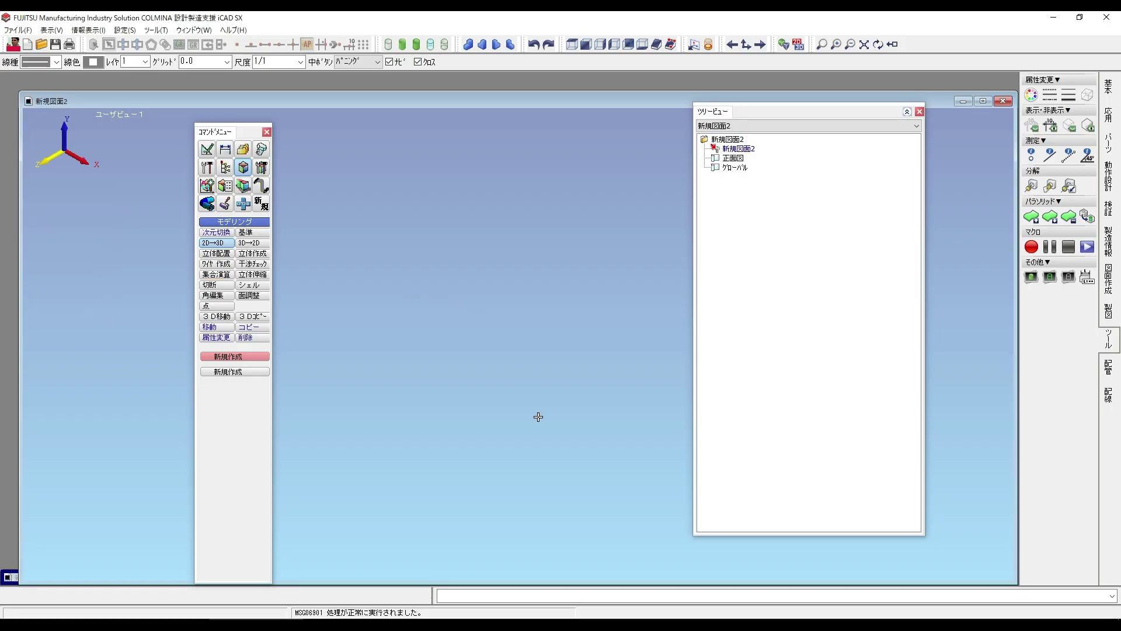
Check the cylinder's dimensions in the reference drawing in the browser, and switch iCAD SX to the XY front view.
{"action": "left_click", "coordinate": [440, 617]}
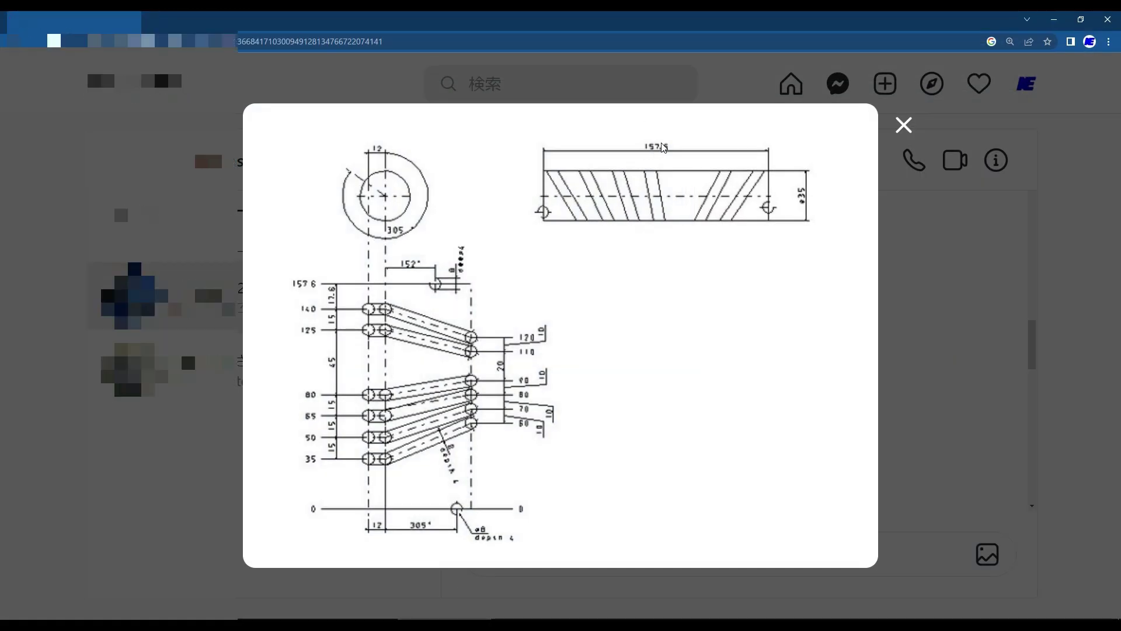
{"action": "left_click", "coordinate": [1055, 19]}
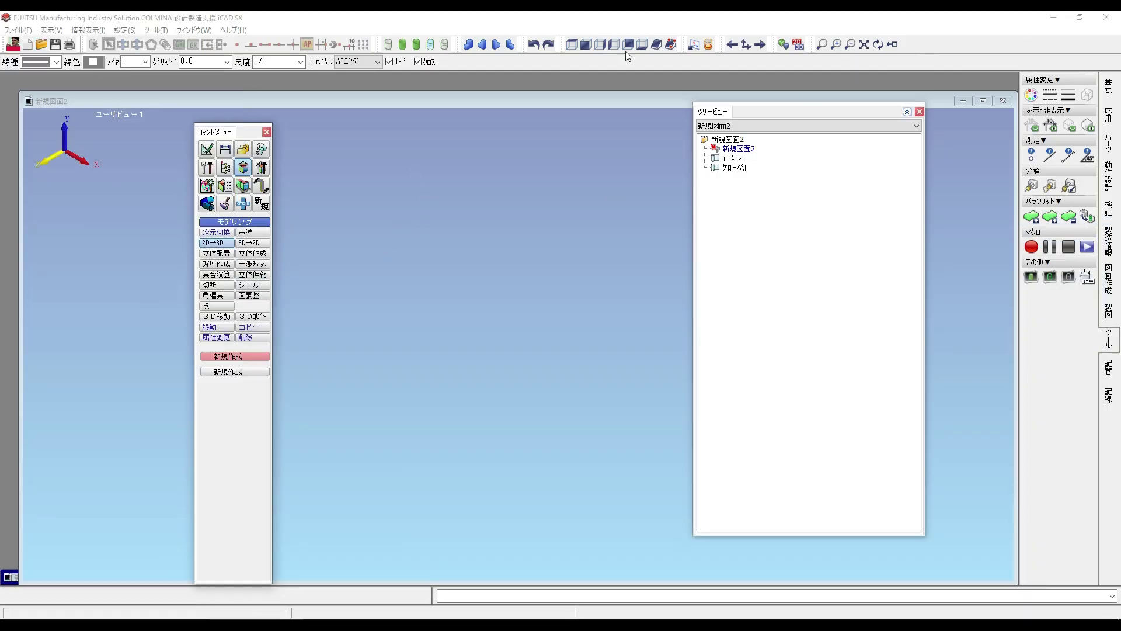
{"action": "left_click", "coordinate": [799, 45]}
Draw a horizontal line 157.6 mm long from the origin as the cylinder's centre line.
{"action": "right_click", "coordinate": [467, 378]}
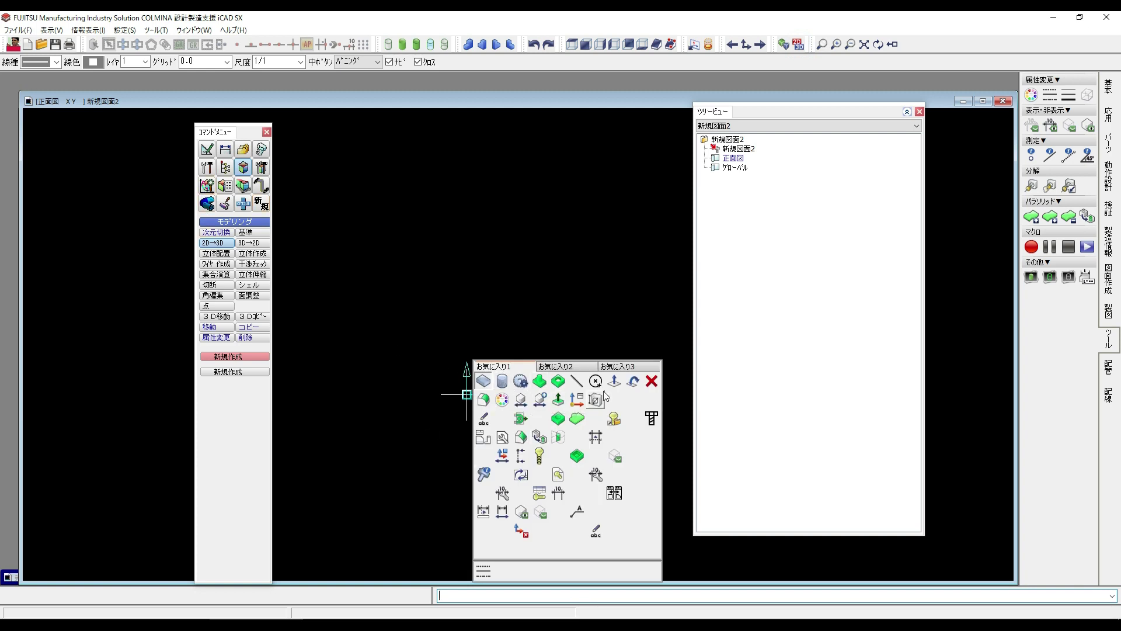
{"action": "left_click", "coordinate": [577, 381]}
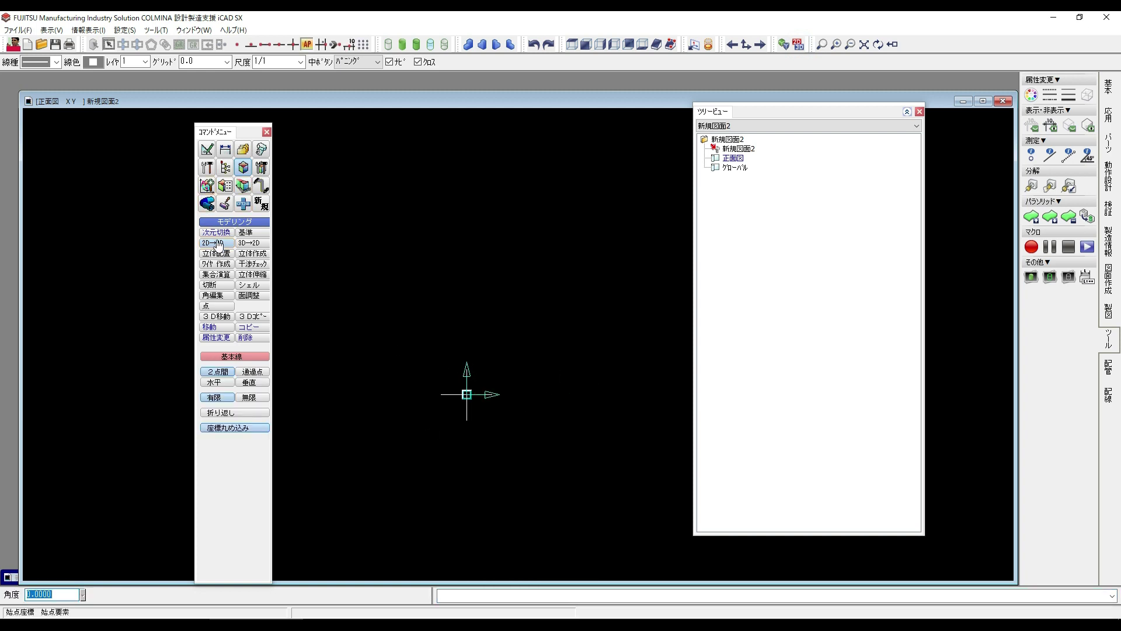
{"action": "left_click", "coordinate": [213, 382]}
{"action": "left_click", "coordinate": [467, 394]}
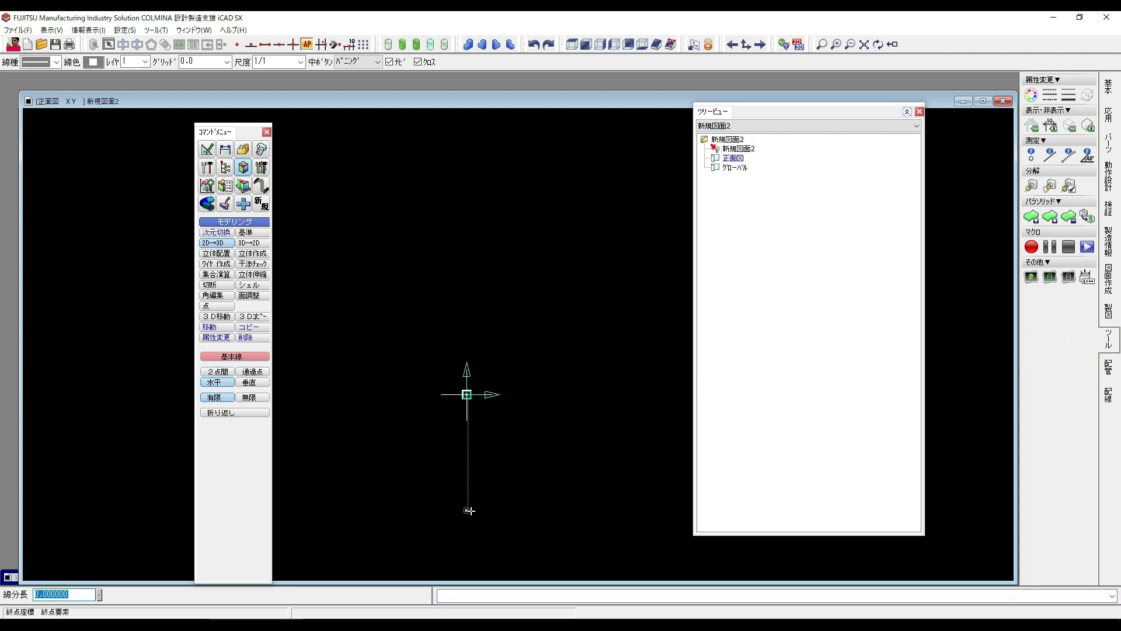
{"action": "type", "text": "157.08"}
{"action": "key", "text": "Return"}
{"action": "left_click", "coordinate": [593, 431]}
{"action": "right_click_drag", "start_coordinate": [593, 431], "coordinate": [563, 431]}
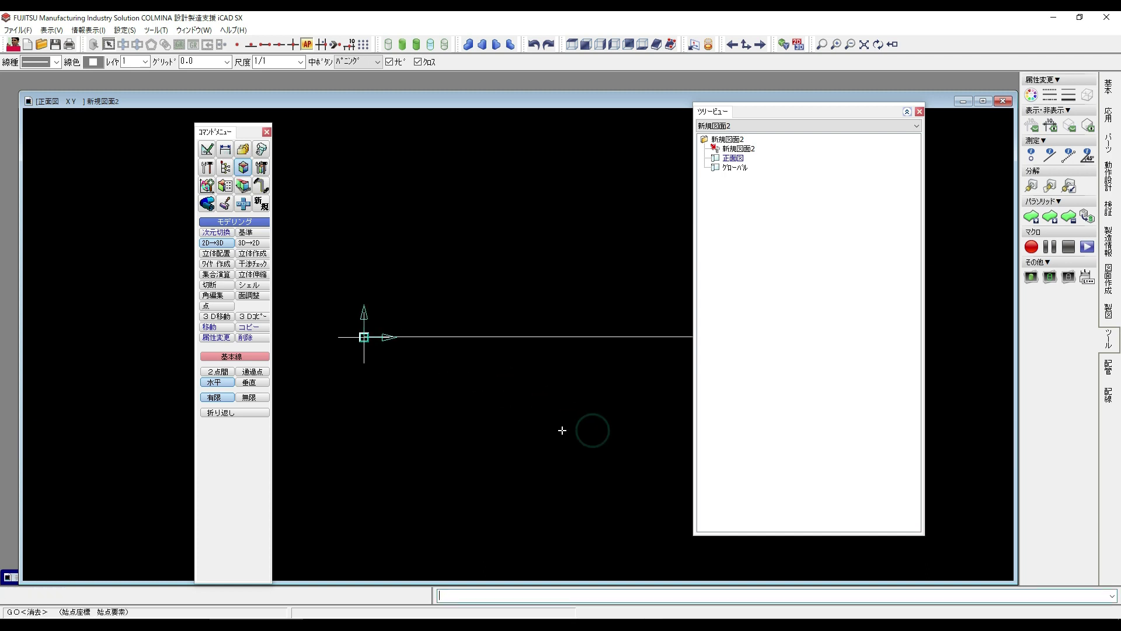
Offset the centre line by 35/2 to both sides and measure the distance between the two outer lines.
{"action": "left_click", "coordinate": [207, 149]}
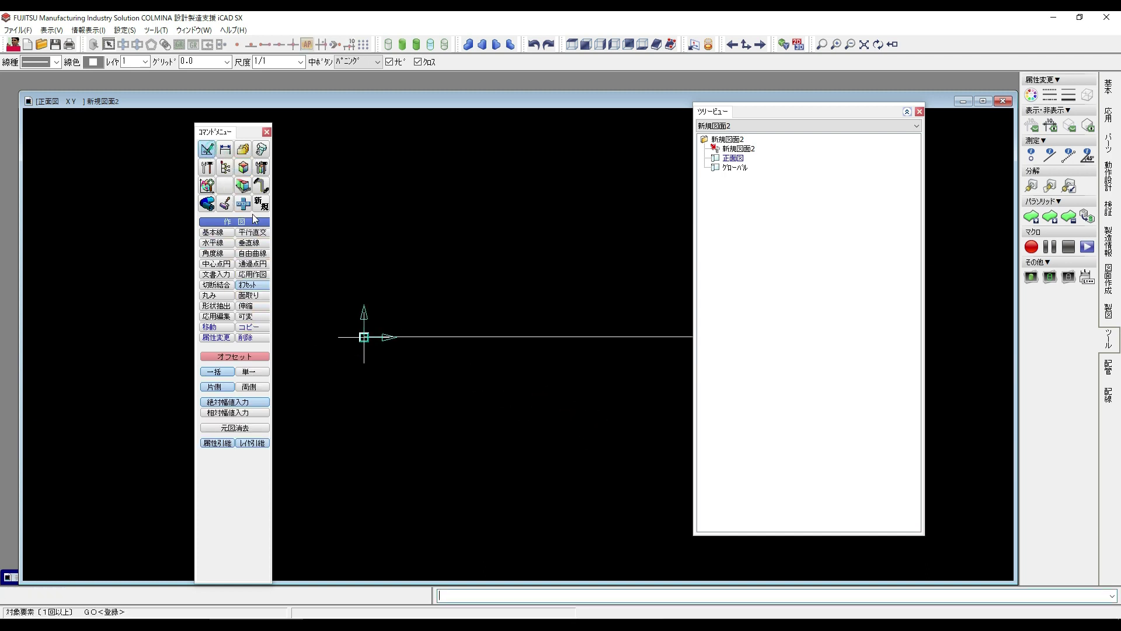
{"action": "left_click", "coordinate": [251, 387]}
{"action": "left_click", "coordinate": [454, 341]}
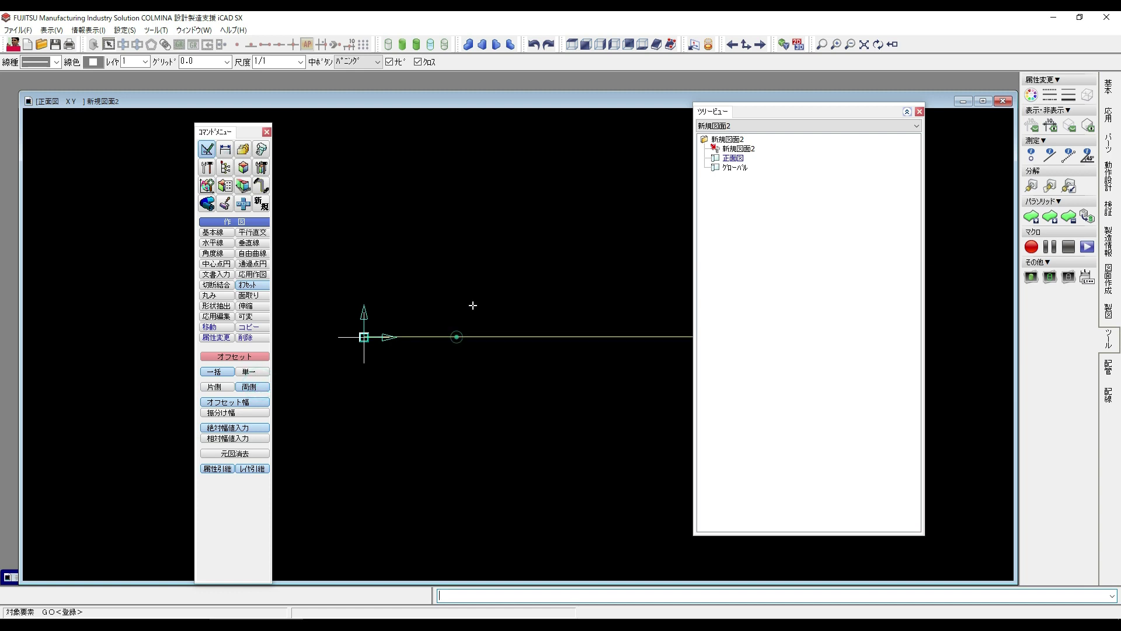
{"action": "type", "text": "35/"}
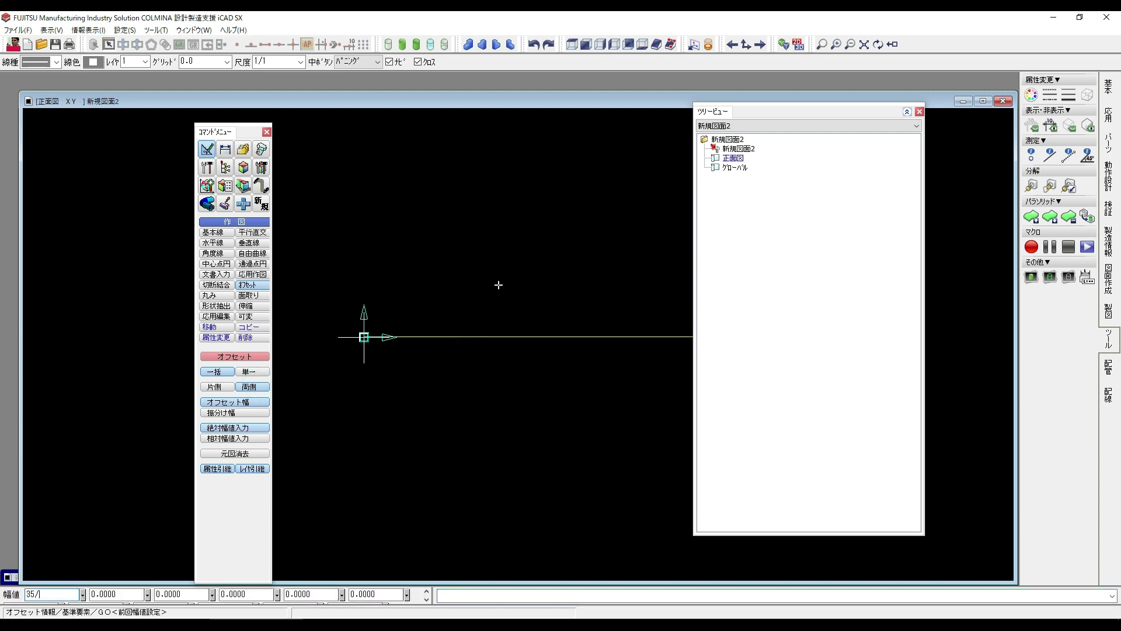
{"action": "type", "text": "2"}
{"action": "key", "text": "Return"}
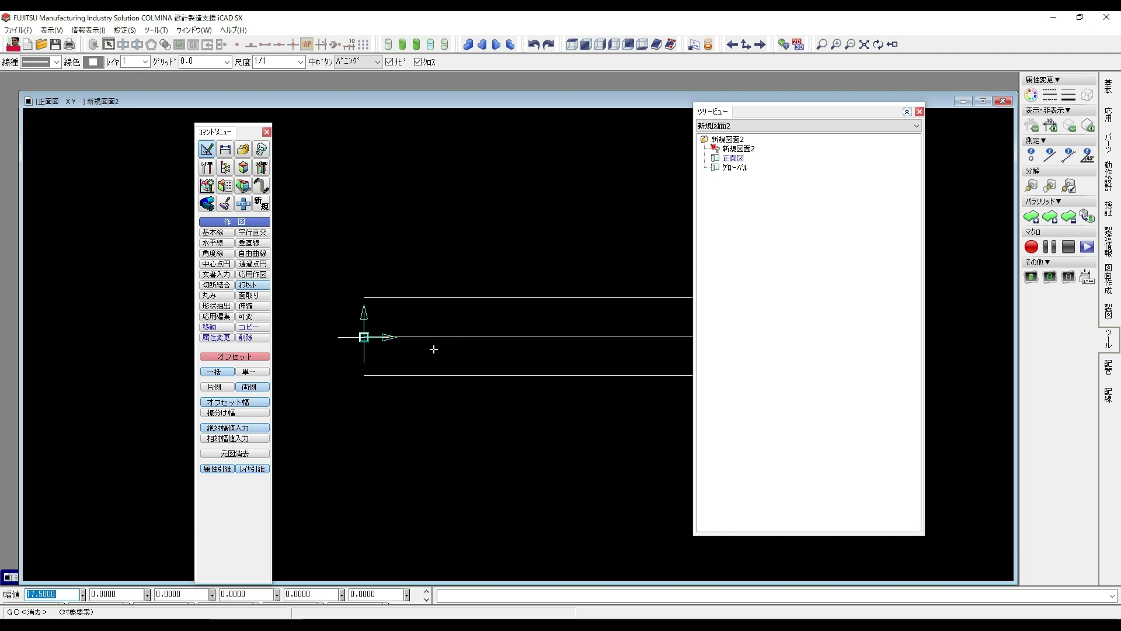
{"action": "key", "text": "d"}
{"action": "left_click", "coordinate": [419, 377]}
{"action": "left_click", "coordinate": [427, 296]}
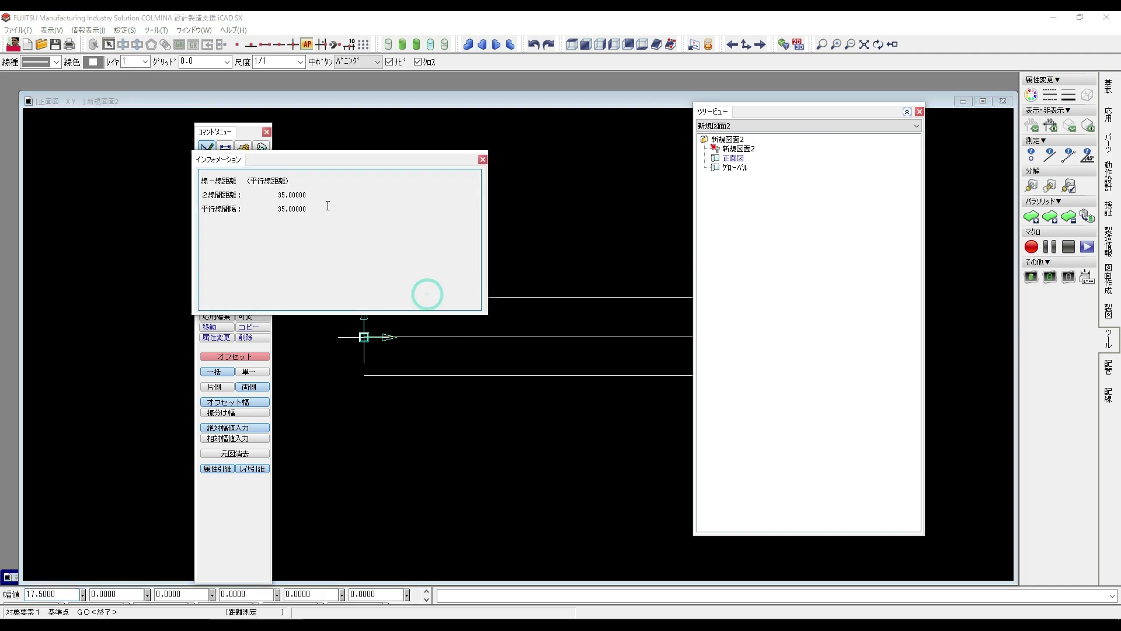
Close both ends of the side-view outline with two-point lines joining the endpoints of the outer lines.
{"action": "scroll", "coordinate": [474, 399], "scroll_direction": "down", "scroll_amount": 3}
{"action": "left_click", "coordinate": [212, 231]}
{"action": "left_click", "coordinate": [221, 371]}
{"action": "left_click", "coordinate": [592, 347]}
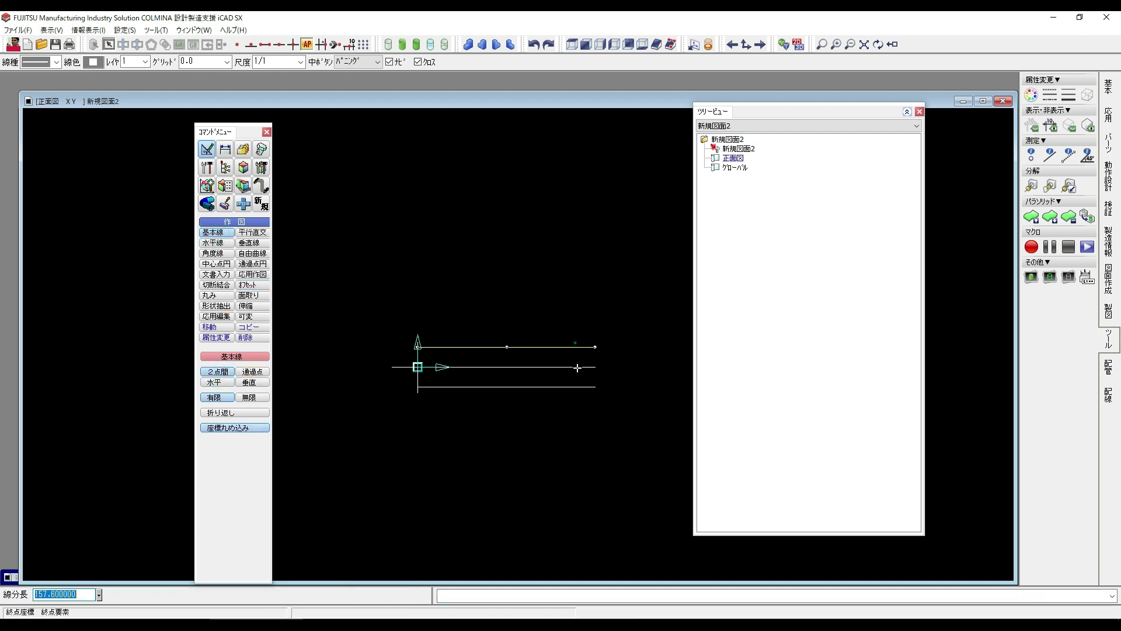
{"action": "left_click", "coordinate": [595, 387]}
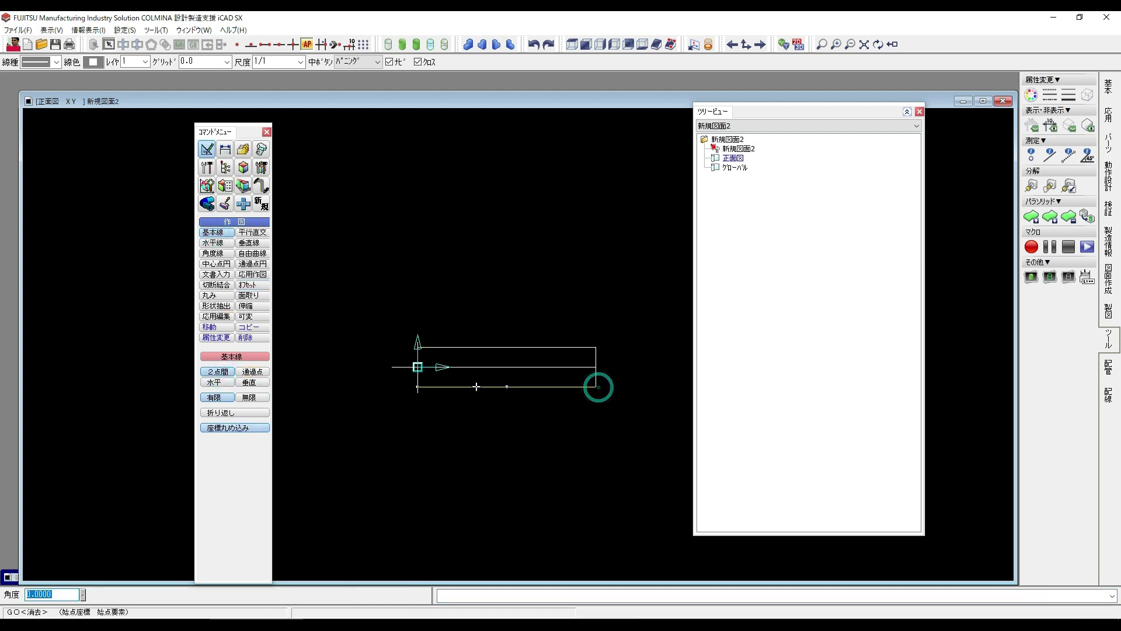
{"action": "left_click", "coordinate": [424, 388]}
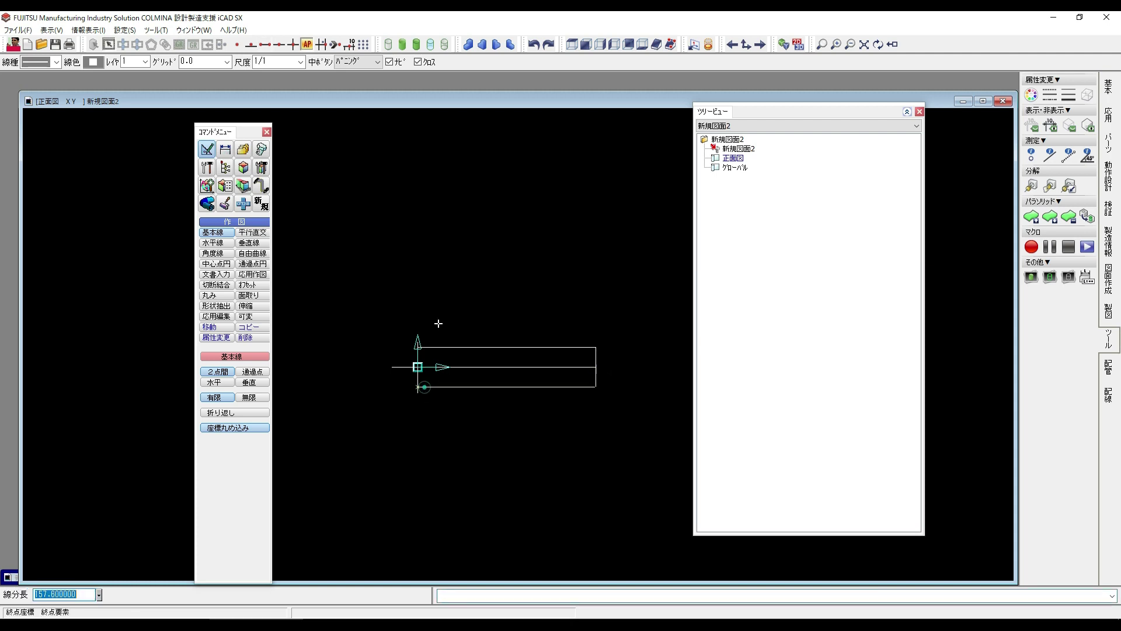
{"action": "left_click", "coordinate": [433, 344]}
Set the drawing grid spacing to 10.
{"action": "scroll", "coordinate": [496, 418], "scroll_direction": "up", "scroll_amount": 3}
{"action": "scroll", "coordinate": [490, 374], "scroll_direction": "down", "scroll_amount": 2}
{"action": "middle_click_drag", "start_coordinate": [468, 446], "coordinate": [456, 485]}
{"action": "scroll", "coordinate": [456, 435], "scroll_direction": "up", "scroll_amount": 2}
{"action": "scroll", "coordinate": [502, 420], "scroll_direction": "down", "scroll_amount": 2}
{"action": "mouse_move", "coordinate": [395, 414]}
{"action": "middle_mouse_down"}
{"action": "mouse_move", "coordinate": [456, 397]}
{"action": "mouse_move", "coordinate": [483, 419]}
{"action": "mouse_move", "coordinate": [512, 418]}
{"action": "middle_mouse_up"}
{"action": "scroll", "coordinate": [476, 365], "scroll_direction": "up", "scroll_amount": 3}
{"action": "scroll", "coordinate": [431, 410], "scroll_direction": "up", "scroll_amount": 2}
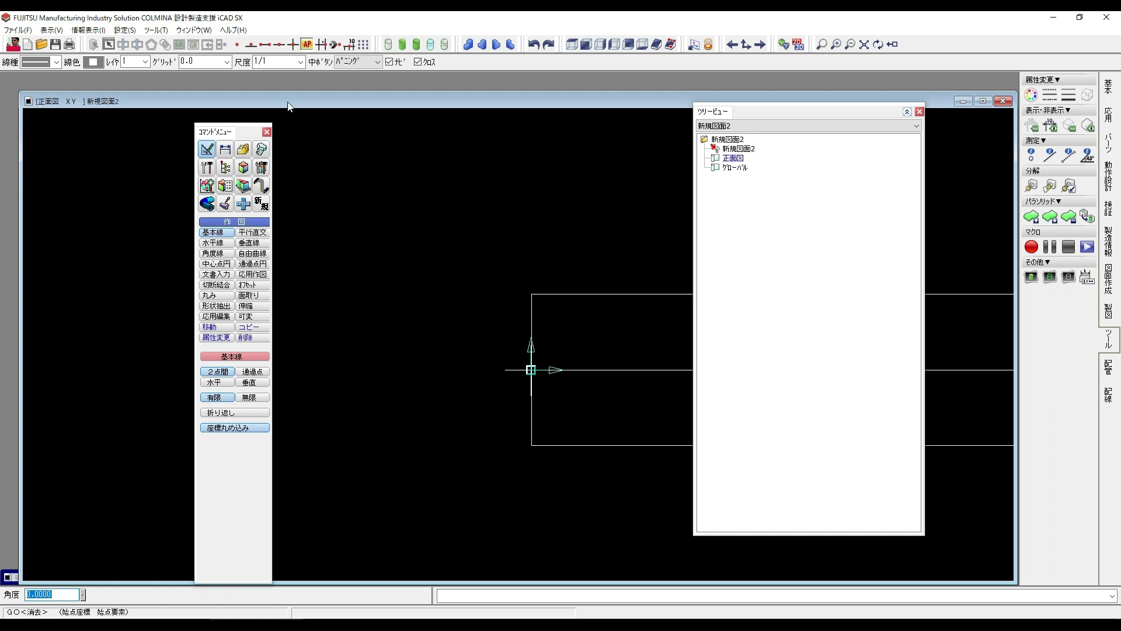
{"action": "left_click", "coordinate": [209, 62]}
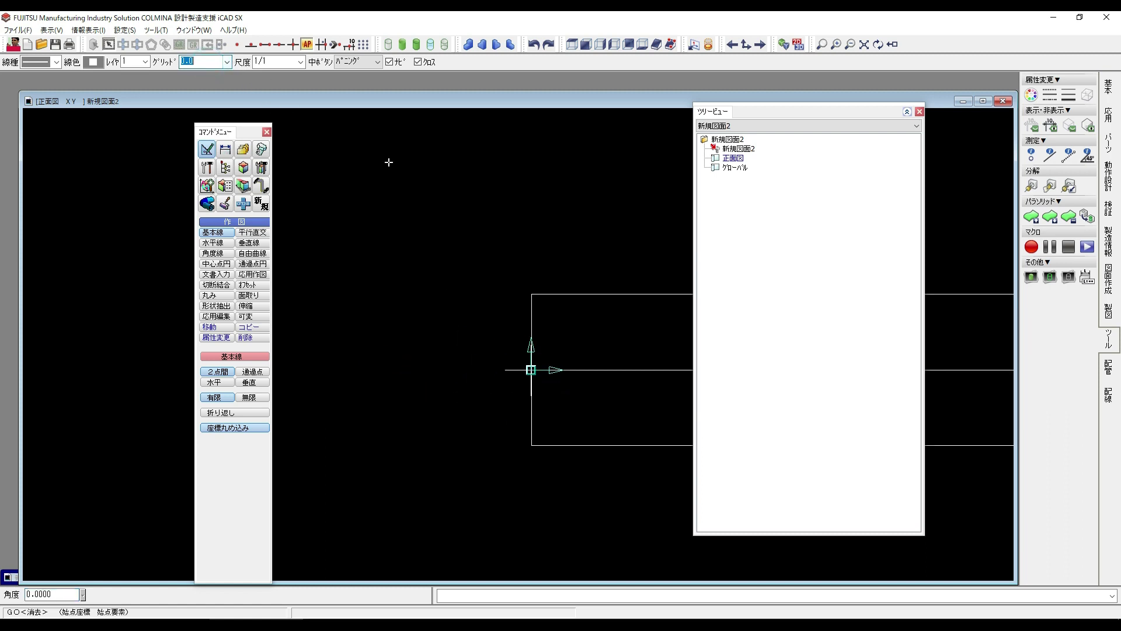
{"action": "type", "text": "10"}
{"action": "key", "text": "Return"}
Draw a centre-point circle of radius 35/2 on a grid point about 40 mm left of the origin, level with the centre line.
{"action": "left_click", "coordinate": [215, 264]}
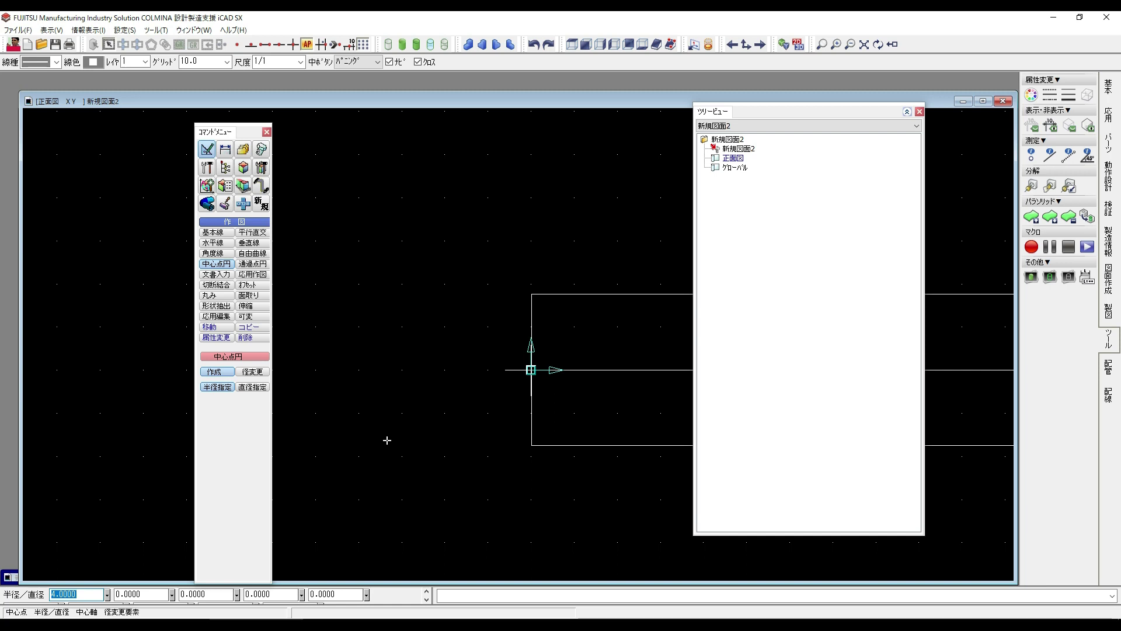
{"action": "type", "text": "35/"}
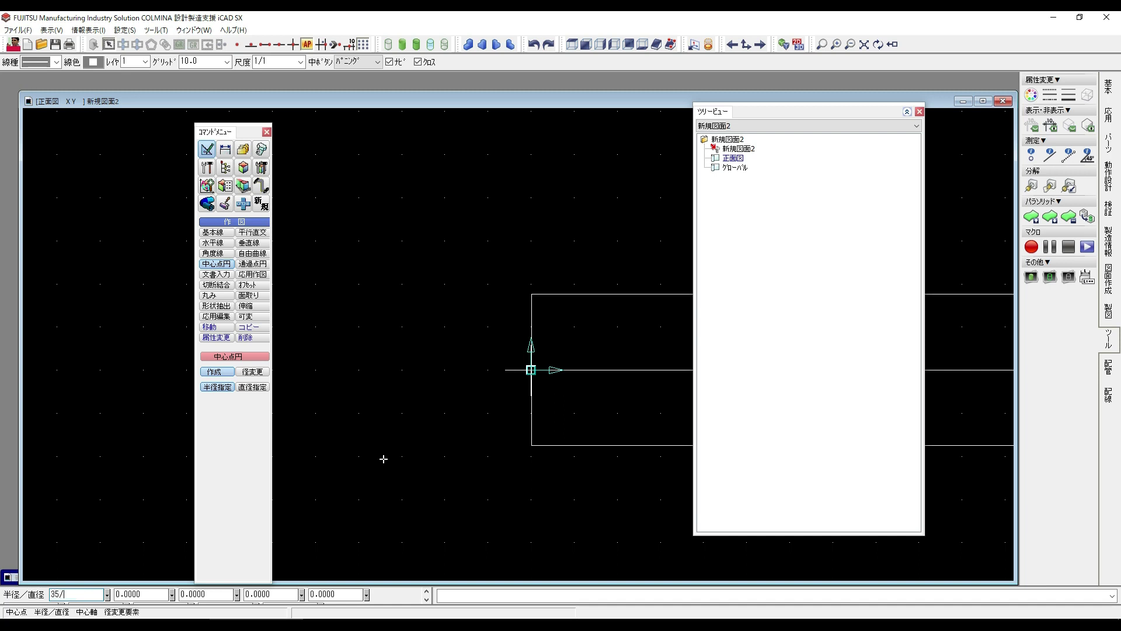
{"action": "type", "text": "2"}
{"action": "key", "text": "Return"}
{"action": "left_click", "coordinate": [358, 369]}
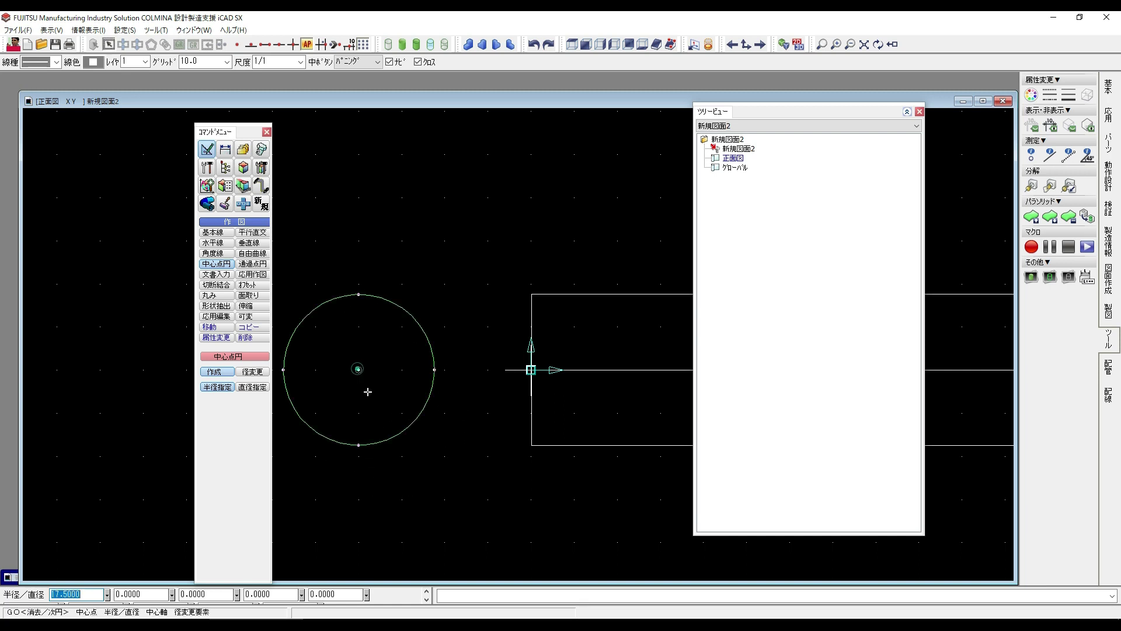
Check the groove size in the reference drawing and draw a circle of radius 4 centred on the end-view circle's top quadrant.
{"action": "middle_click_drag", "start_coordinate": [425, 415], "coordinate": [488, 400]}
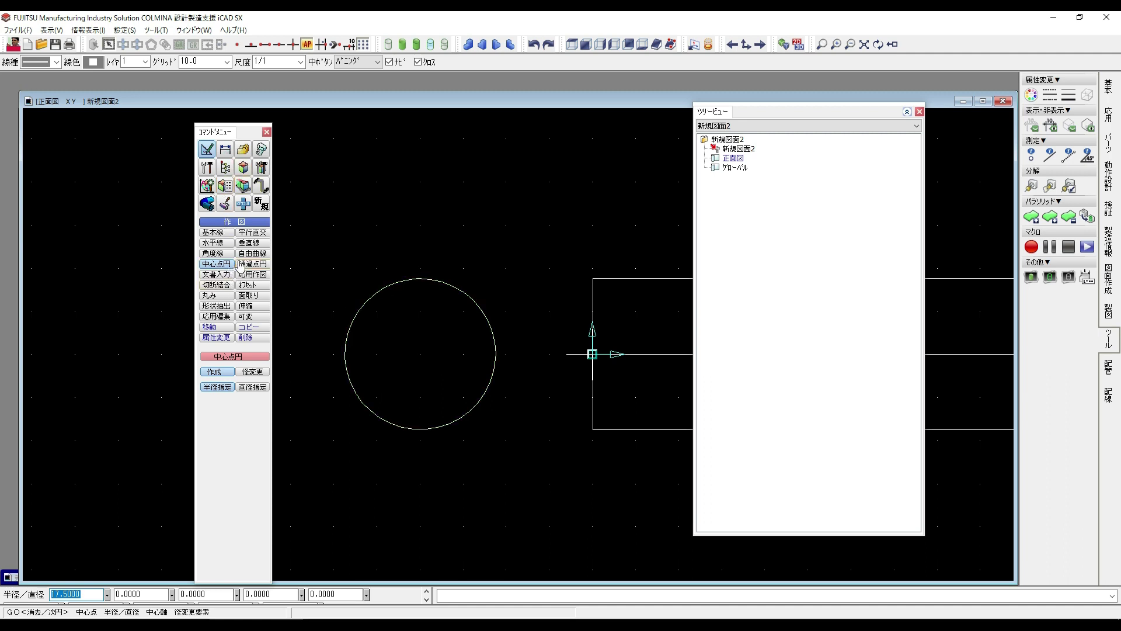
{"action": "left_click", "coordinate": [134, 624]}
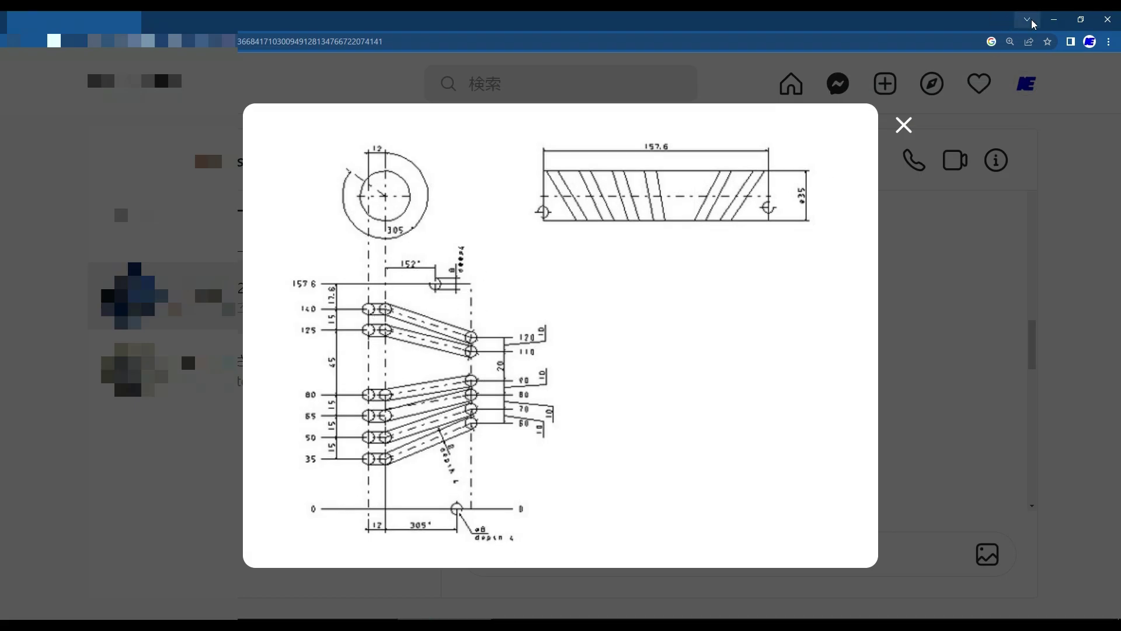
{"action": "left_click", "coordinate": [1055, 19]}
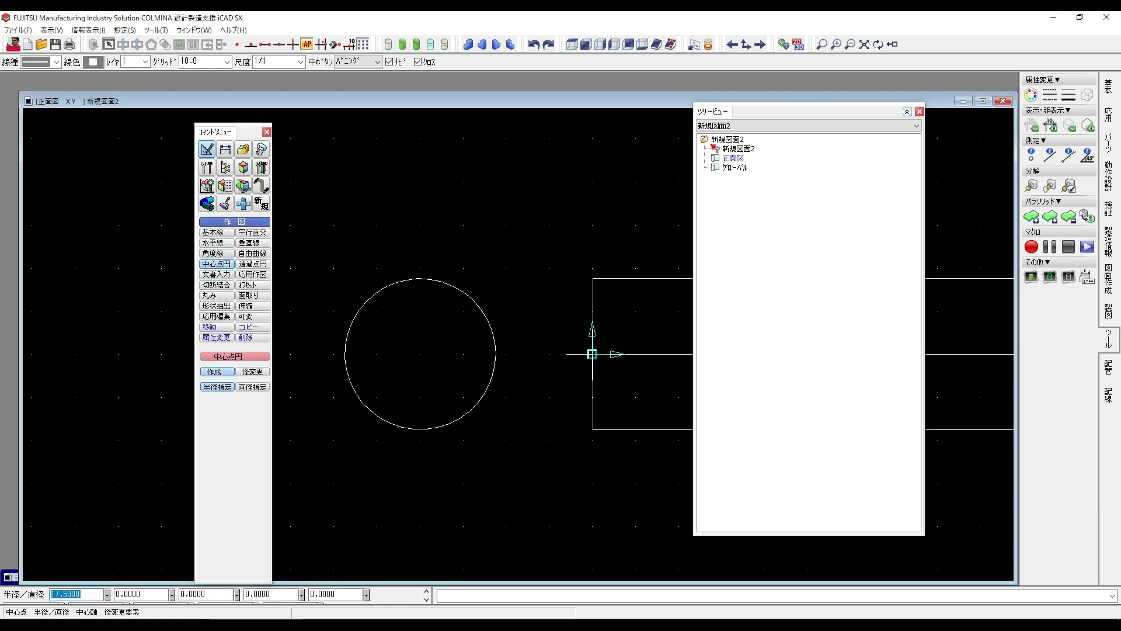
{"action": "type", "text": "4"}
{"action": "key", "text": "Return"}
{"action": "left_click", "coordinate": [420, 278]}
Check the reference drawing for groove positions and try to offset the outline's left end line by 35 to both sides.
{"action": "scroll", "coordinate": [489, 334], "scroll_direction": "down", "scroll_amount": 4}
{"action": "left_click", "coordinate": [445, 619]}
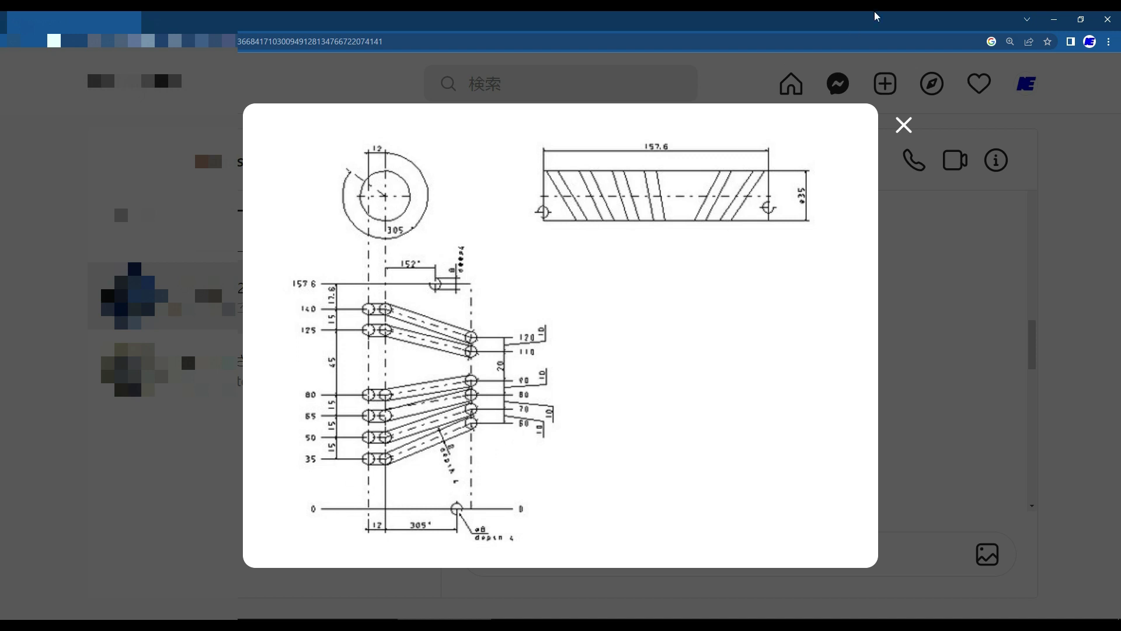
{"action": "left_click", "coordinate": [1055, 19]}
{"action": "middle_click_drag", "start_coordinate": [533, 318], "coordinate": [501, 347]}
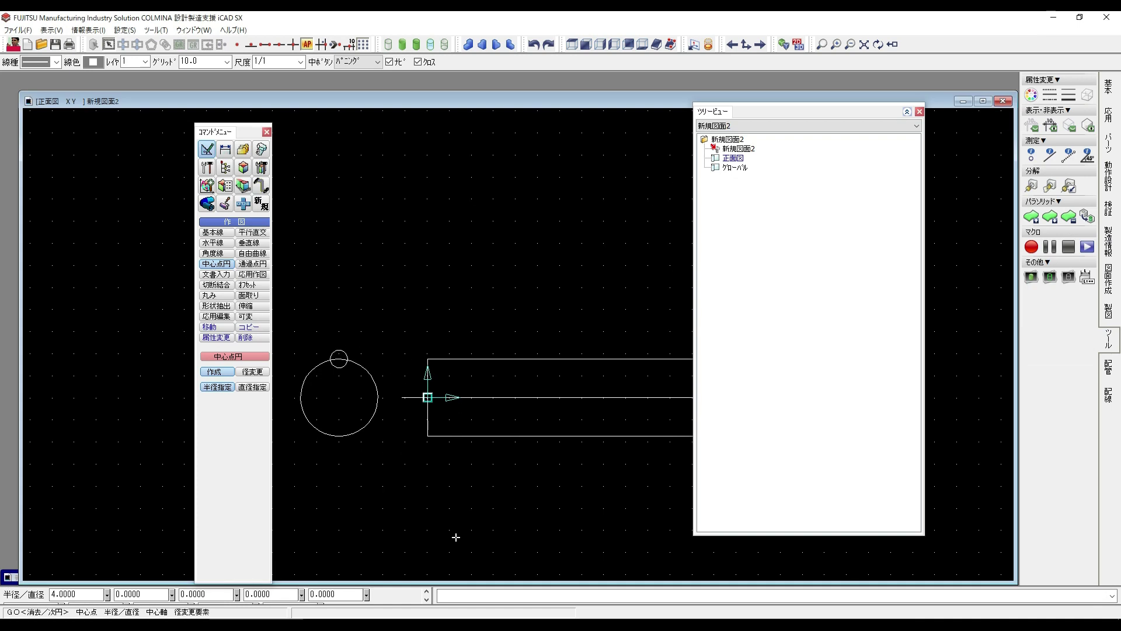
{"action": "left_click", "coordinate": [257, 289]}
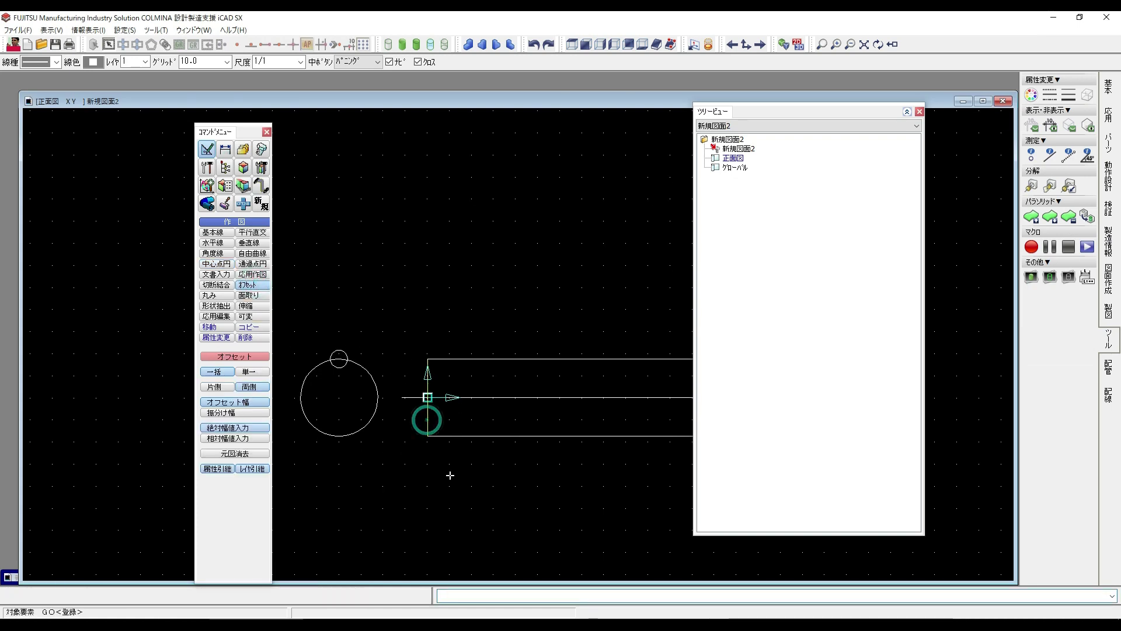
{"action": "type", "text": "35"}
{"action": "key", "text": "Return"}
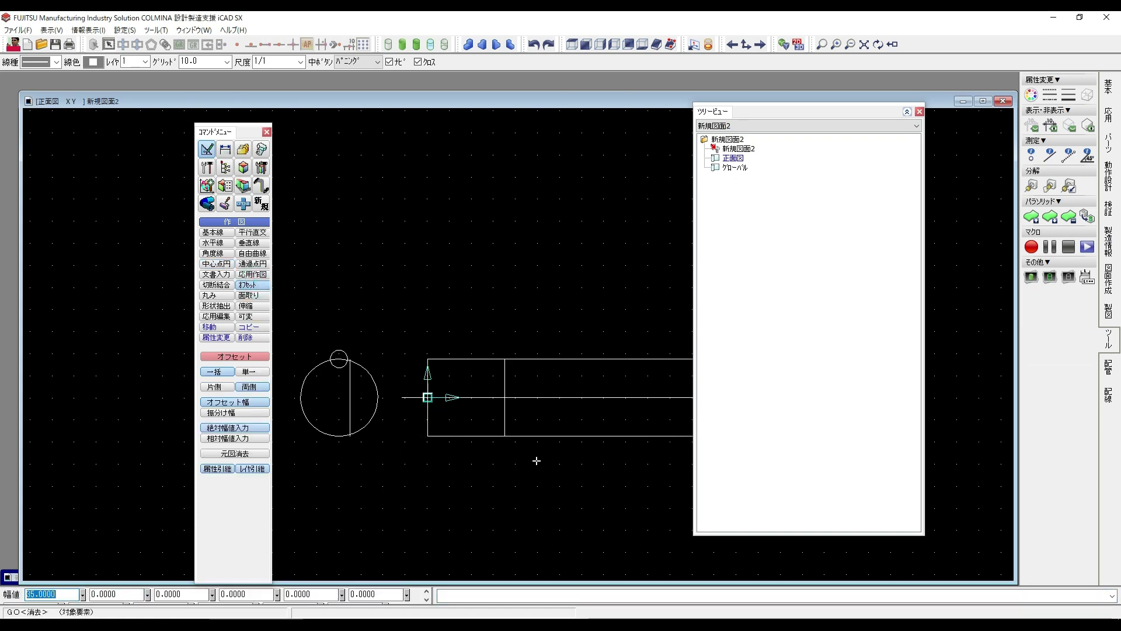
Offset the outline's left end line to one side, into the cylinder, at distances of 35 and 60.
{"action": "left_click", "coordinate": [227, 386]}
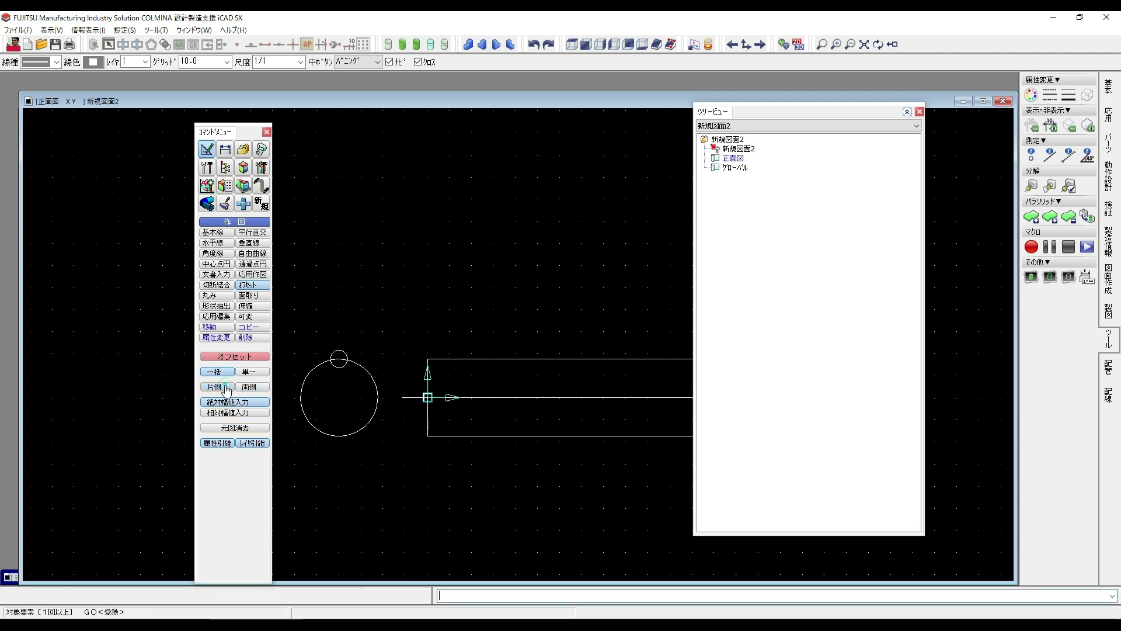
{"action": "key", "text": "alt+Tab"}
{"action": "key", "text": "alt+Tab"}
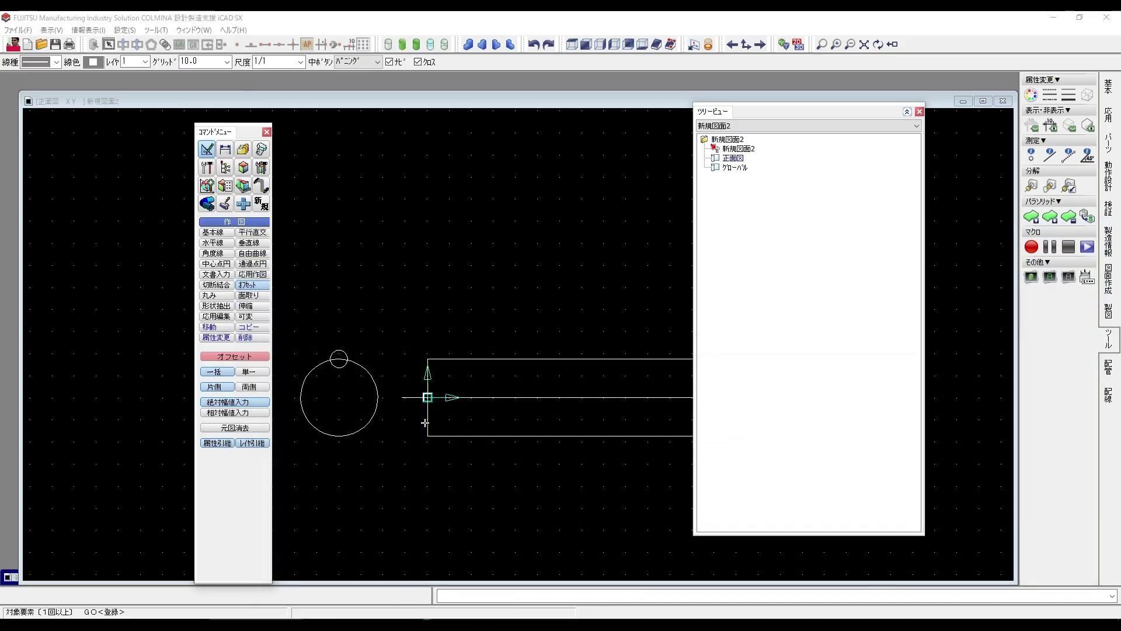
{"action": "left_click", "coordinate": [428, 420]}
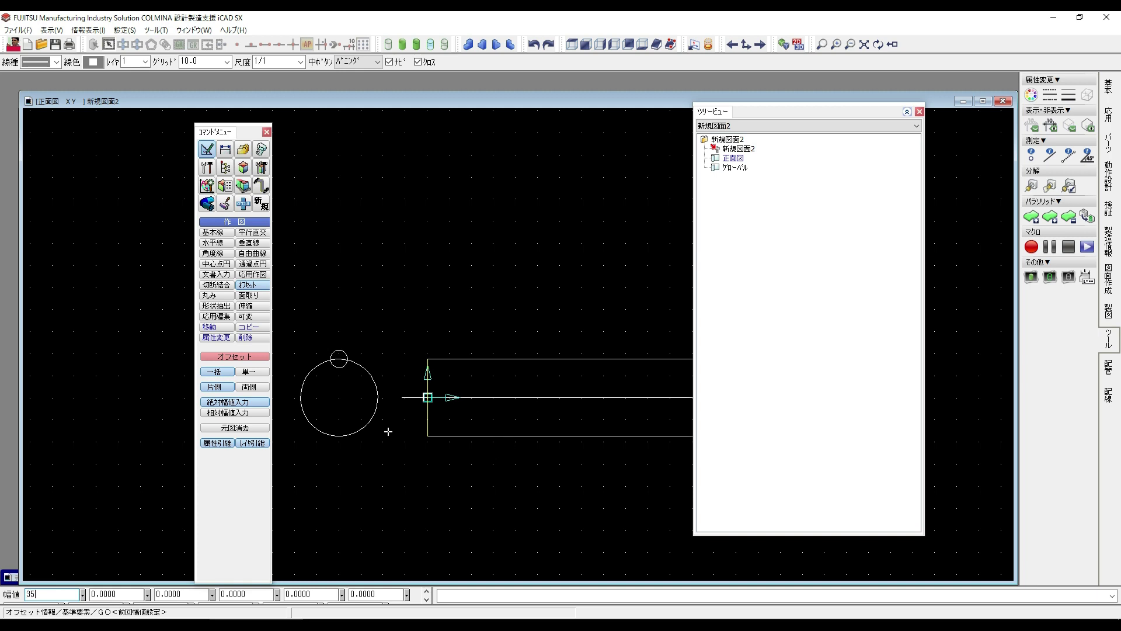
{"action": "key", "text": "Tab"}
{"action": "type", "text": "60"}
{"action": "key", "text": "Return"}
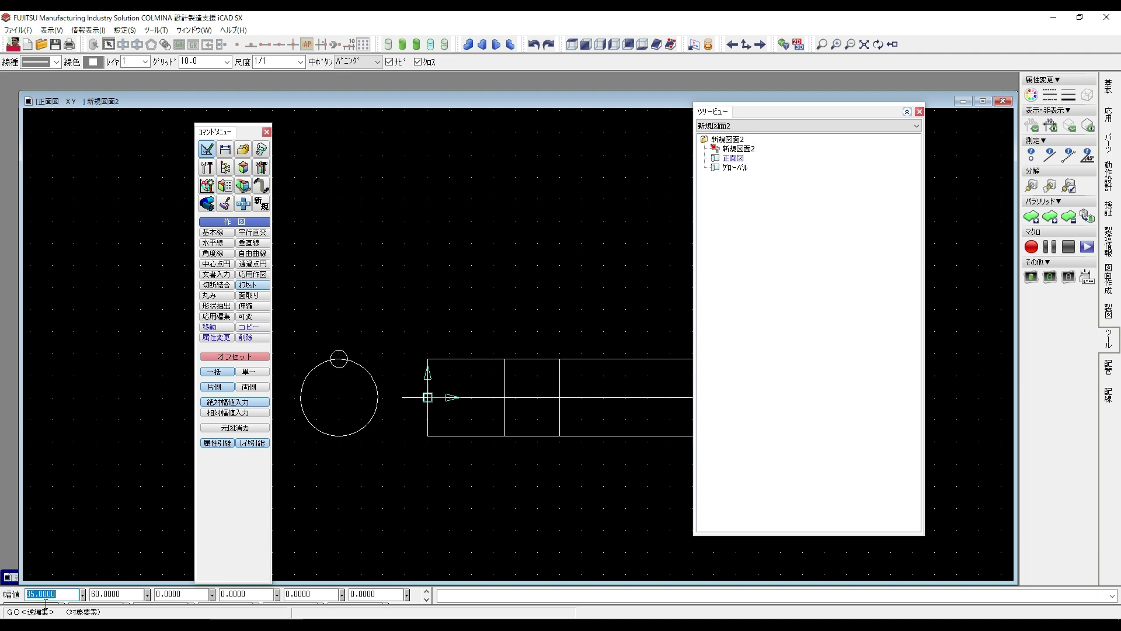
Add cumulative length dimensions from the outline's left end to the two offset lines, placed below the side view.
{"action": "mouse_move", "coordinate": [562, 458]}
{"action": "middle_mouse_down"}
{"action": "mouse_move", "coordinate": [571, 433]}
{"action": "mouse_move", "coordinate": [557, 425]}
{"action": "middle_mouse_up"}
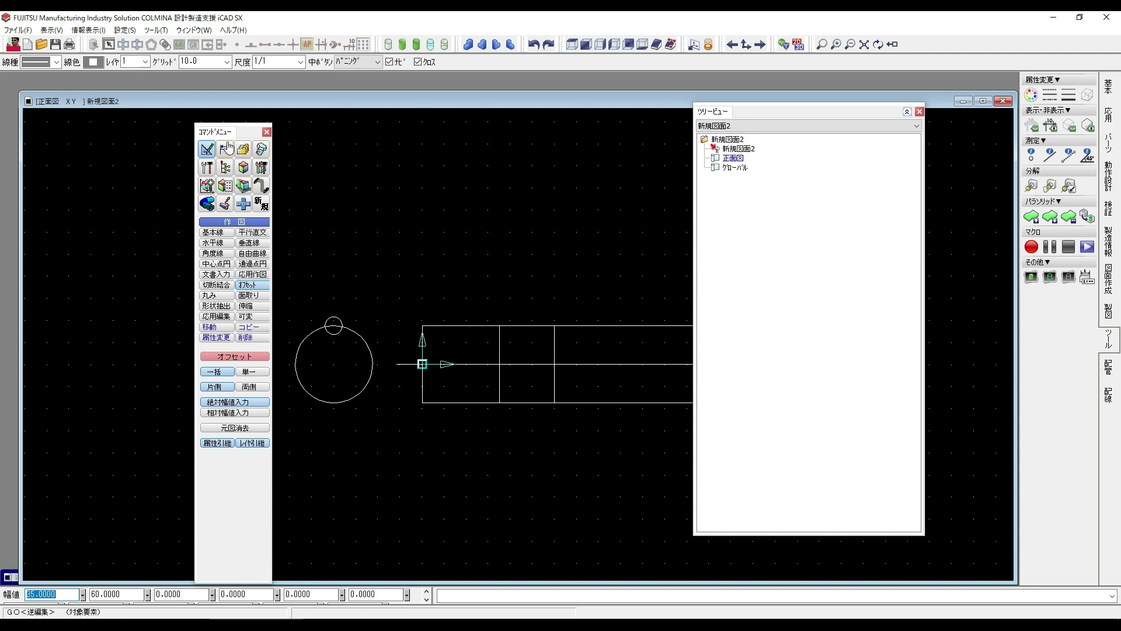
{"action": "left_click", "coordinate": [226, 149]}
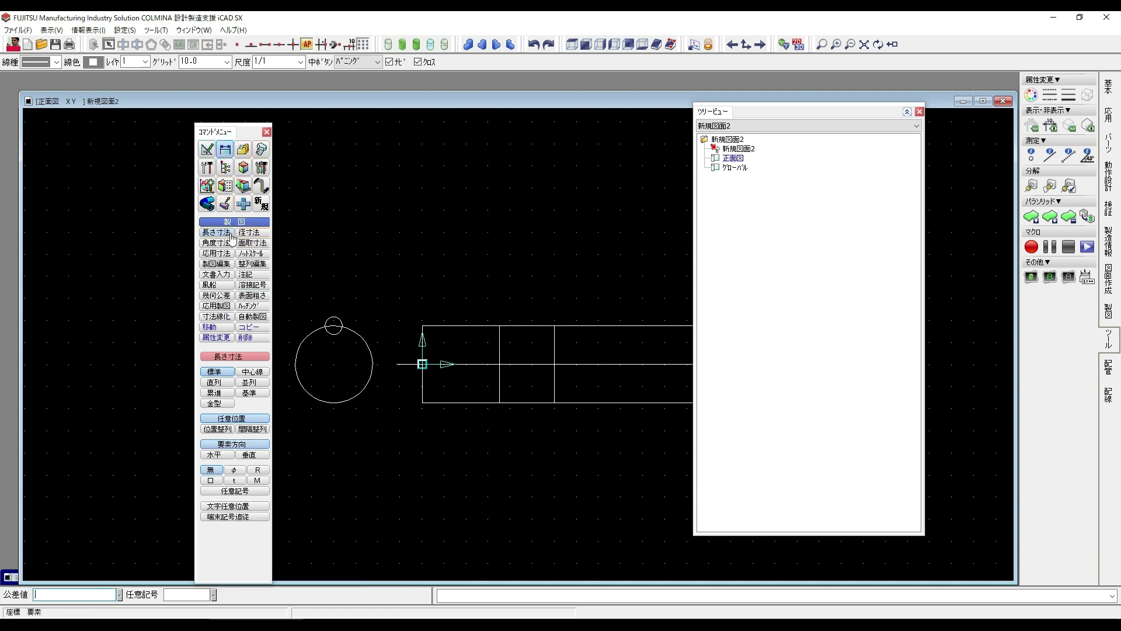
{"action": "left_click", "coordinate": [249, 393]}
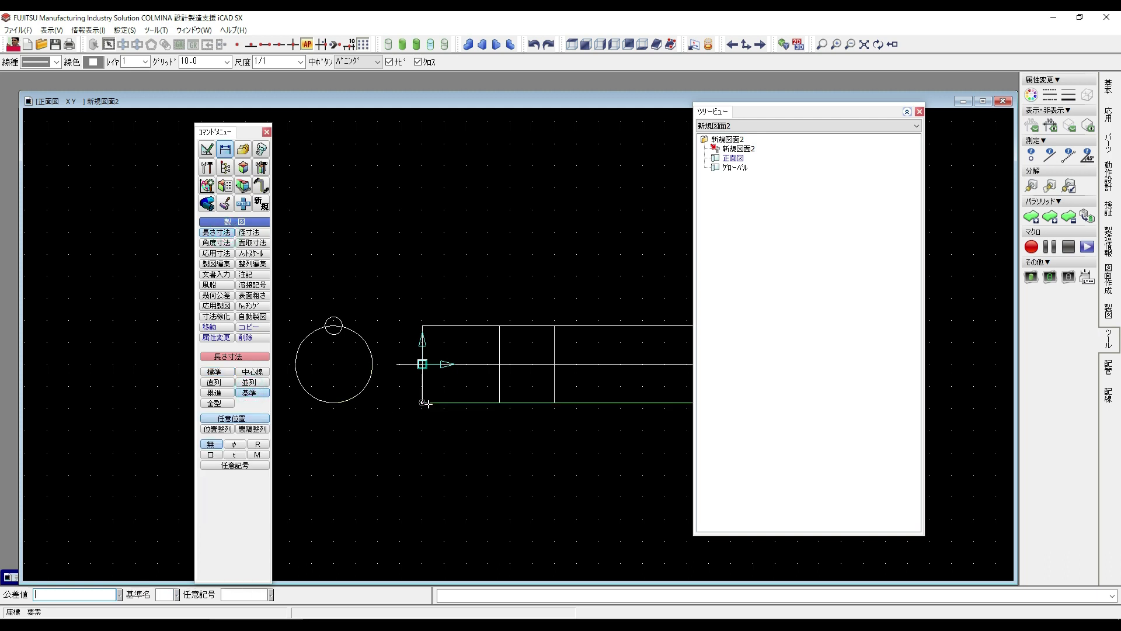
{"action": "left_click", "coordinate": [216, 392]}
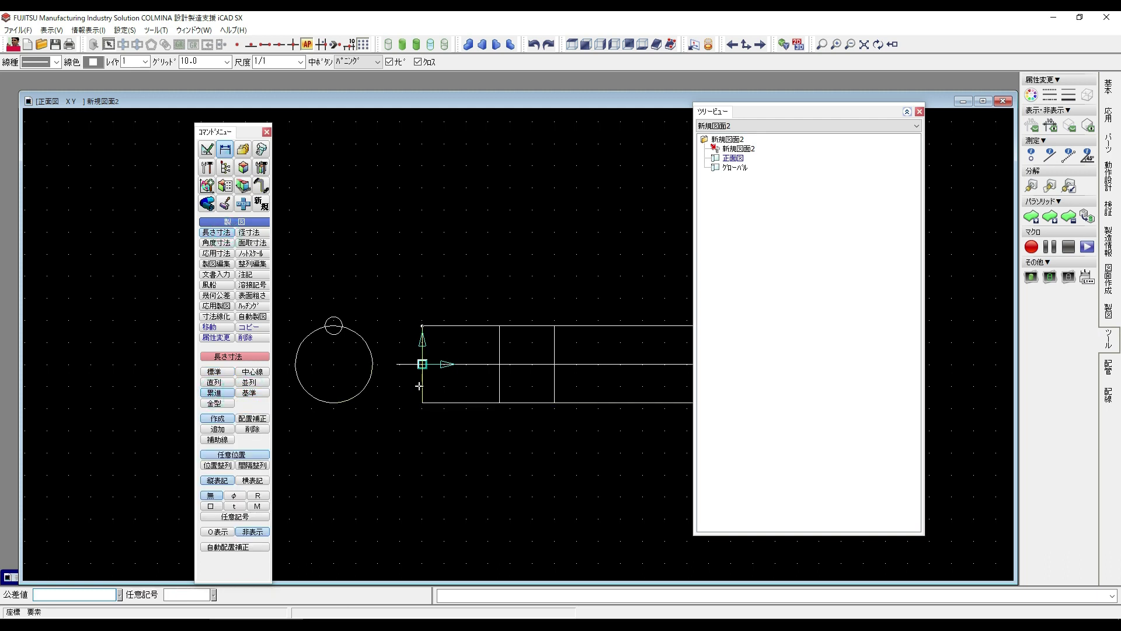
{"action": "left_click", "coordinate": [544, 449]}
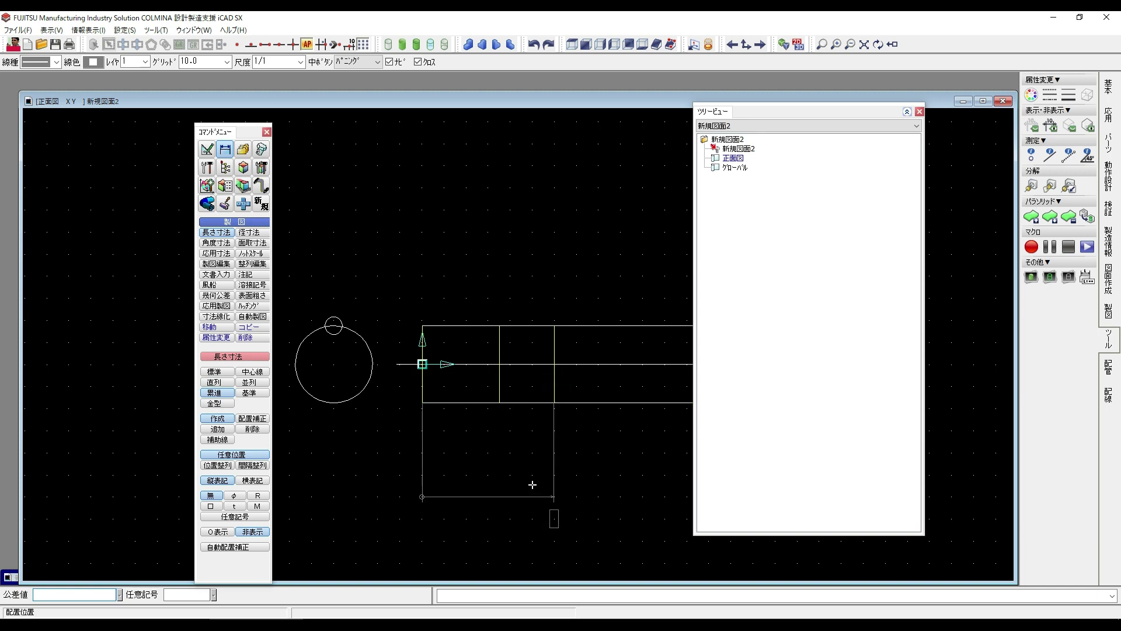
{"action": "left_click", "coordinate": [533, 453]}
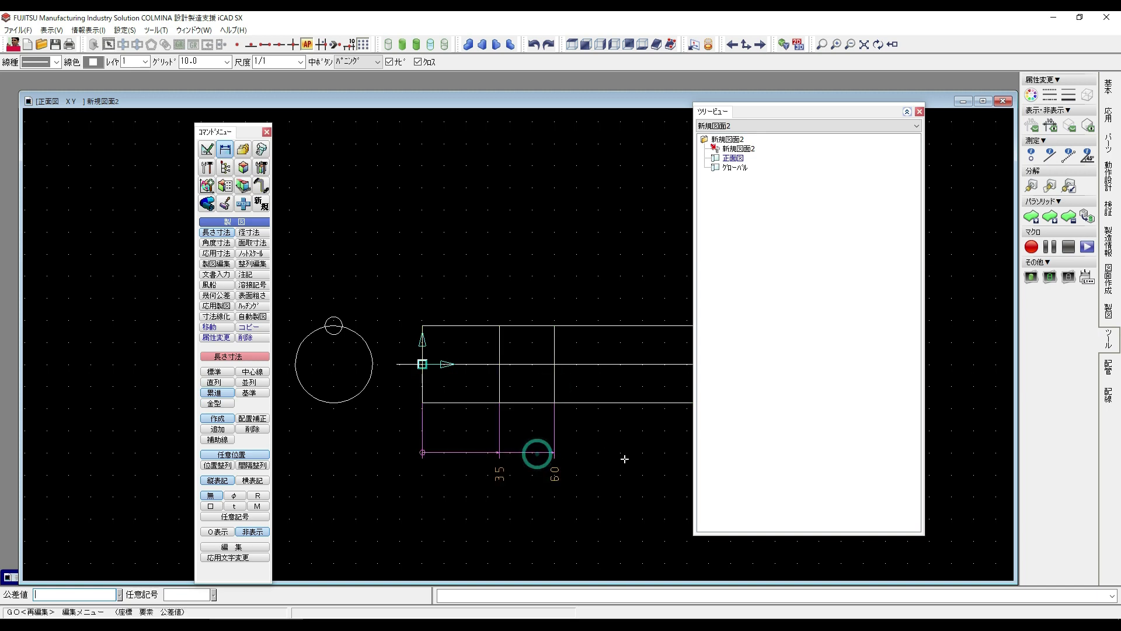
Add a standard length dimension with the φ symbol across the cylinder's height, beside its right end.
{"action": "left_click", "coordinate": [216, 372]}
{"action": "left_click", "coordinate": [606, 390]}
{"action": "left_click", "coordinate": [621, 312]}
{"action": "left_click", "coordinate": [671, 321]}
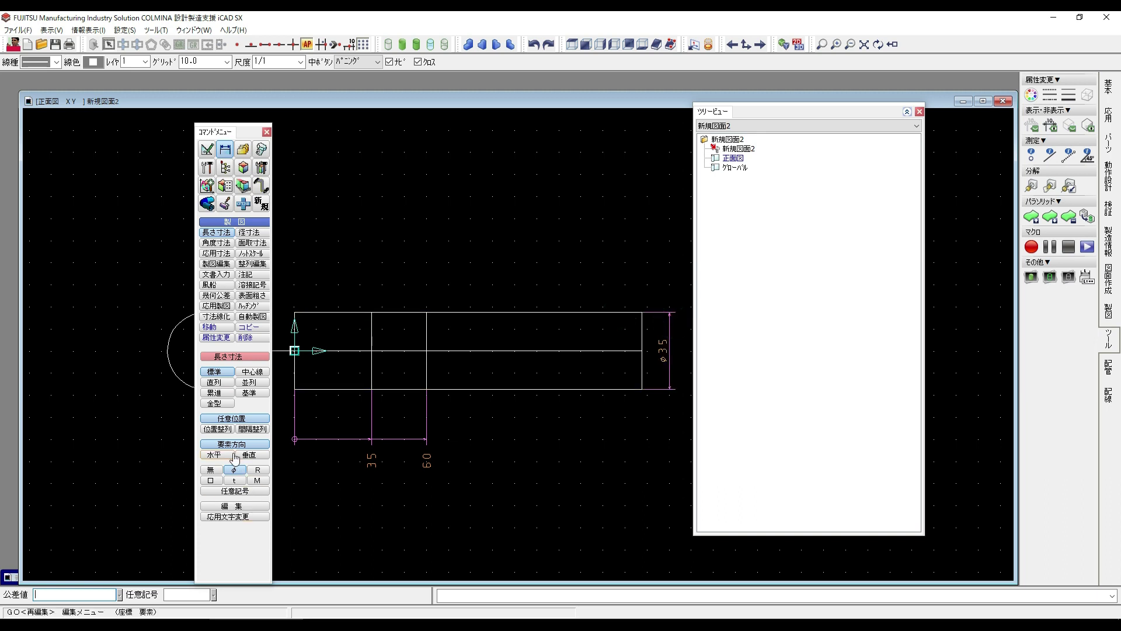
Dimension the cylinder's overall length without a symbol, placed above the side view.
{"action": "left_click", "coordinate": [212, 470]}
{"action": "left_click", "coordinate": [295, 331]}
{"action": "left_click", "coordinate": [643, 329]}
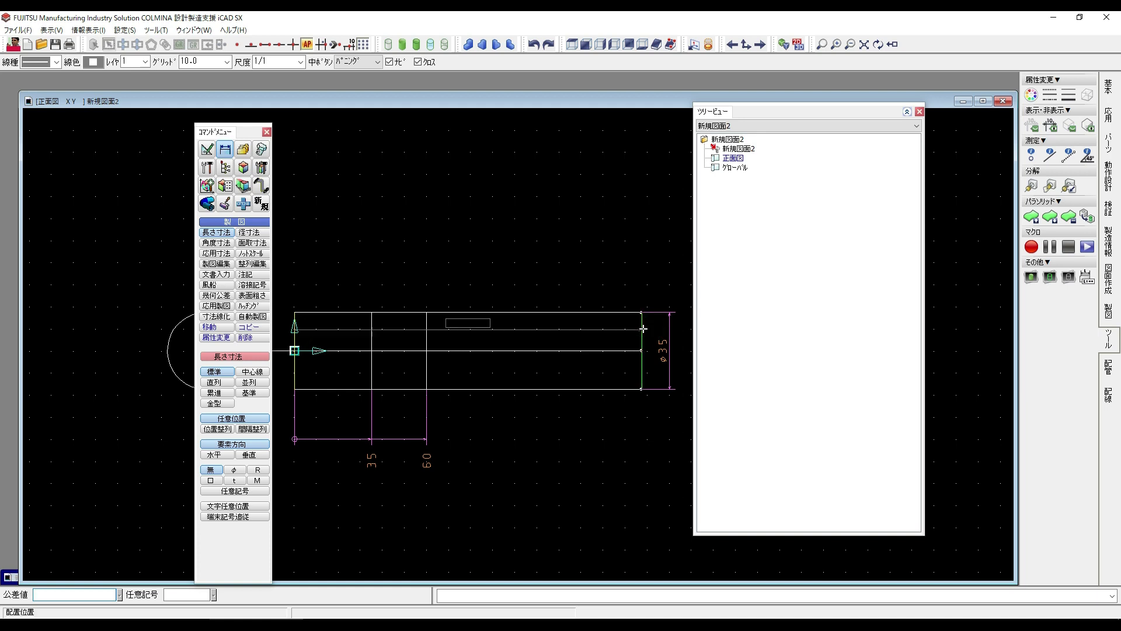
{"action": "left_click", "coordinate": [614, 238]}
{"action": "scroll", "coordinate": [515, 352], "scroll_direction": "down", "scroll_amount": 2}
{"action": "middle_click_drag", "start_coordinate": [400, 355], "coordinate": [481, 372]}
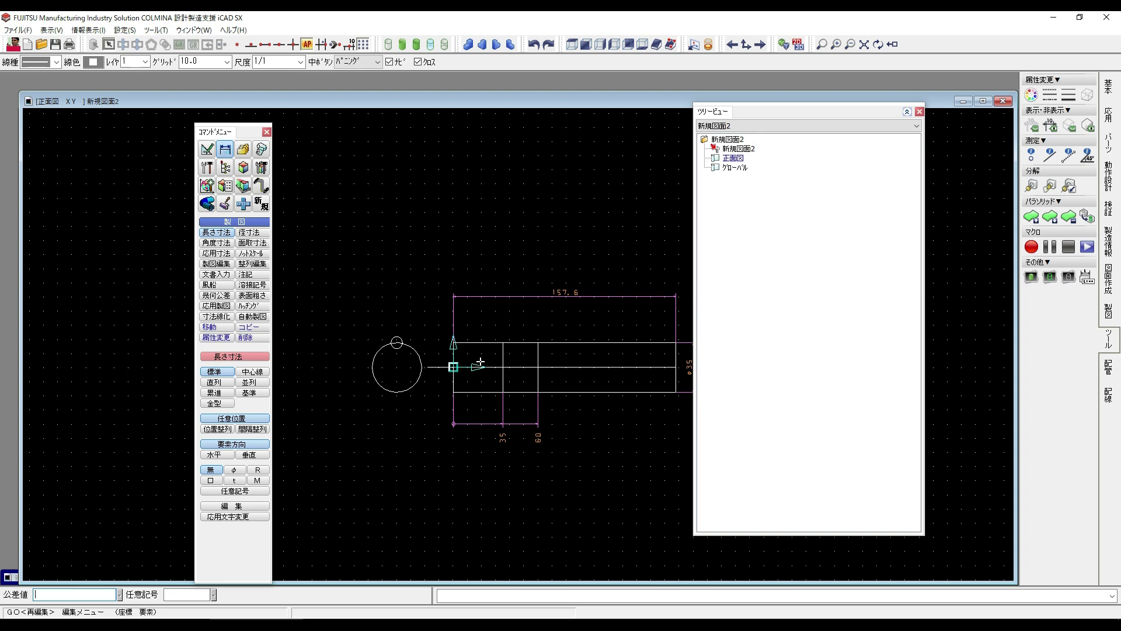
{"action": "scroll", "coordinate": [452, 411], "scroll_direction": "up", "scroll_amount": 1}
{"action": "middle_click_drag", "start_coordinate": [365, 340], "coordinate": [335, 395]}
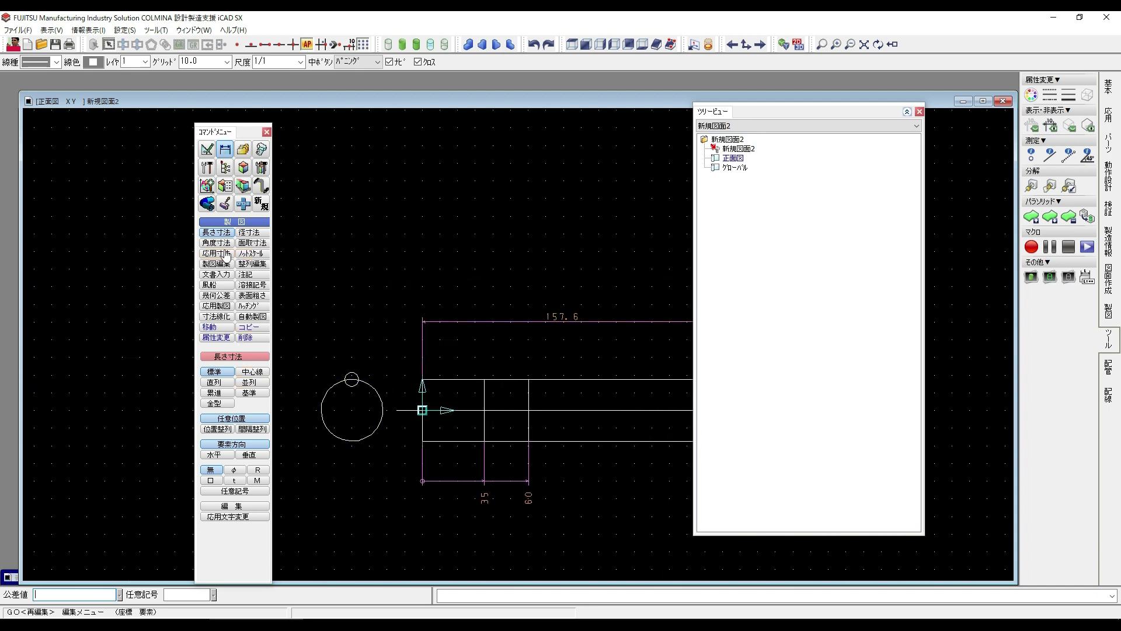
Start the 2D-to-3D helical shape conversion and open a 3D user view window beside the front view, clearing palettes off the drawing.
{"action": "left_click", "coordinate": [243, 168]}
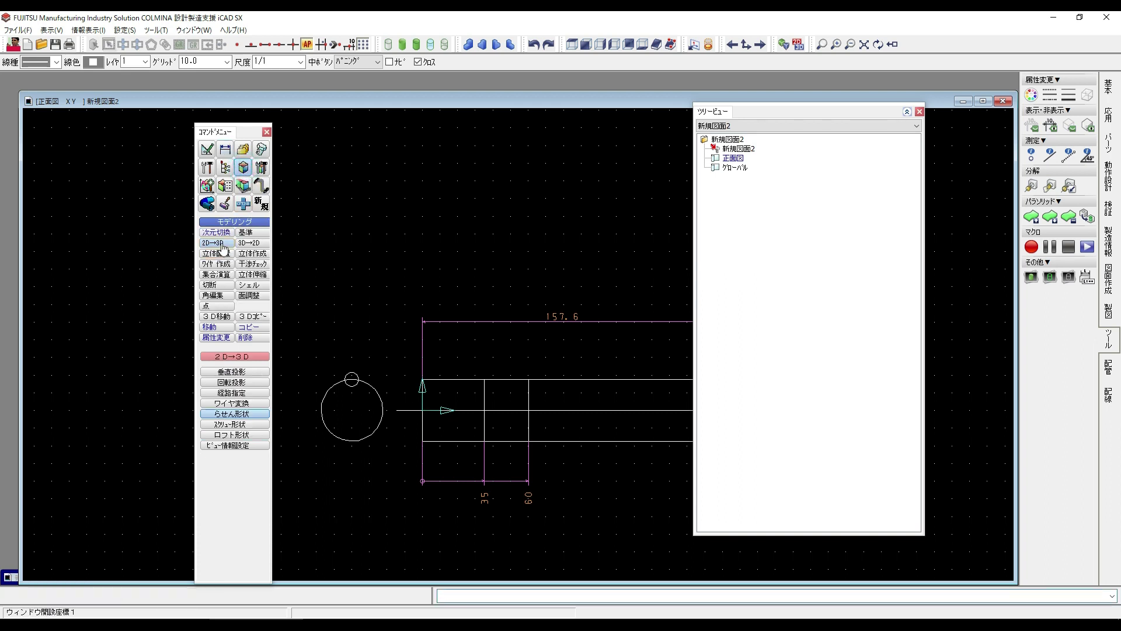
{"action": "scroll", "coordinate": [428, 421], "scroll_direction": "down", "scroll_amount": 1}
{"action": "middle_click_drag", "start_coordinate": [428, 422], "coordinate": [482, 416]}
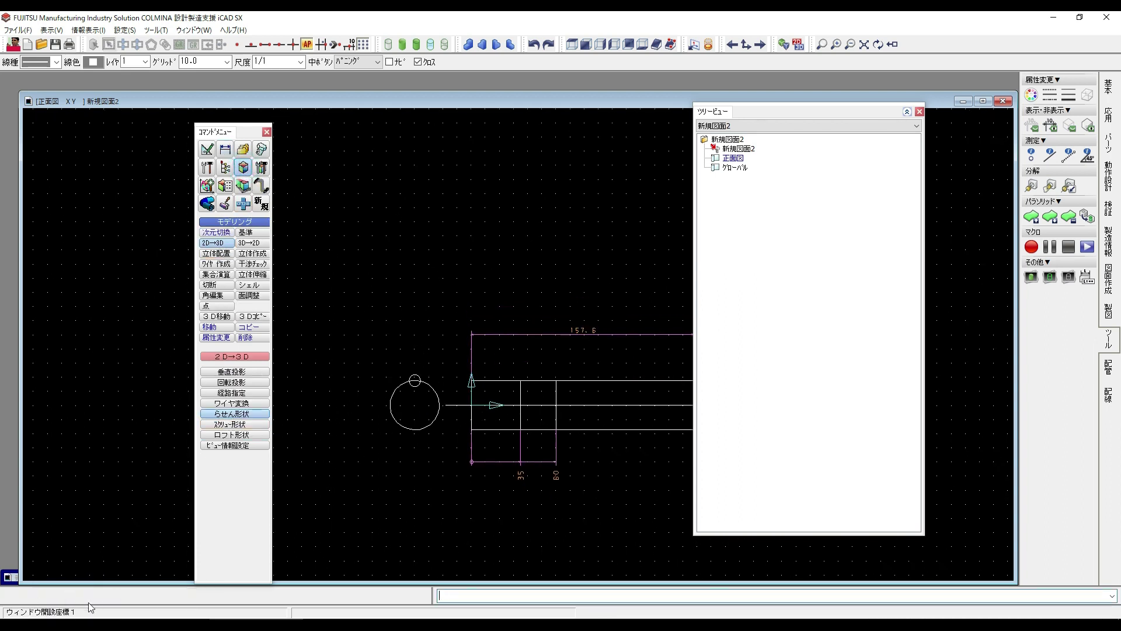
{"action": "left_click", "coordinate": [327, 171]}
{"action": "left_click", "coordinate": [468, 288]}
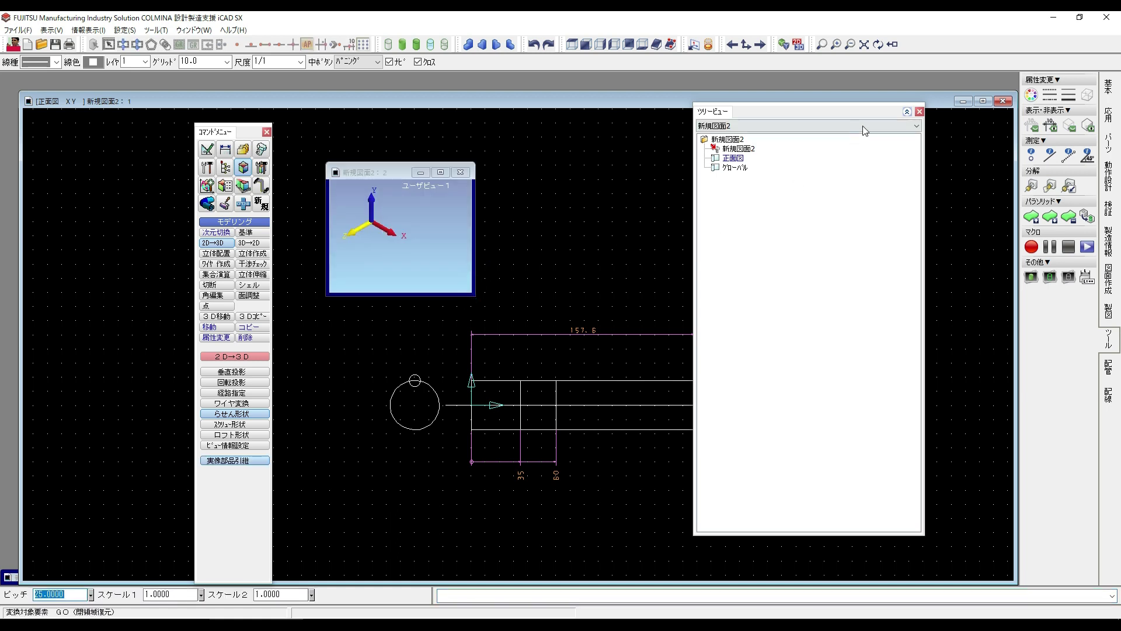
{"action": "left_click", "coordinate": [907, 114]}
{"action": "left_click_drag", "start_coordinate": [874, 109], "coordinate": [957, 393]}
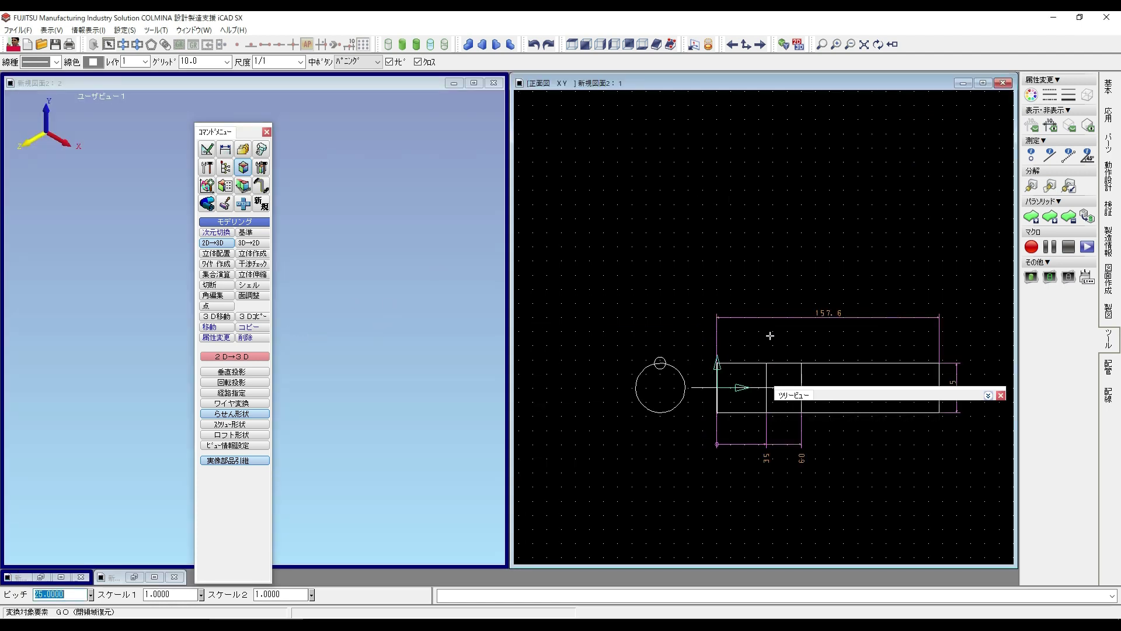
{"action": "mouse_move", "coordinate": [749, 357]}
{"action": "middle_mouse_down"}
{"action": "mouse_move", "coordinate": [694, 320]}
{"action": "mouse_move", "coordinate": [703, 237]}
{"action": "middle_mouse_up"}
{"action": "left_click", "coordinate": [242, 421]}
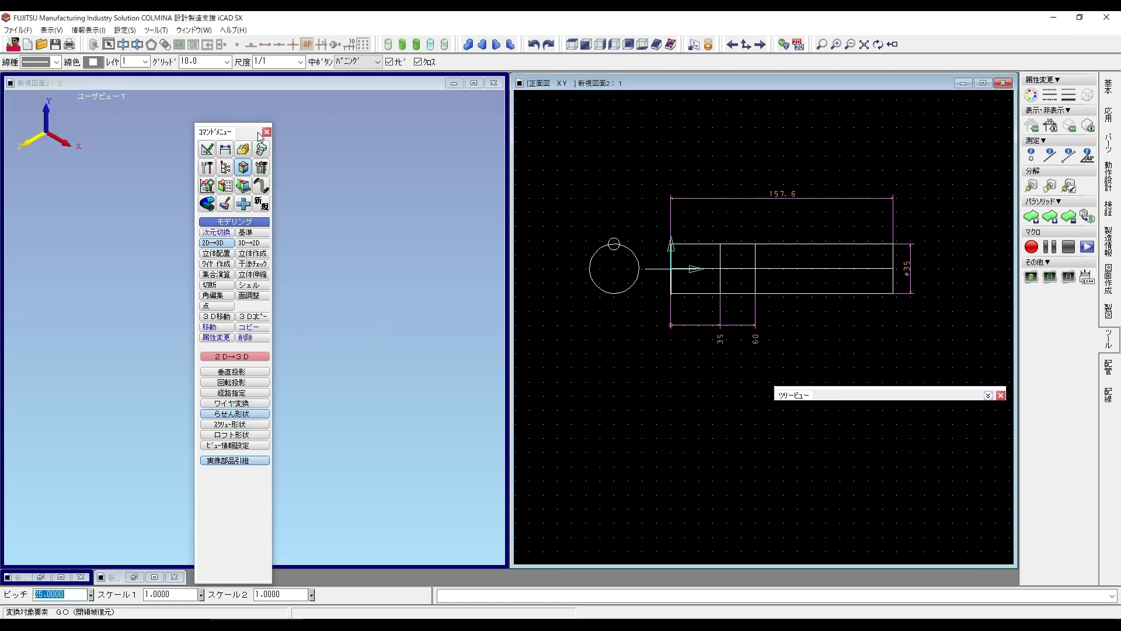
{"action": "left_click_drag", "start_coordinate": [260, 137], "coordinate": [273, 106]}
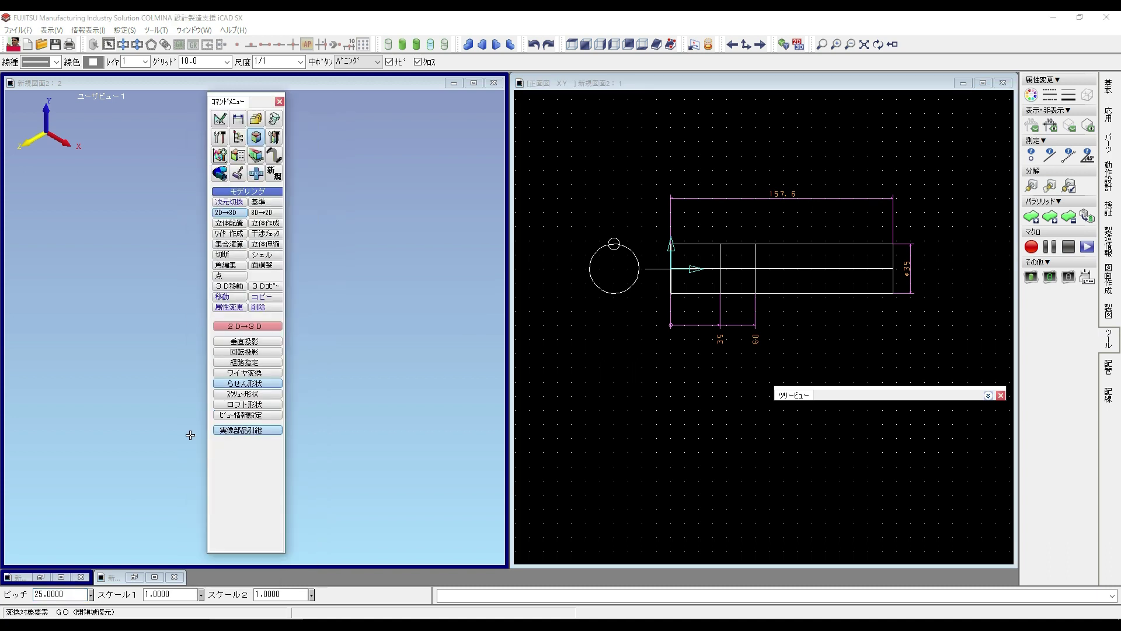
Use a pitch of 25 and confirm the small groove circle on the end view as the helix profile.
{"action": "left_click", "coordinate": [65, 595]}
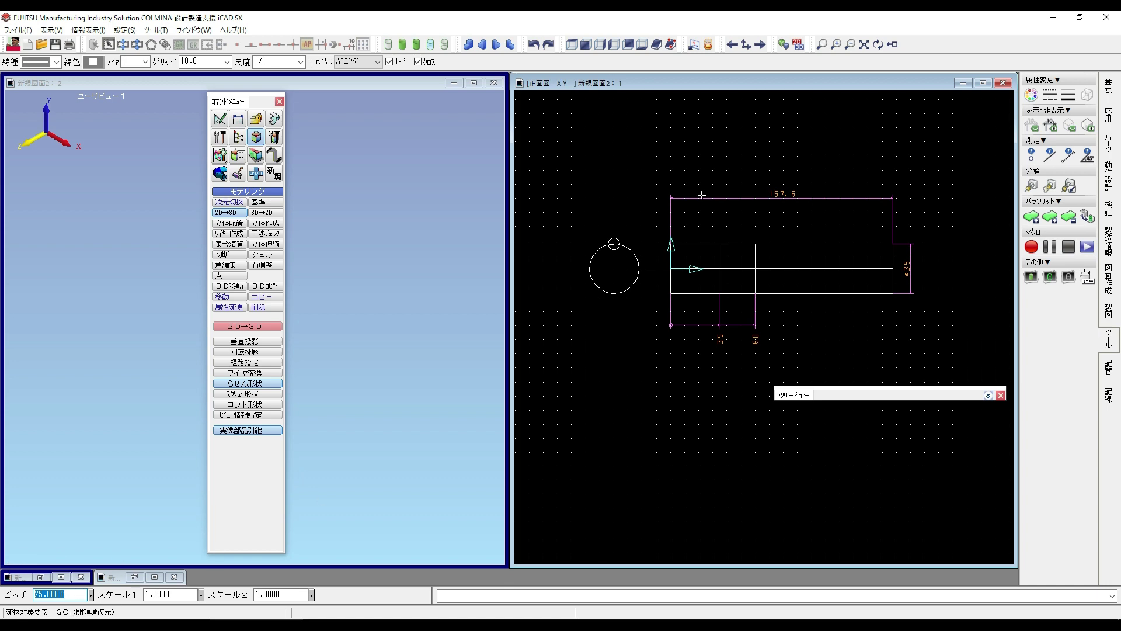
{"action": "scroll", "coordinate": [607, 274], "scroll_direction": "up", "scroll_amount": 4}
{"action": "left_click", "coordinate": [606, 276]}
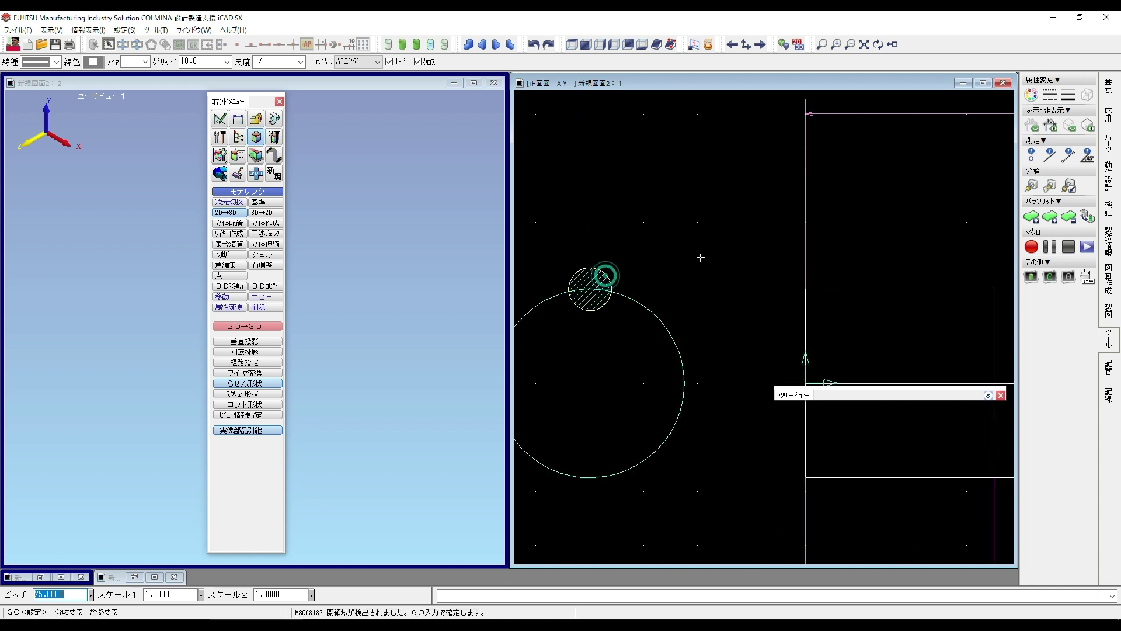
{"action": "right_click", "coordinate": [701, 256]}
{"action": "scroll", "coordinate": [701, 255], "scroll_direction": "down", "scroll_amount": 2}
{"action": "middle_click_drag", "start_coordinate": [686, 346], "coordinate": [663, 326]}
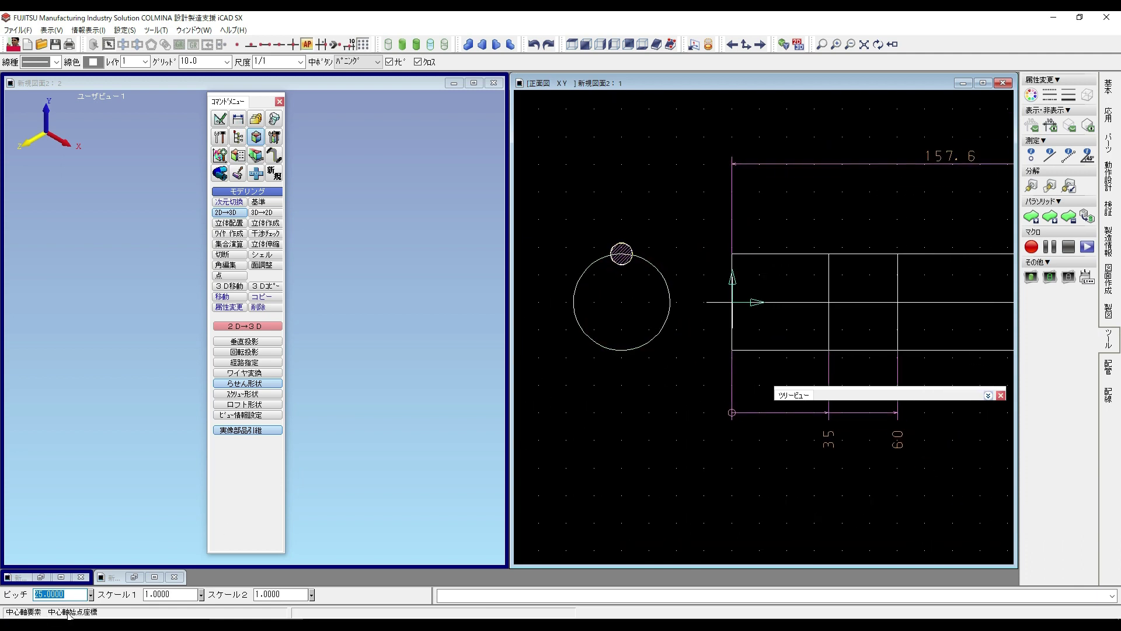
Create the helix about the centre line from the 35 line to the 60 line and place the solid in the 3D view.
{"action": "left_click", "coordinate": [801, 301]}
{"action": "scroll", "coordinate": [824, 268], "scroll_direction": "up", "scroll_amount": 2}
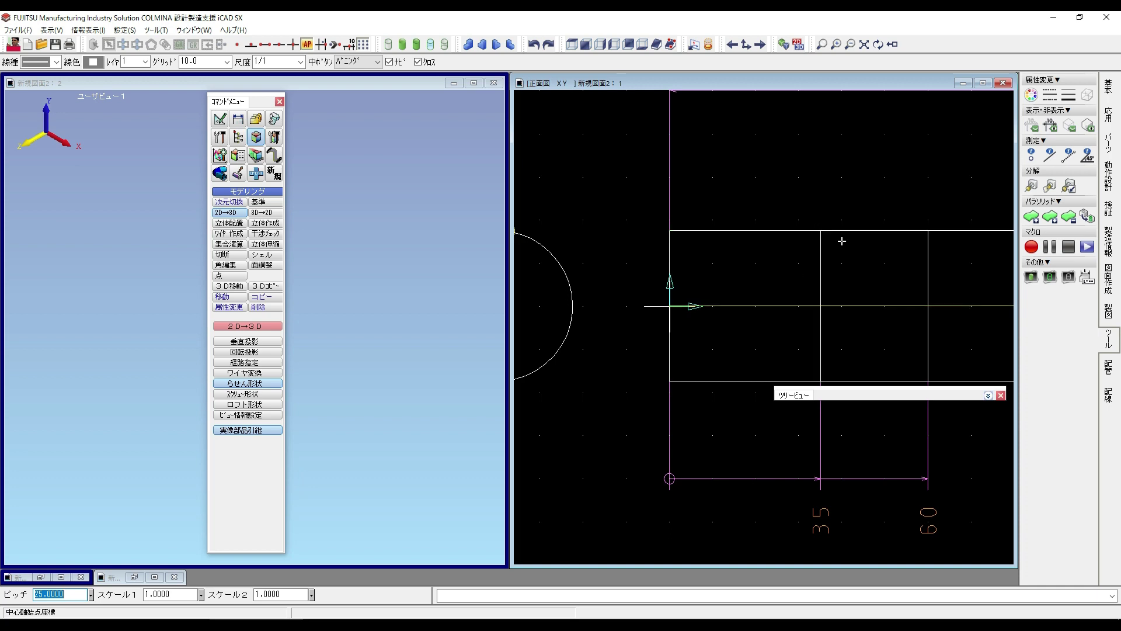
{"action": "left_click", "coordinate": [820, 230]}
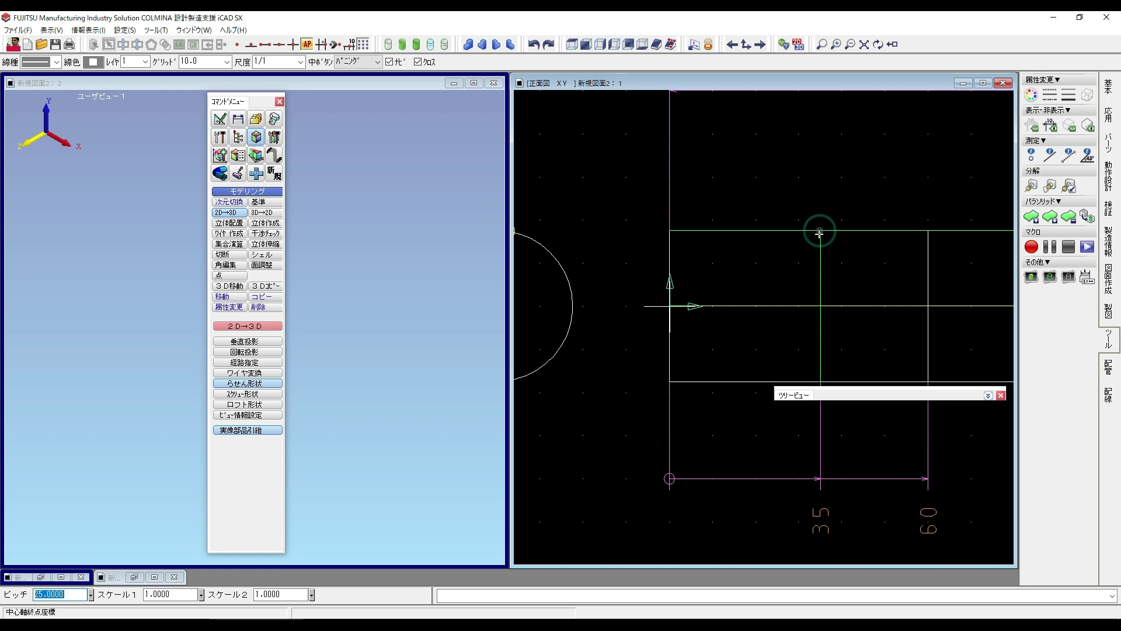
{"action": "left_click", "coordinate": [929, 231]}
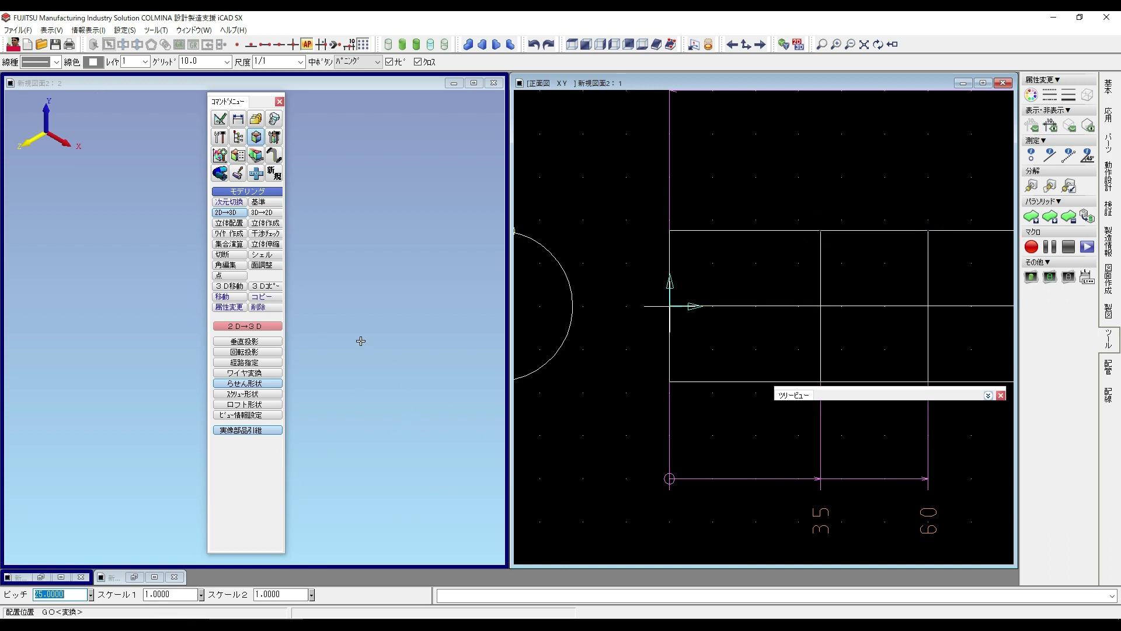
{"action": "right_click", "coordinate": [618, 395]}
{"action": "scroll", "coordinate": [379, 377], "scroll_direction": "down", "scroll_amount": 3}
{"action": "middle_click_drag", "start_coordinate": [403, 356], "coordinate": [453, 345]}
{"action": "middle_click_drag", "start_coordinate": [333, 292], "coordinate": [391, 347]}
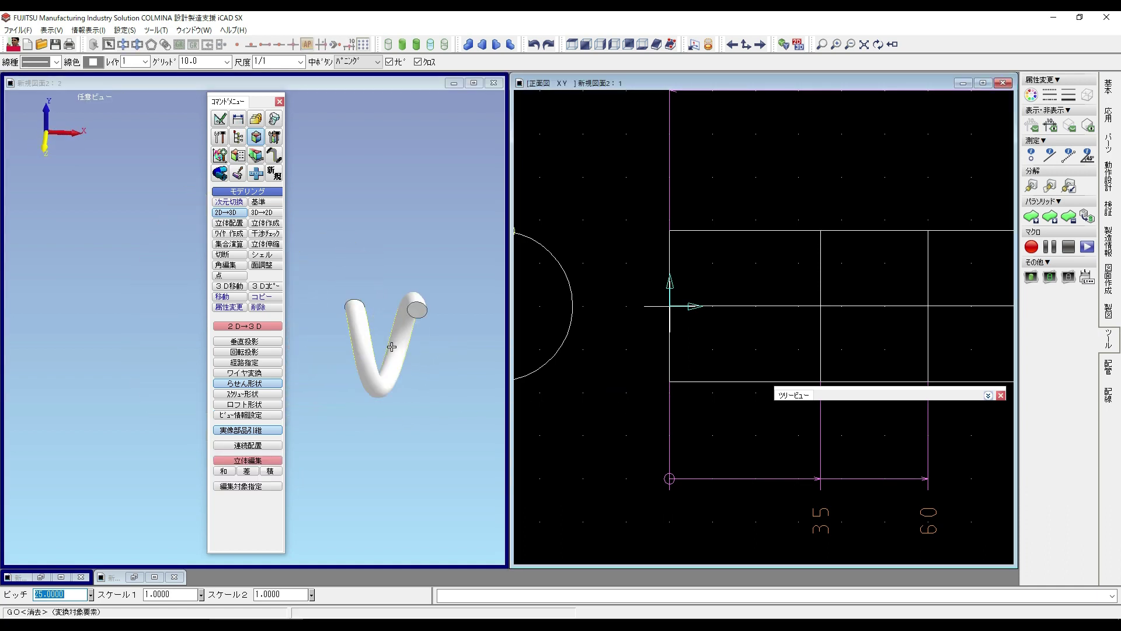
Place a solid cylinder of diameter 35 and height 157.6 in the 3D view, near the helix.
{"action": "right_click", "coordinate": [401, 239]}
{"action": "left_click", "coordinate": [419, 249]}
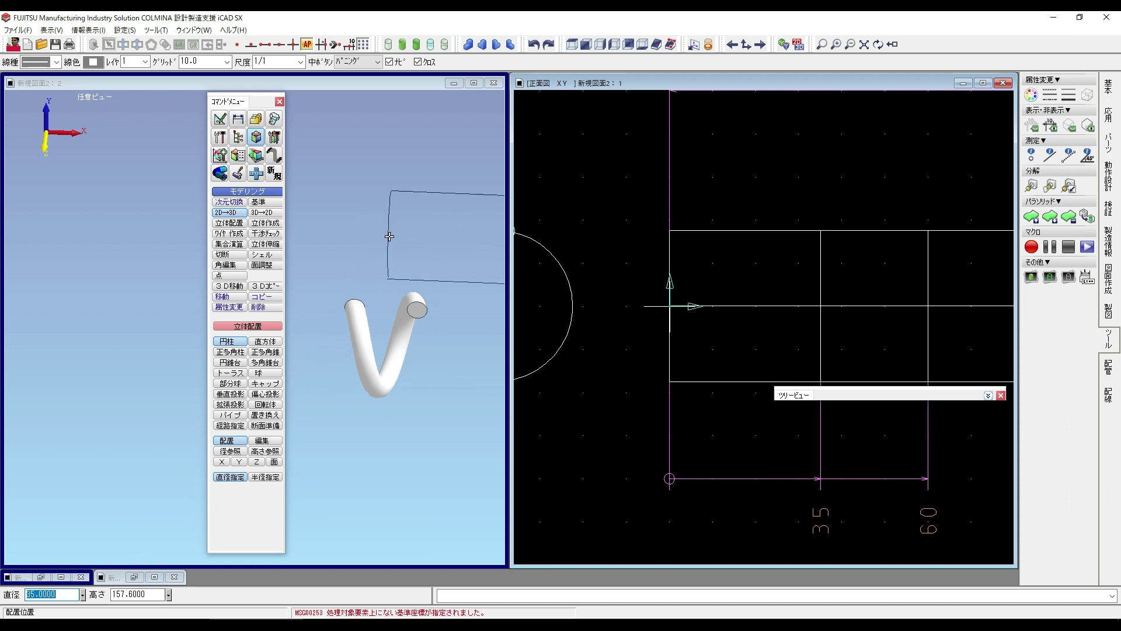
{"action": "scroll", "coordinate": [396, 301], "scroll_direction": "down", "scroll_amount": 5}
{"action": "scroll", "coordinate": [385, 304], "scroll_direction": "up", "scroll_amount": 5}
{"action": "scroll", "coordinate": [403, 292], "scroll_direction": "up", "scroll_amount": 3}
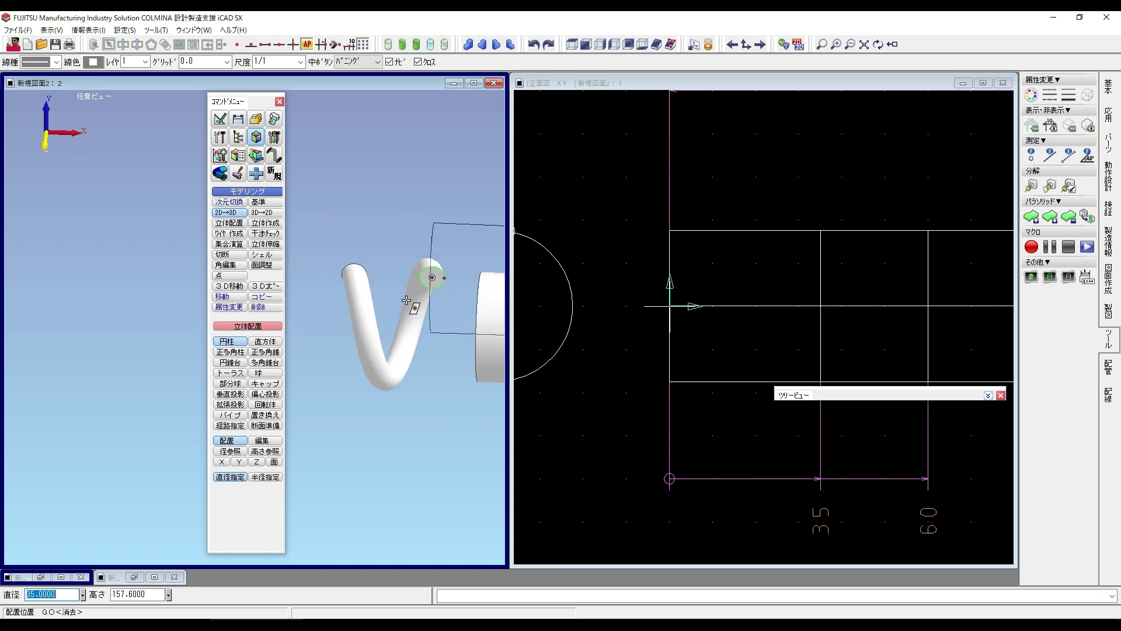
{"action": "scroll", "coordinate": [689, 370], "scroll_direction": "down", "scroll_amount": 2}
{"action": "scroll", "coordinate": [689, 370], "scroll_direction": "down", "scroll_amount": 1}
{"action": "scroll", "coordinate": [392, 354], "scroll_direction": "down", "scroll_amount": 3}
{"action": "middle_click_drag", "start_coordinate": [393, 354], "coordinate": [305, 354]}
{"action": "left_click_drag", "start_coordinate": [261, 108], "coordinate": [149, 110]}
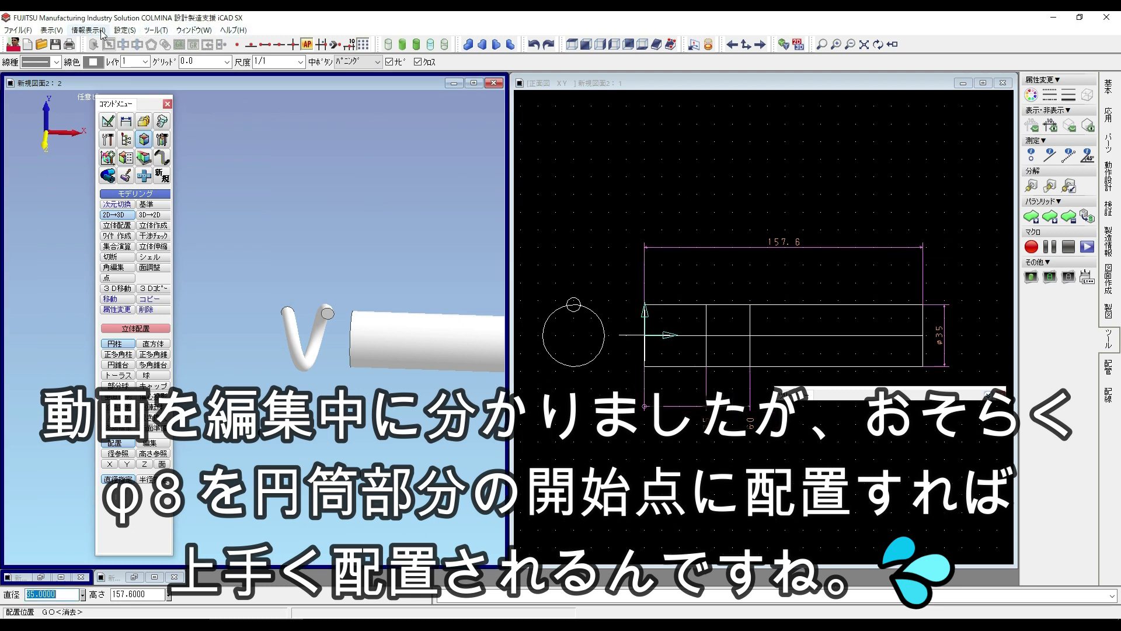
Set the assembly plane by view, using the front view's coordinate axis, and inspect the 3D view enlarged.
{"action": "left_click", "coordinate": [155, 30]}
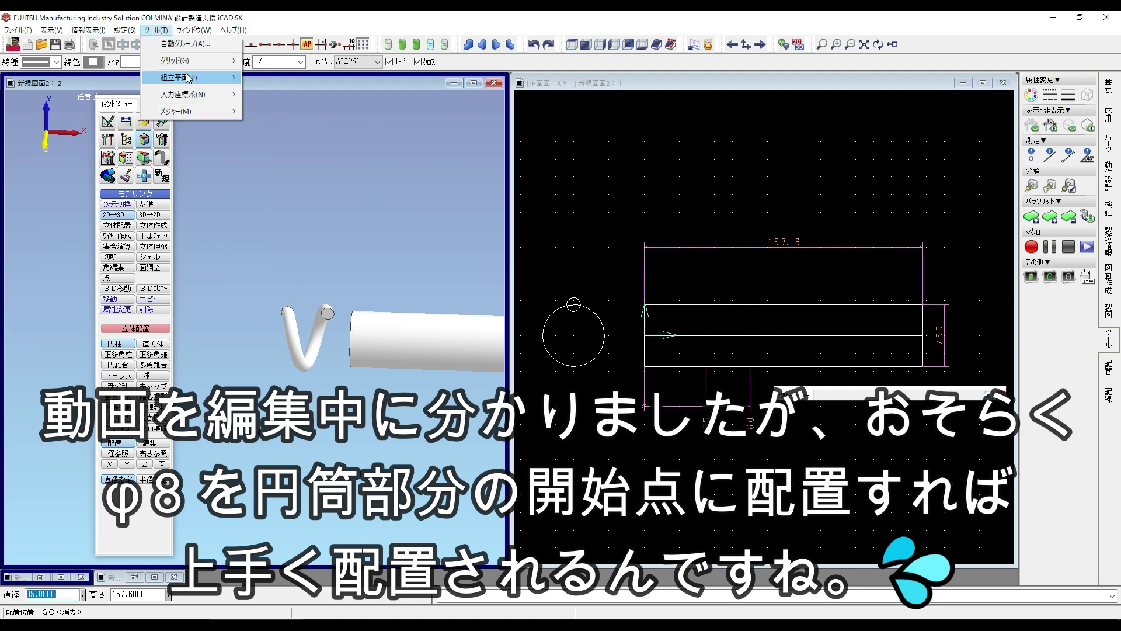
{"action": "mouse_move", "coordinate": [227, 78]}
{"action": "left_click", "coordinate": [332, 154]}
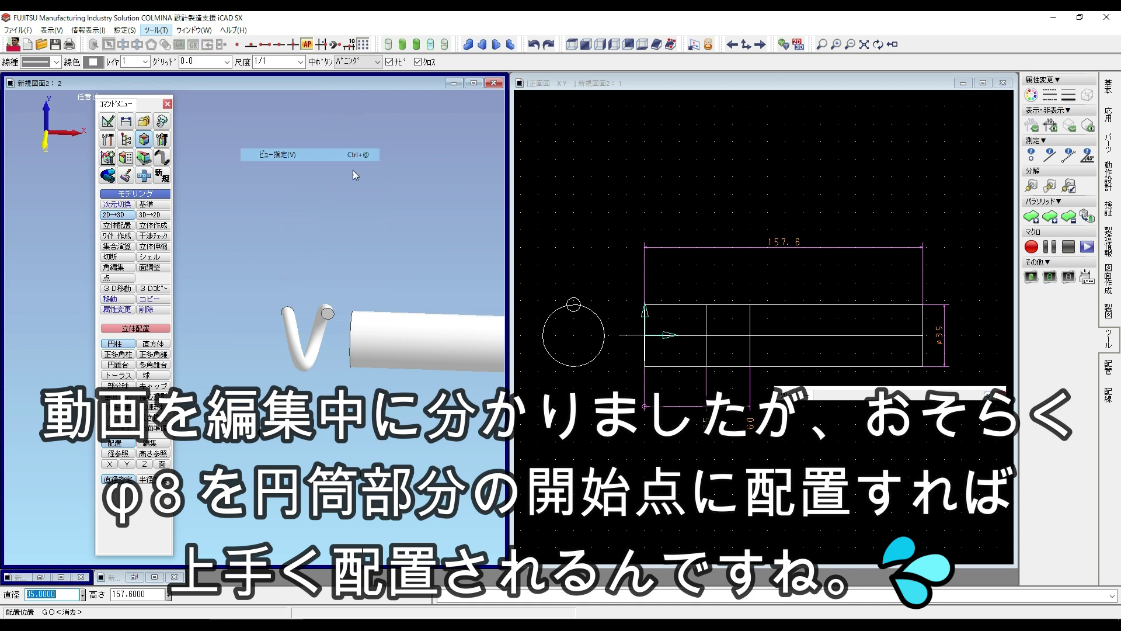
{"action": "left_click", "coordinate": [667, 308]}
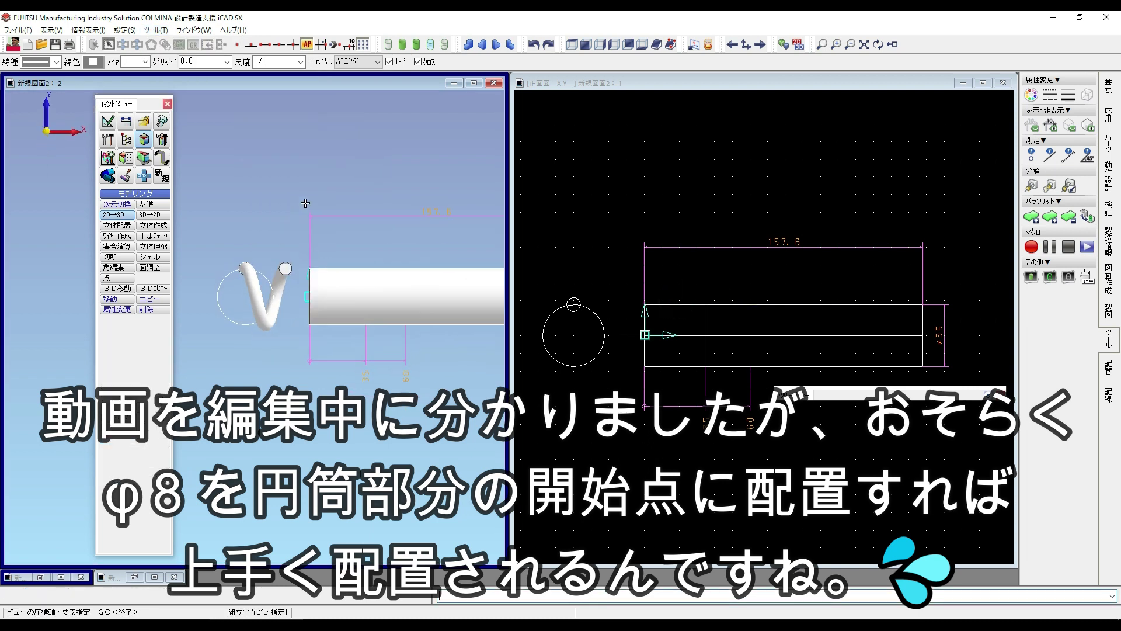
{"action": "mouse_move", "coordinate": [726, 356]}
{"action": "middle_mouse_down"}
{"action": "mouse_move", "coordinate": [836, 345]}
{"action": "mouse_move", "coordinate": [763, 287]}
{"action": "middle_mouse_up"}
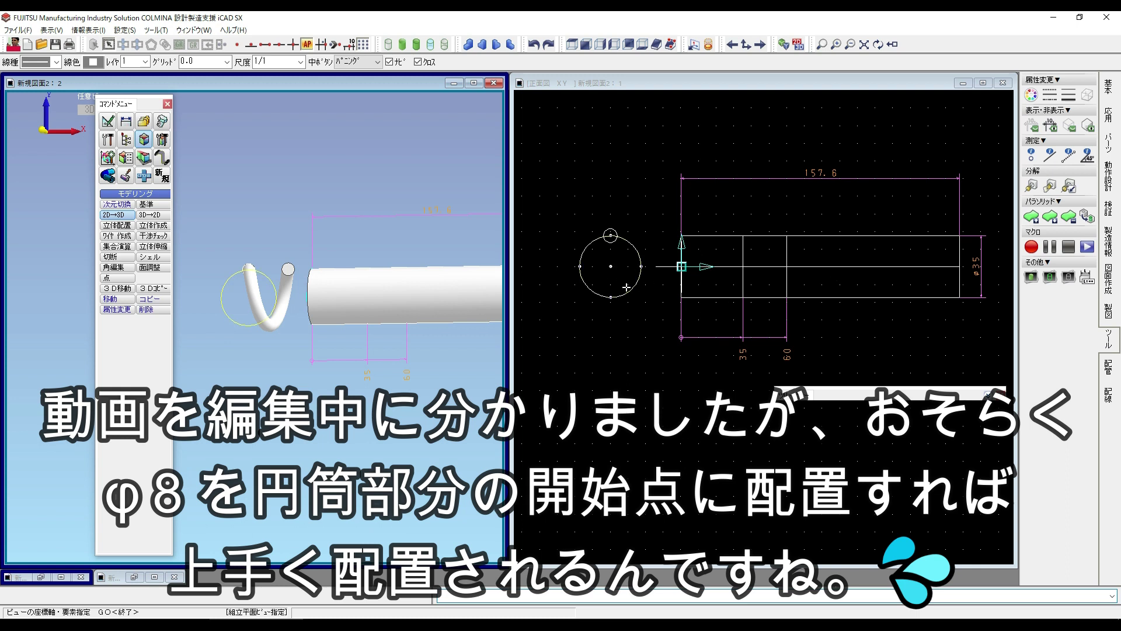
{"action": "left_click", "coordinate": [744, 283]}
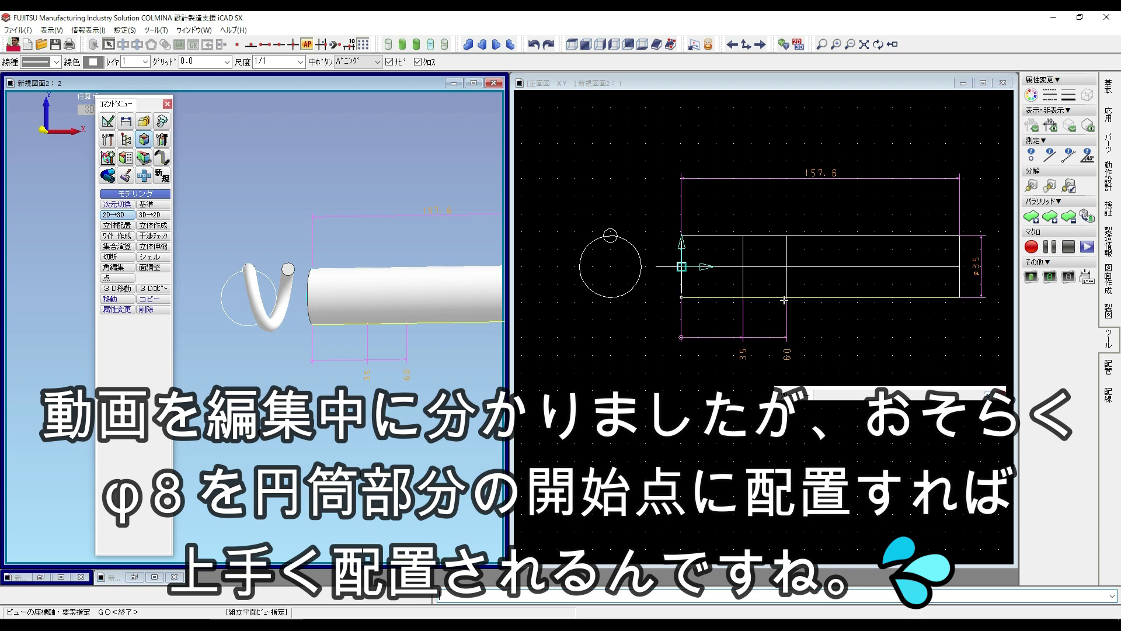
{"action": "left_click", "coordinate": [474, 83]}
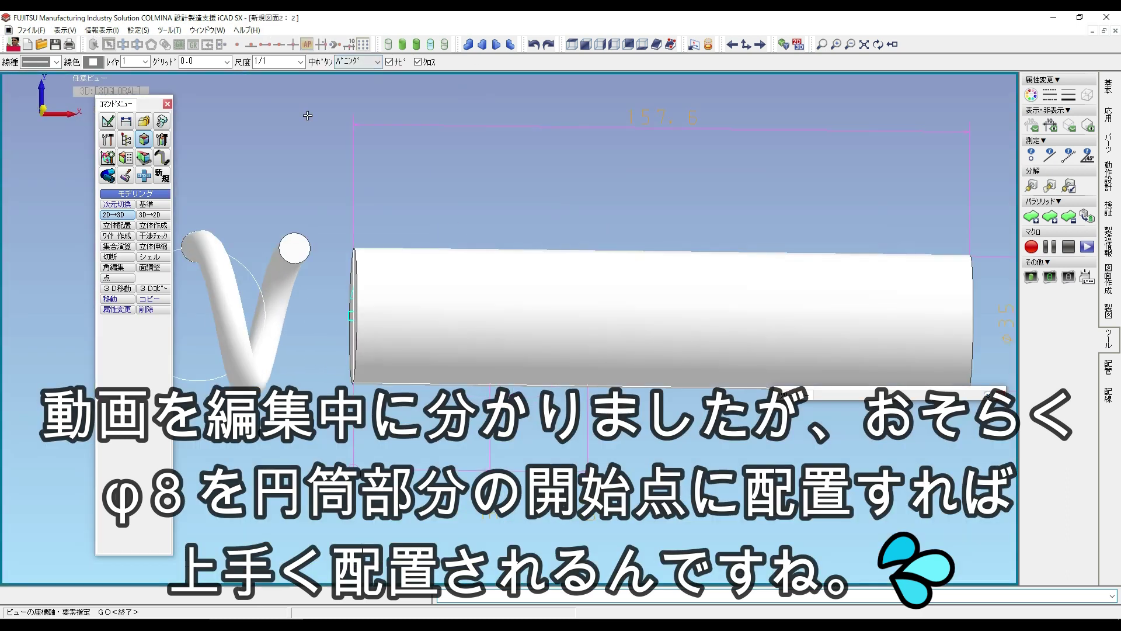
{"action": "left_click", "coordinate": [1105, 30]}
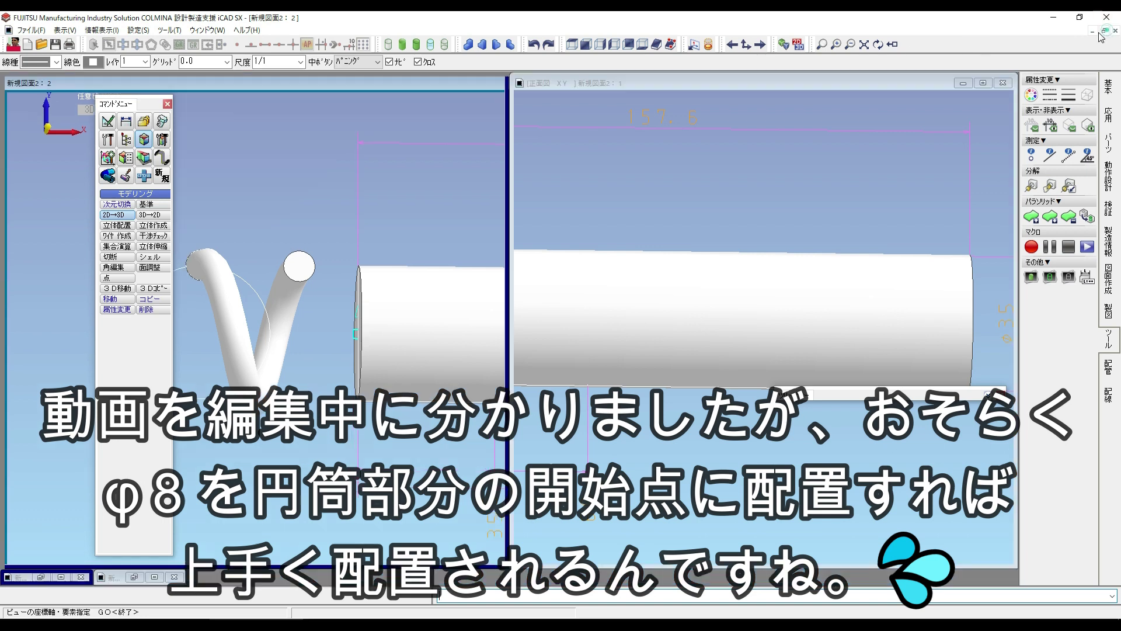
Apply the thickest line width to all elements of the front-view drawing.
{"action": "right_click", "coordinate": [616, 105]}
{"action": "left_click", "coordinate": [657, 337]}
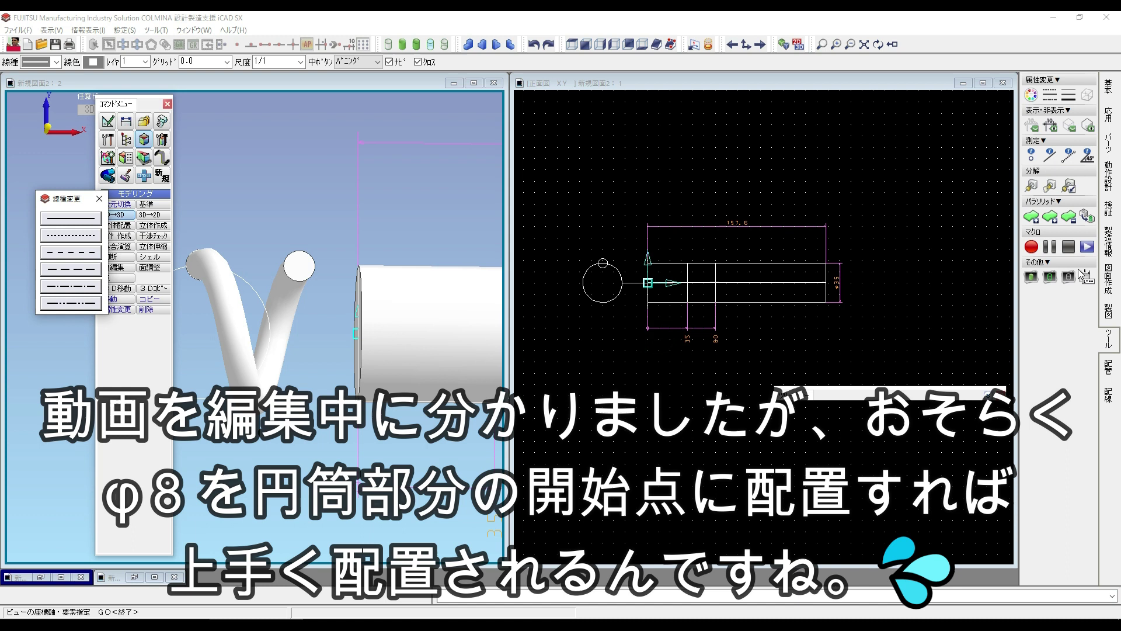
{"action": "left_click", "coordinate": [1069, 95]}
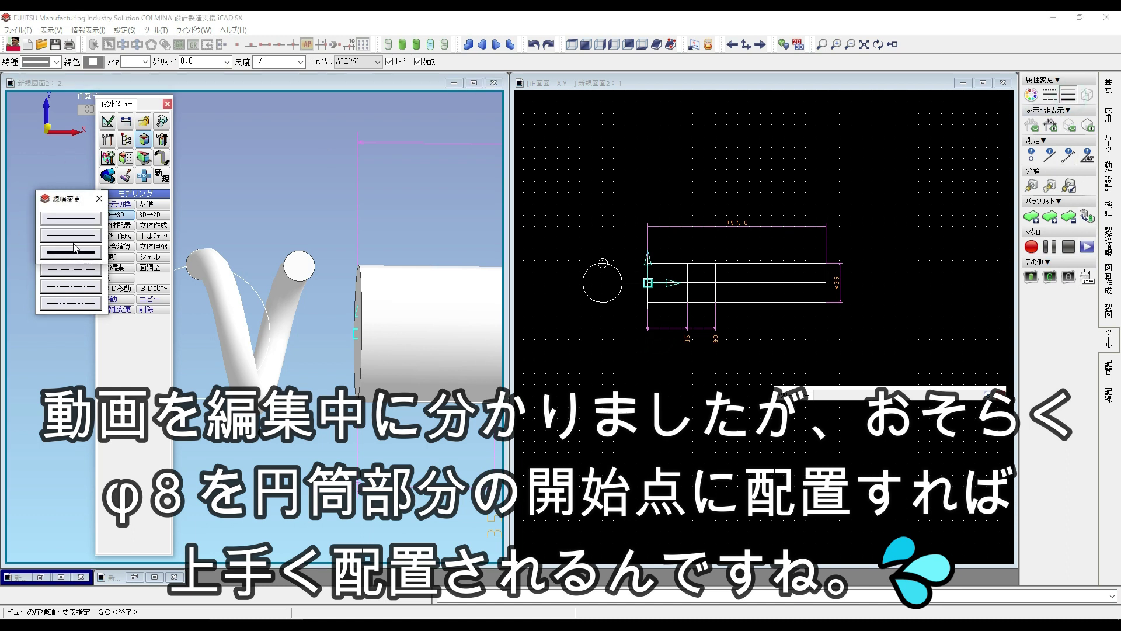
{"action": "left_click", "coordinate": [71, 251]}
{"action": "left_click_drag", "start_coordinate": [554, 192], "coordinate": [942, 349]}
{"action": "scroll", "coordinate": [727, 309], "scroll_direction": "up", "scroll_amount": 3}
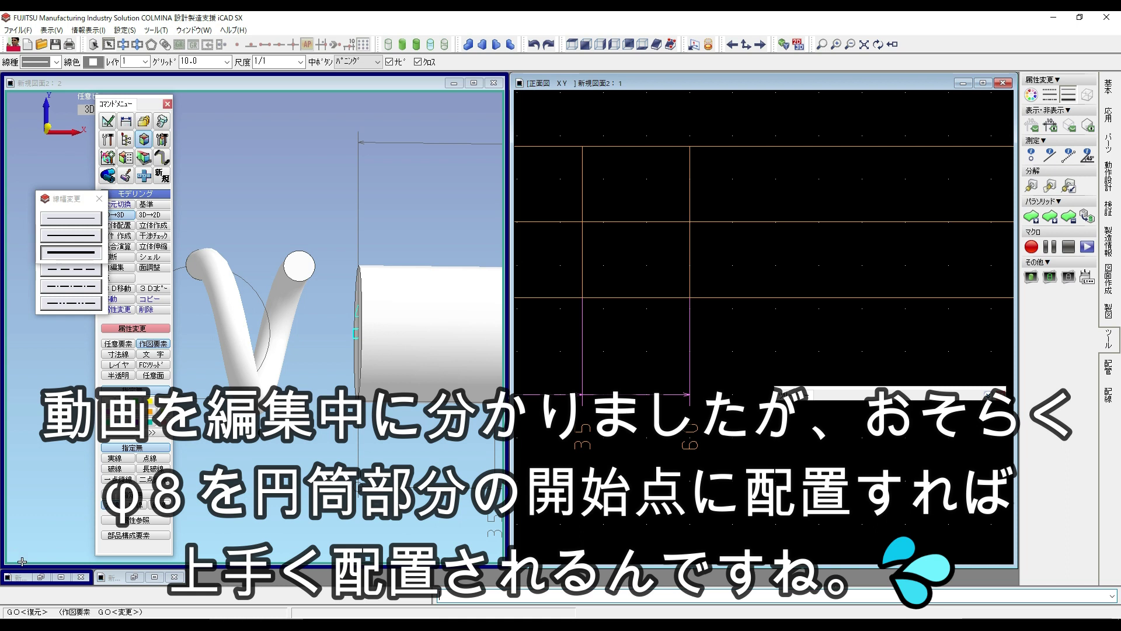
{"action": "middle_click_drag", "start_coordinate": [660, 283], "coordinate": [818, 305]}
{"action": "scroll", "coordinate": [489, 333], "scroll_direction": "down", "scroll_amount": 3}
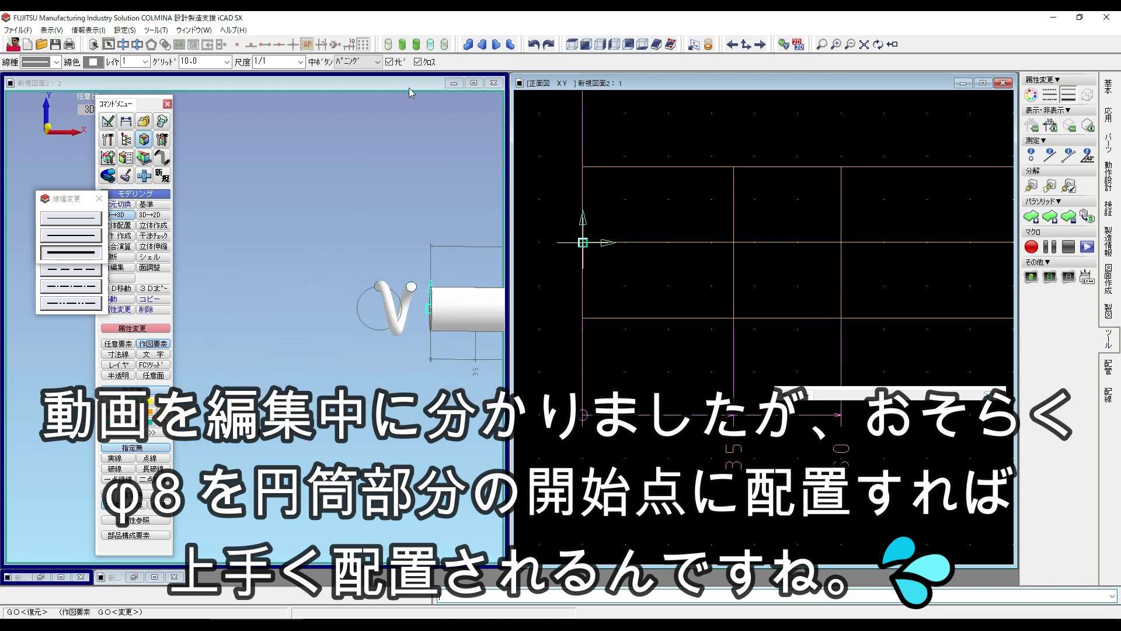
Maximize the 3D view, turn on the section display and look at the model from the front.
{"action": "double_click", "coordinate": [409, 83]}
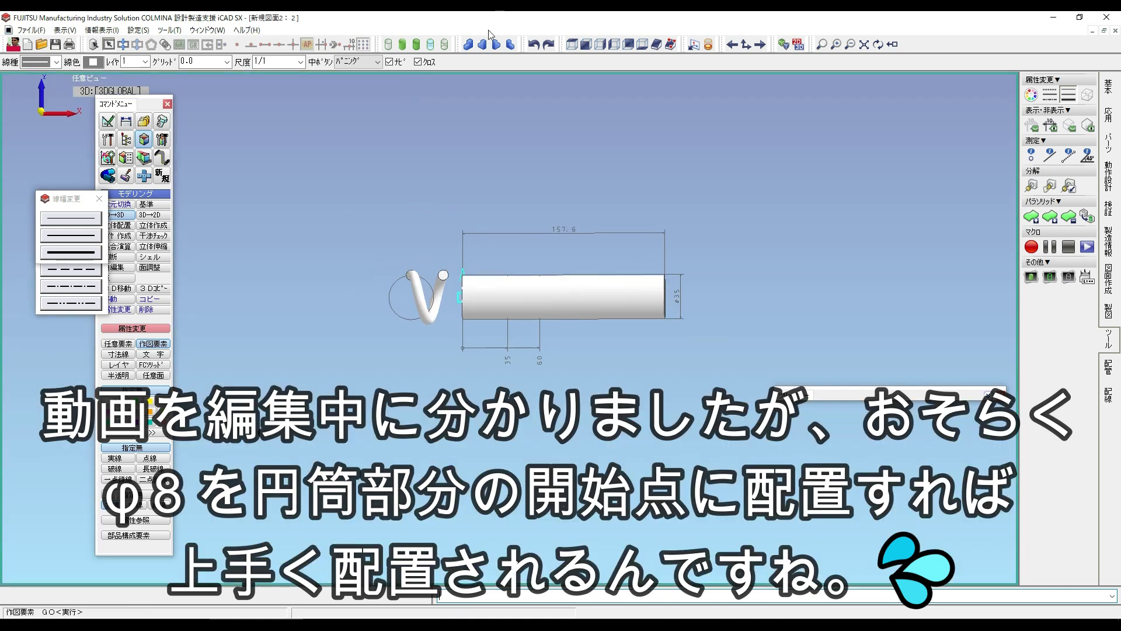
{"action": "left_click", "coordinate": [708, 45]}
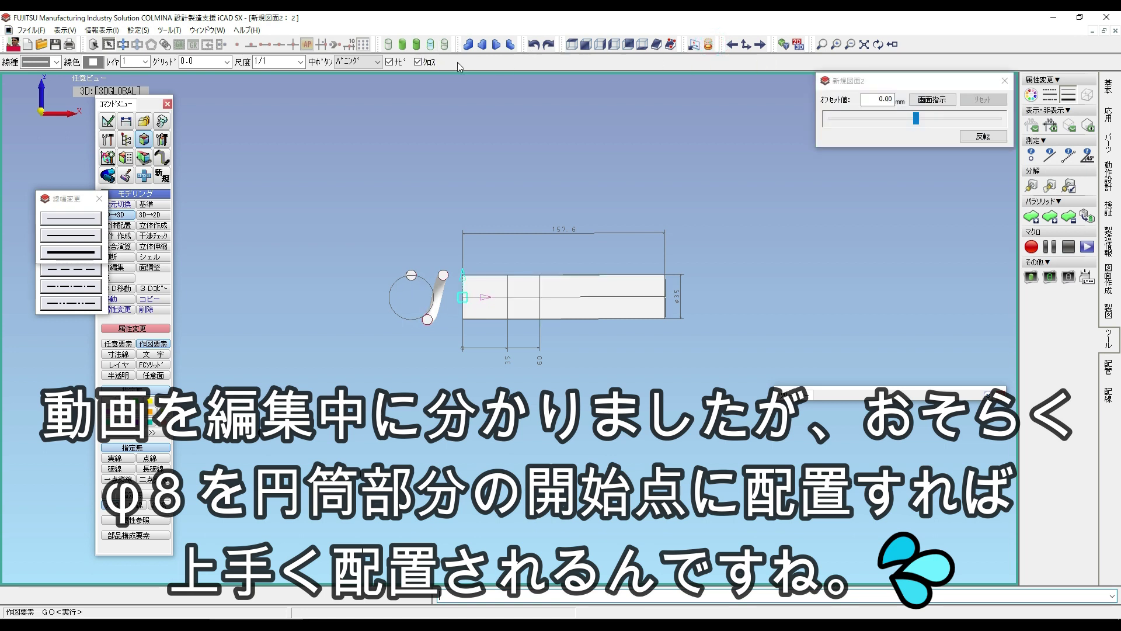
{"action": "left_click", "coordinate": [578, 45]}
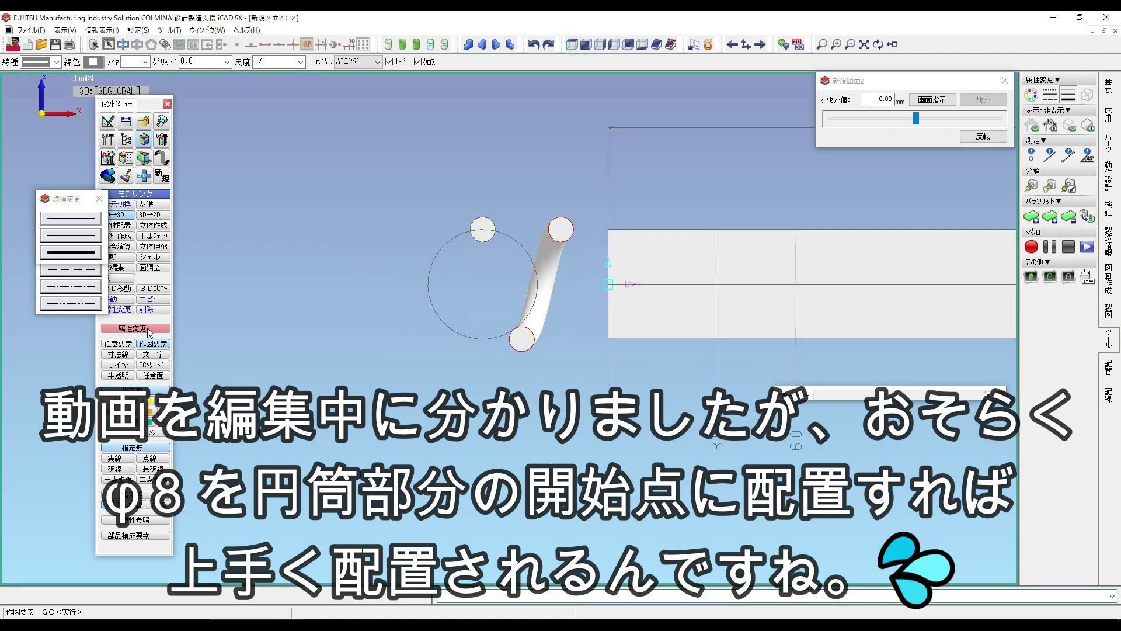
Move the helix solid horizontally so its start circle centres on the 35 line, and turn off the section display.
{"action": "left_click", "coordinate": [125, 302]}
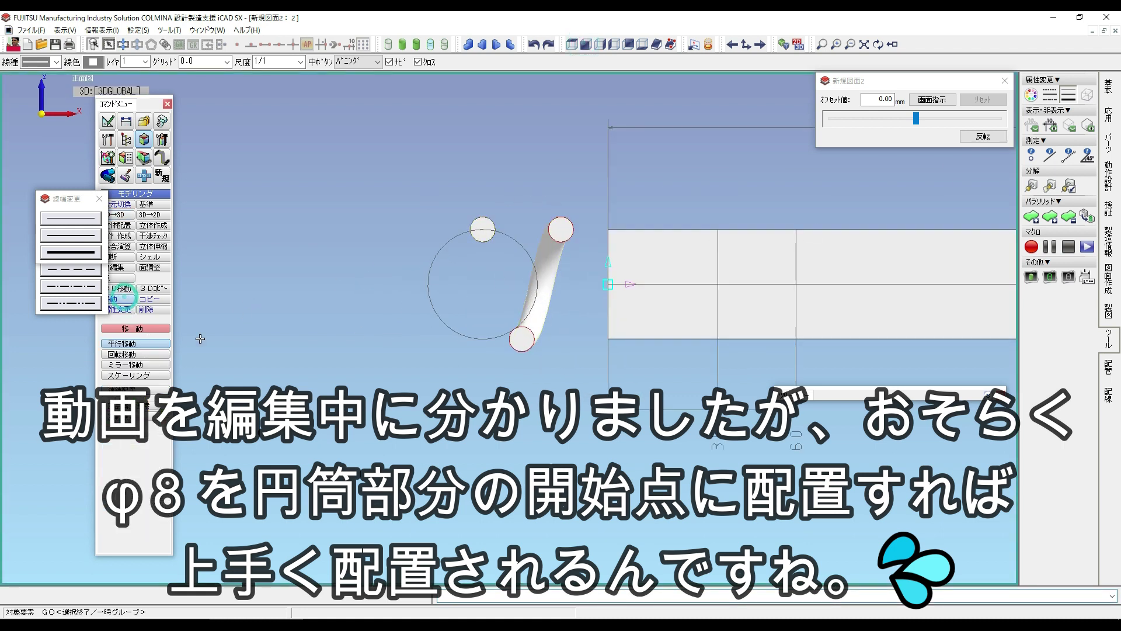
{"action": "left_click", "coordinate": [482, 229]}
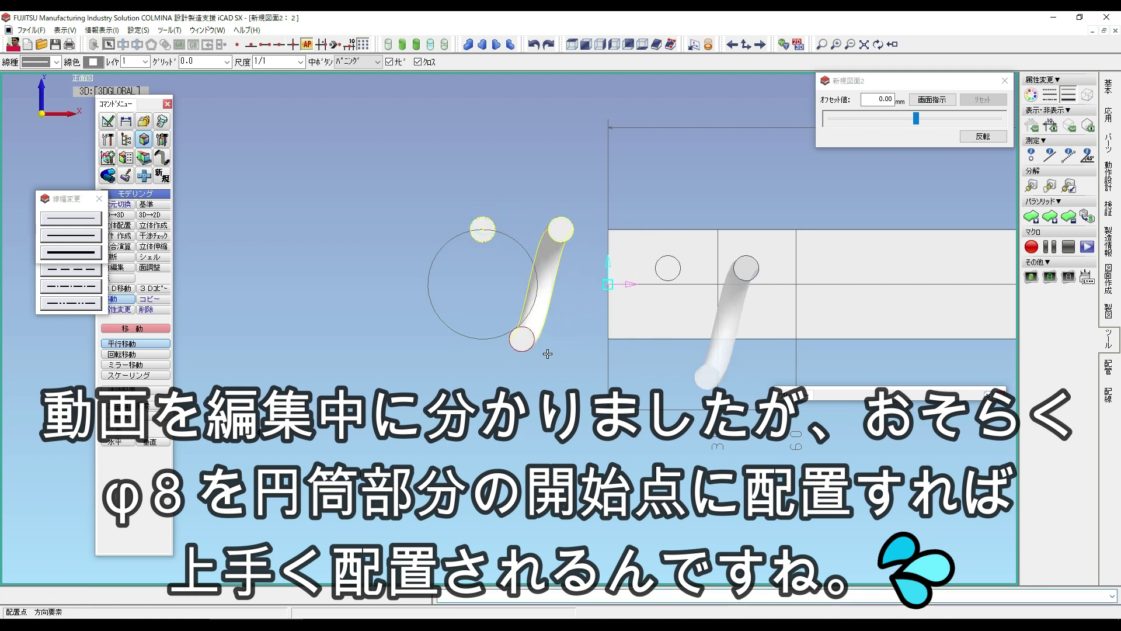
{"action": "left_click", "coordinate": [114, 442]}
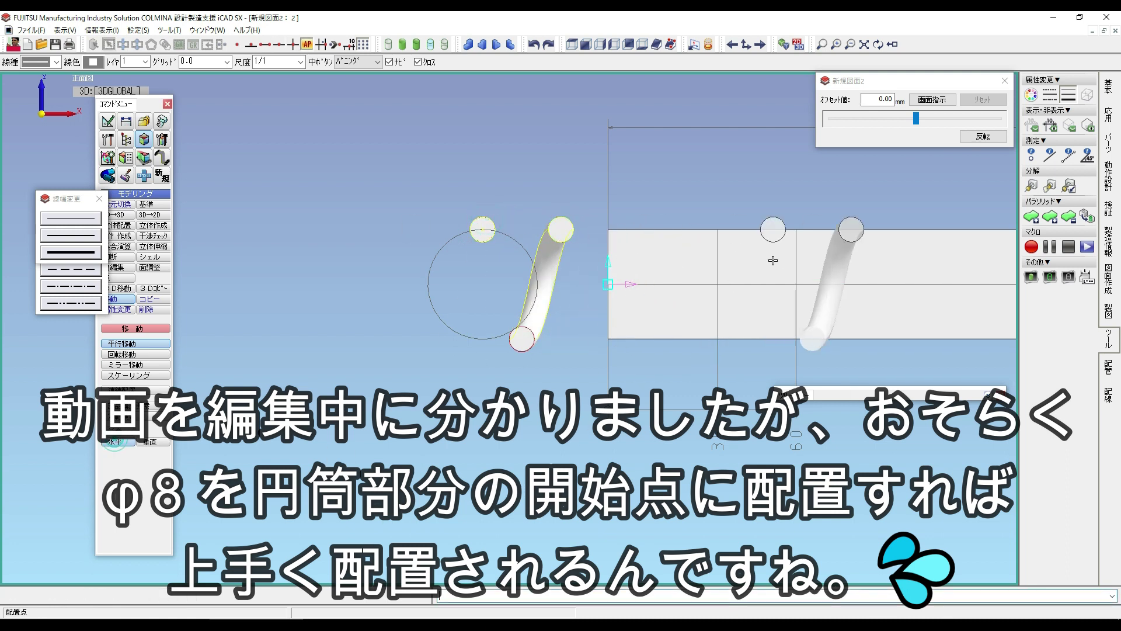
{"action": "left_click", "coordinate": [718, 243]}
{"action": "middle_click_drag", "start_coordinate": [731, 328], "coordinate": [743, 357]}
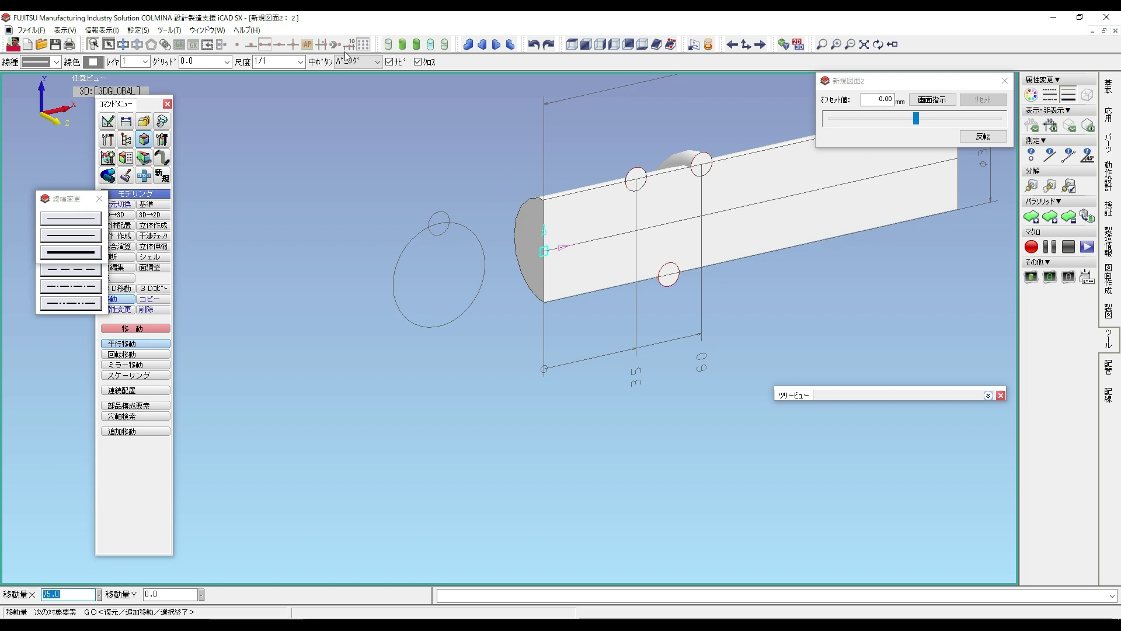
{"action": "left_click", "coordinate": [709, 46]}
{"action": "middle_click_drag", "start_coordinate": [743, 238], "coordinate": [686, 338]}
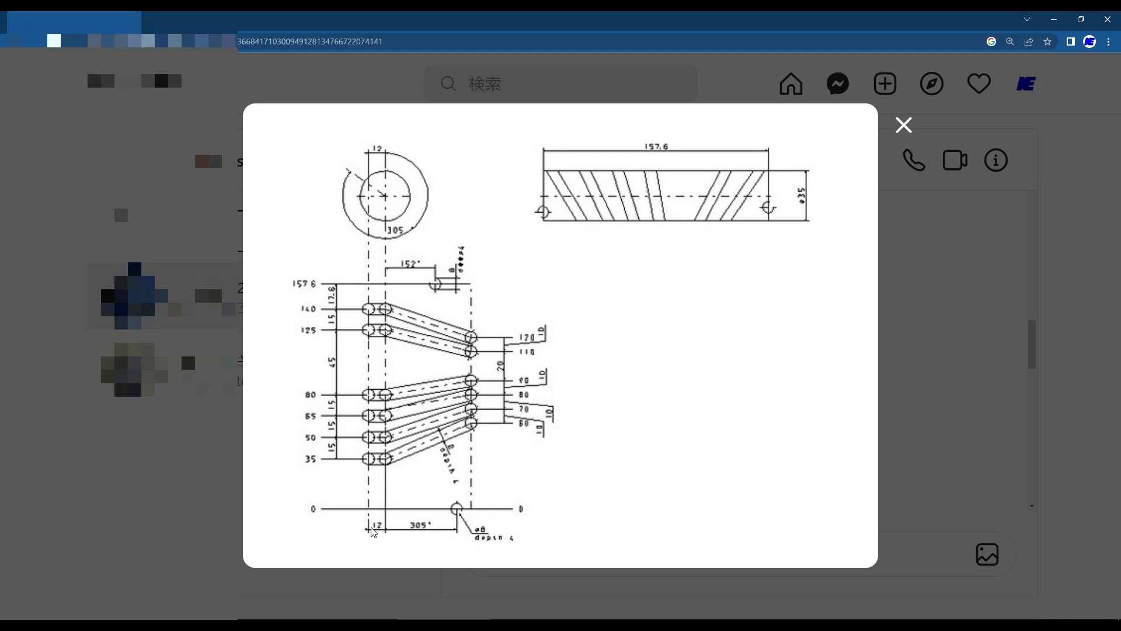
Return to iCAD SX from the reference drawing and place a cylinder of diameter 8 and height 12 on the helix end face at the 35 line.
{"action": "left_click", "coordinate": [1054, 20]}
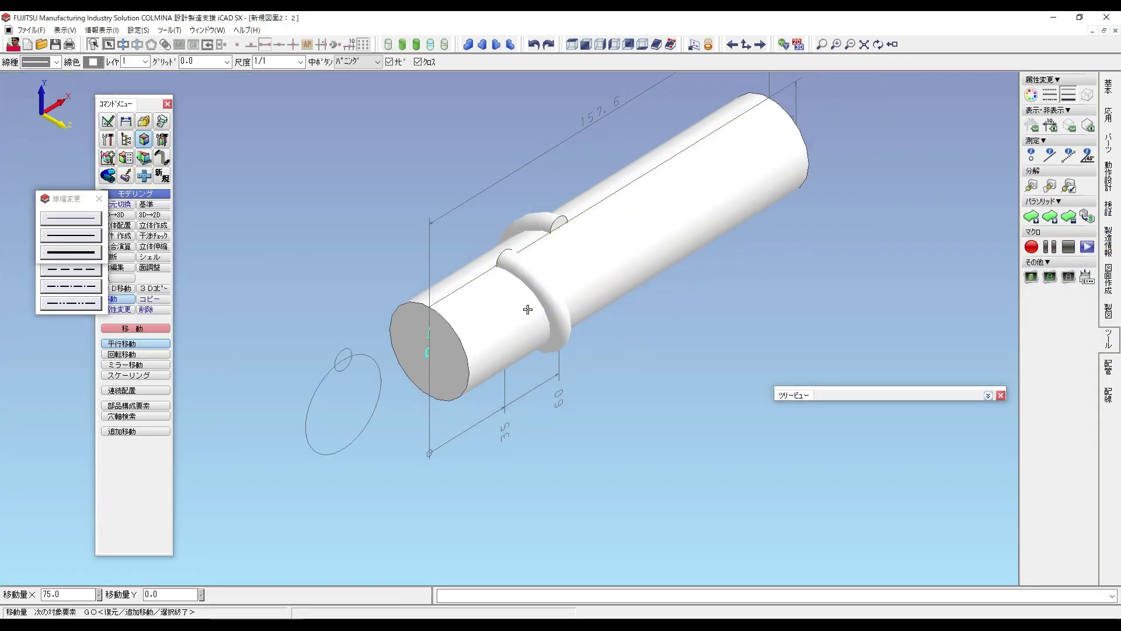
{"action": "right_click", "coordinate": [562, 212]}
{"action": "left_click", "coordinate": [531, 221]}
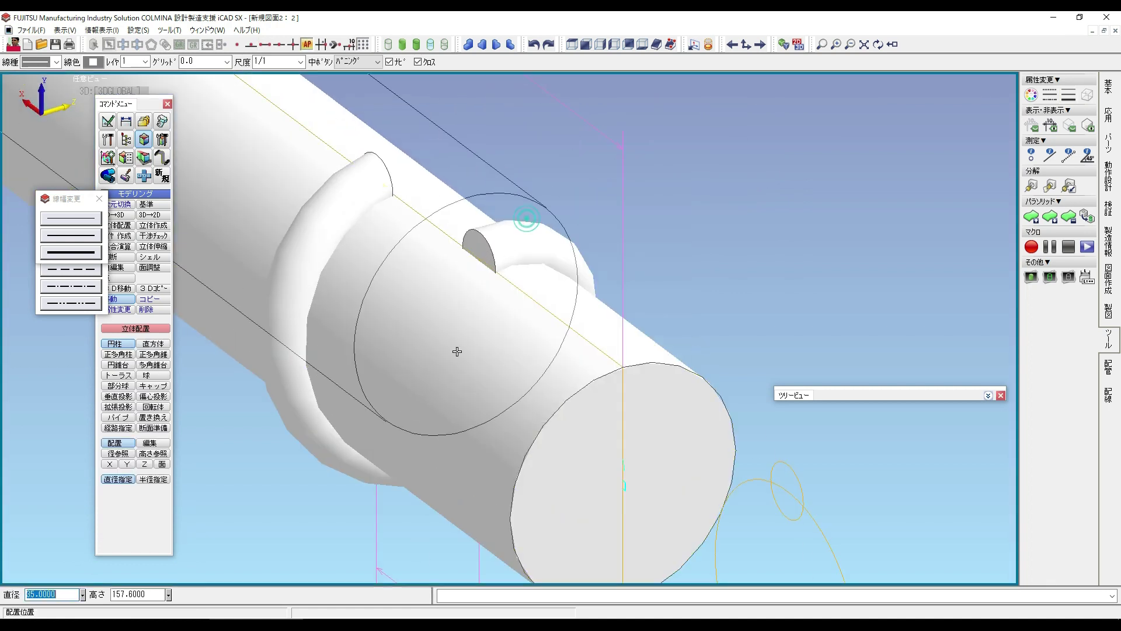
{"action": "type", "text": "4"}
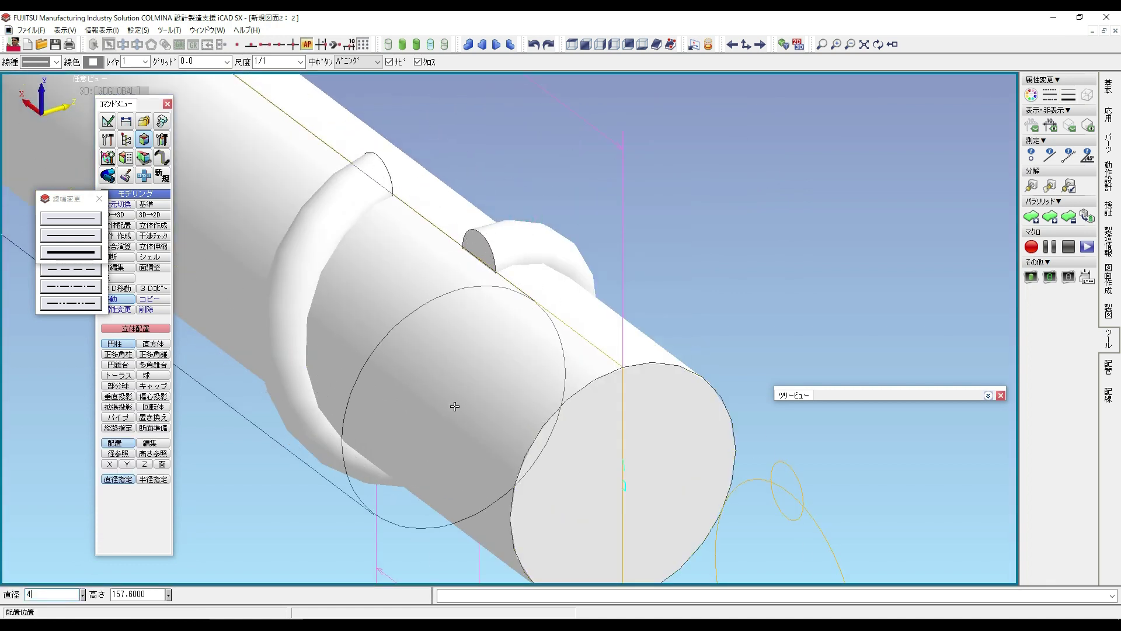
{"action": "left_click", "coordinate": [151, 592]}
{"action": "type", "text": "12"}
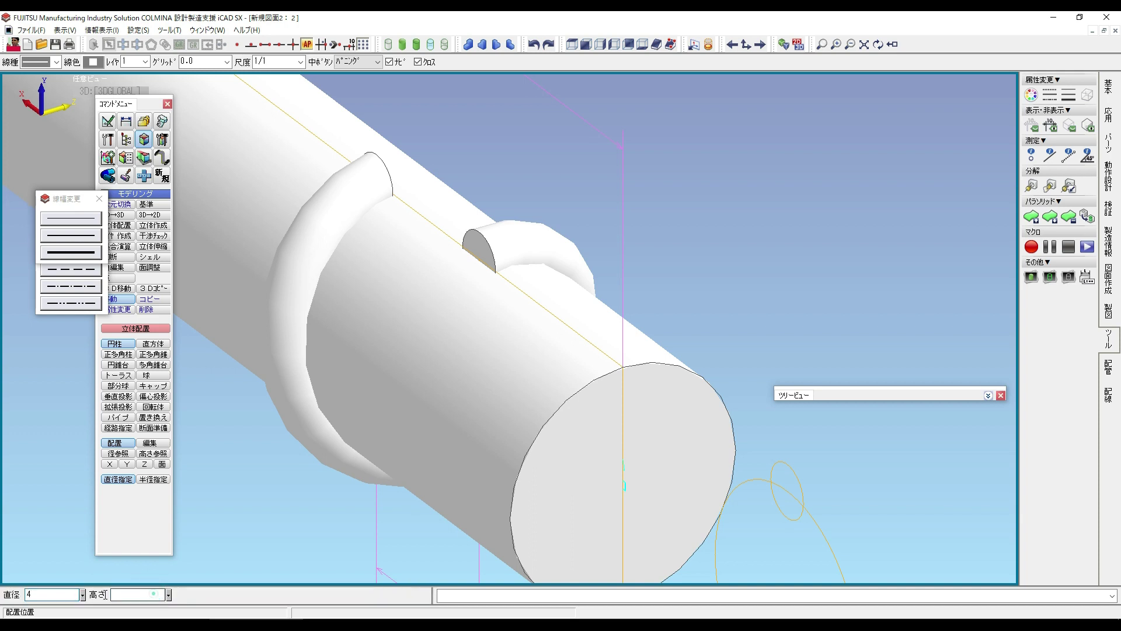
{"action": "scroll", "coordinate": [467, 245], "scroll_direction": "up", "scroll_amount": 1}
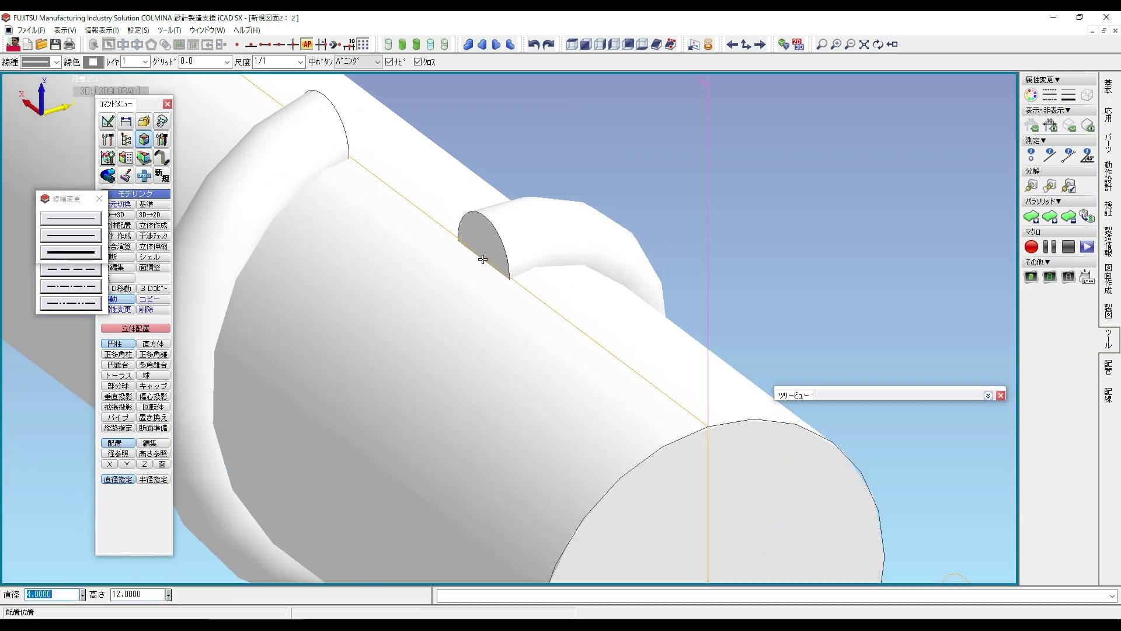
{"action": "type", "text": "8"}
{"action": "key", "text": "Return"}
{"action": "left_click", "coordinate": [479, 236]}
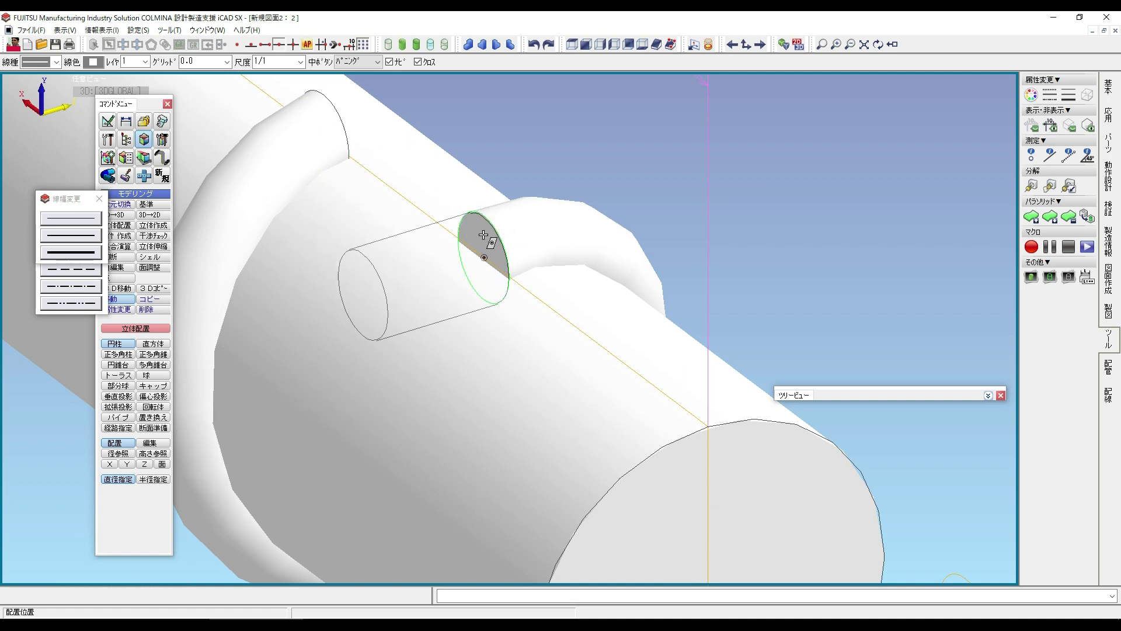
Place a sphere of diameter 8 at the centre of the helix's other end face, at the 60 line.
{"action": "mouse_move", "coordinate": [582, 245]}
{"action": "middle_mouse_down", "text": "shift"}
{"action": "mouse_move", "coordinate": [607, 205]}
{"action": "mouse_move", "coordinate": [619, 126]}
{"action": "mouse_move", "coordinate": [637, 180]}
{"action": "mouse_move", "coordinate": [561, 257]}
{"action": "mouse_move", "coordinate": [711, 331]}
{"action": "mouse_move", "coordinate": [791, 140]}
{"action": "middle_mouse_up", "text": "shift"}
{"action": "right_click", "coordinate": [791, 140]}
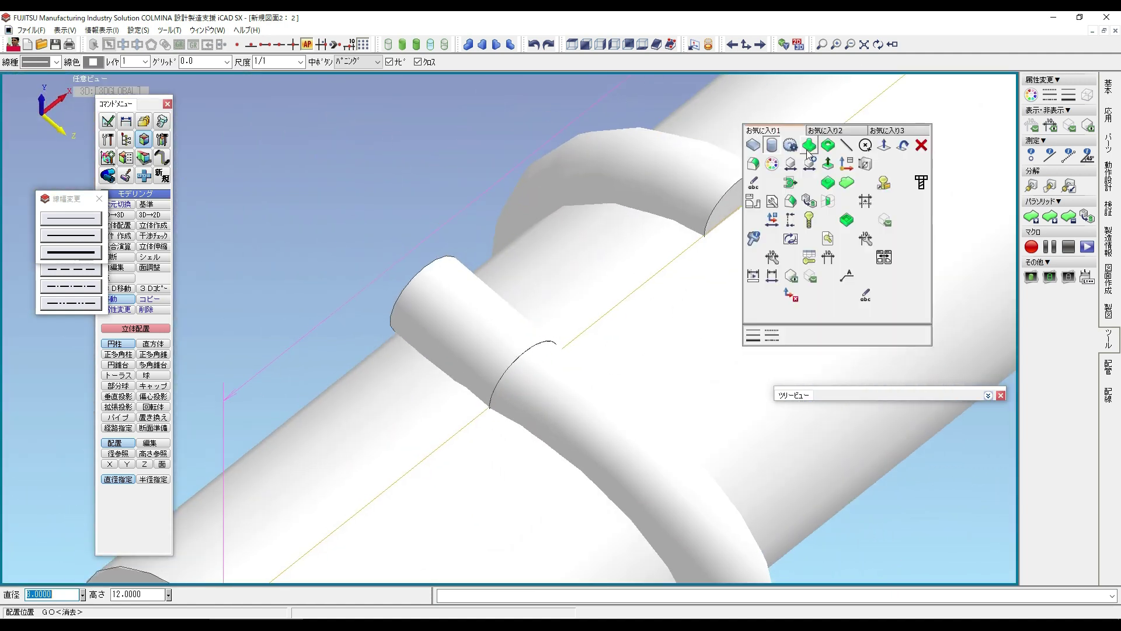
{"action": "left_click", "coordinate": [780, 140]}
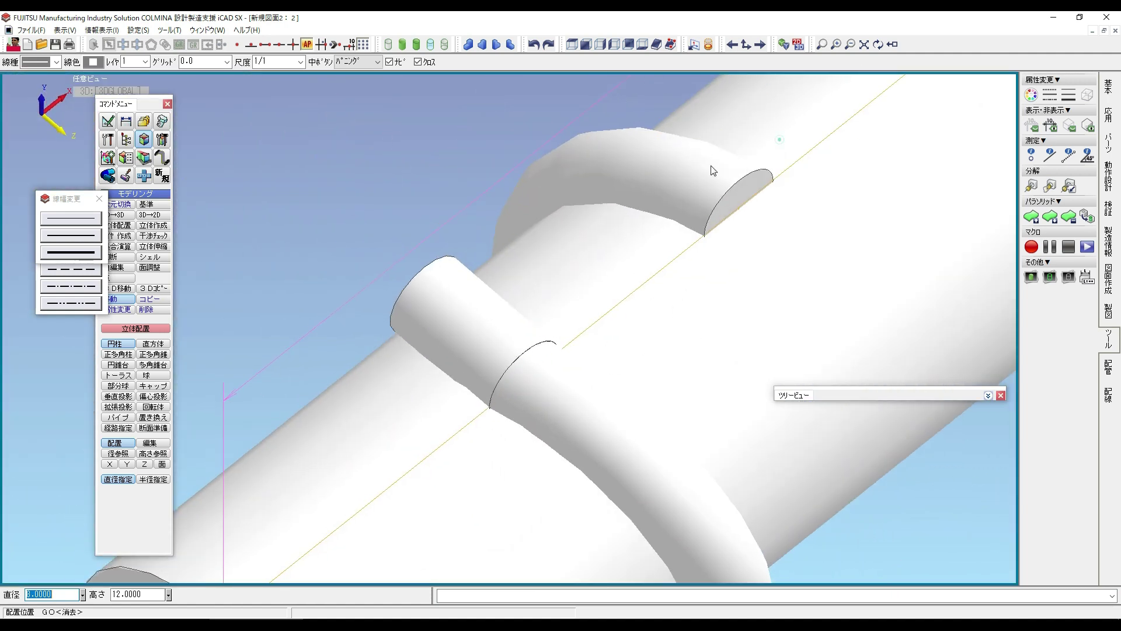
{"action": "left_click", "coordinate": [150, 376]}
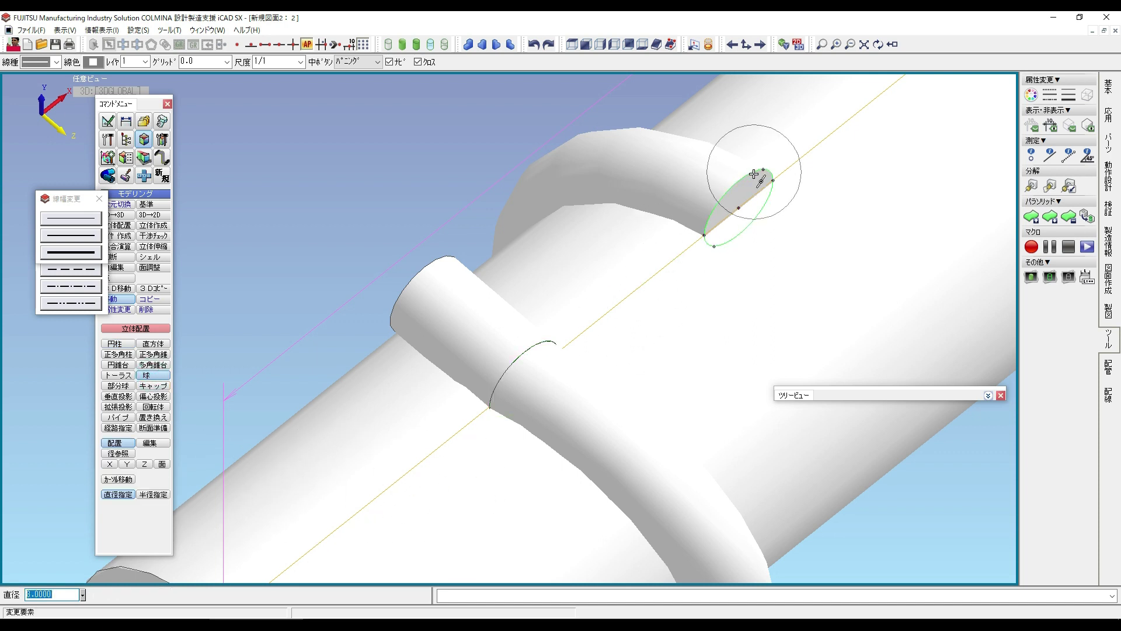
Unite the helix, the small end cylinder and the sphere into one solid.
{"action": "right_click", "coordinate": [760, 176]}
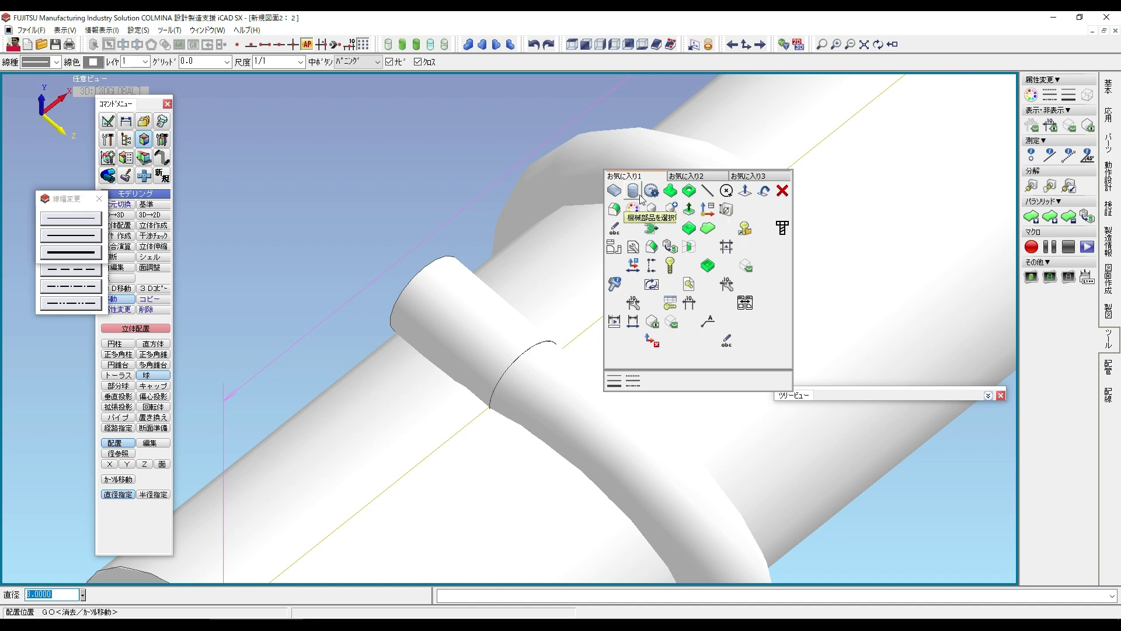
{"action": "left_click", "coordinate": [671, 192]}
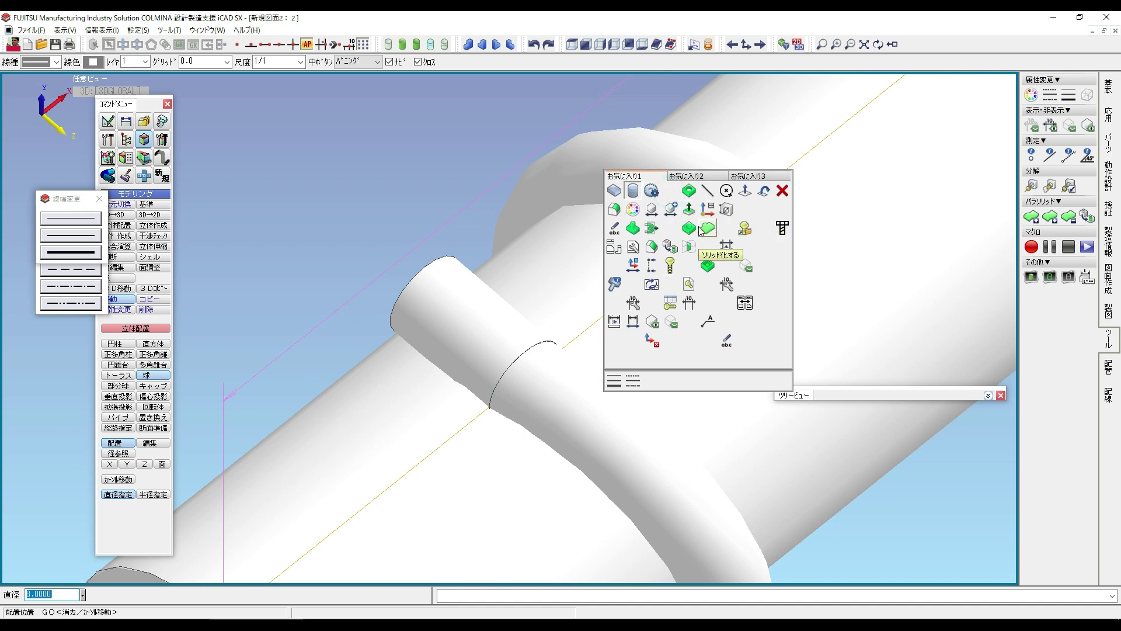
{"action": "left_click", "coordinate": [633, 228]}
{"action": "left_click", "coordinate": [495, 333]}
{"action": "left_click", "coordinate": [706, 166]}
{"action": "left_click", "coordinate": [746, 211]}
{"action": "right_click", "coordinate": [756, 230]}
{"action": "right_click_drag", "start_coordinate": [756, 230], "coordinate": [649, 359]}
{"action": "scroll", "coordinate": [716, 308], "scroll_direction": "down", "scroll_amount": 3}
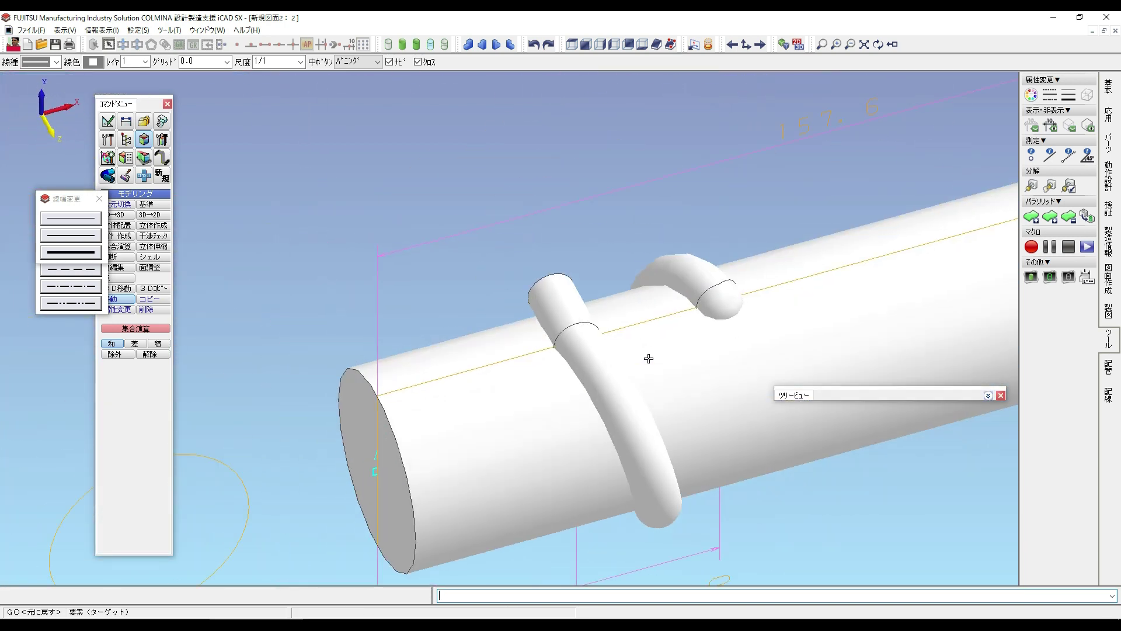
Subtract the united helix solid from the main cylinder to cut the groove.
{"action": "middle_click_drag", "start_coordinate": [648, 359], "coordinate": [521, 247]}
{"action": "right_click", "coordinate": [472, 207]}
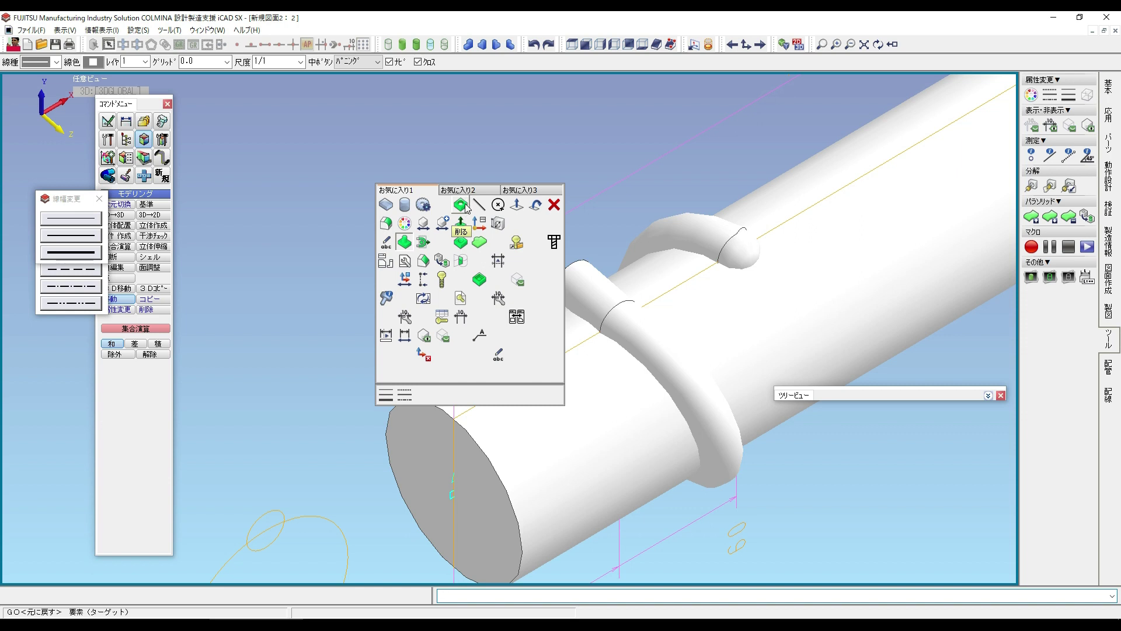
{"action": "left_click", "coordinate": [465, 207]}
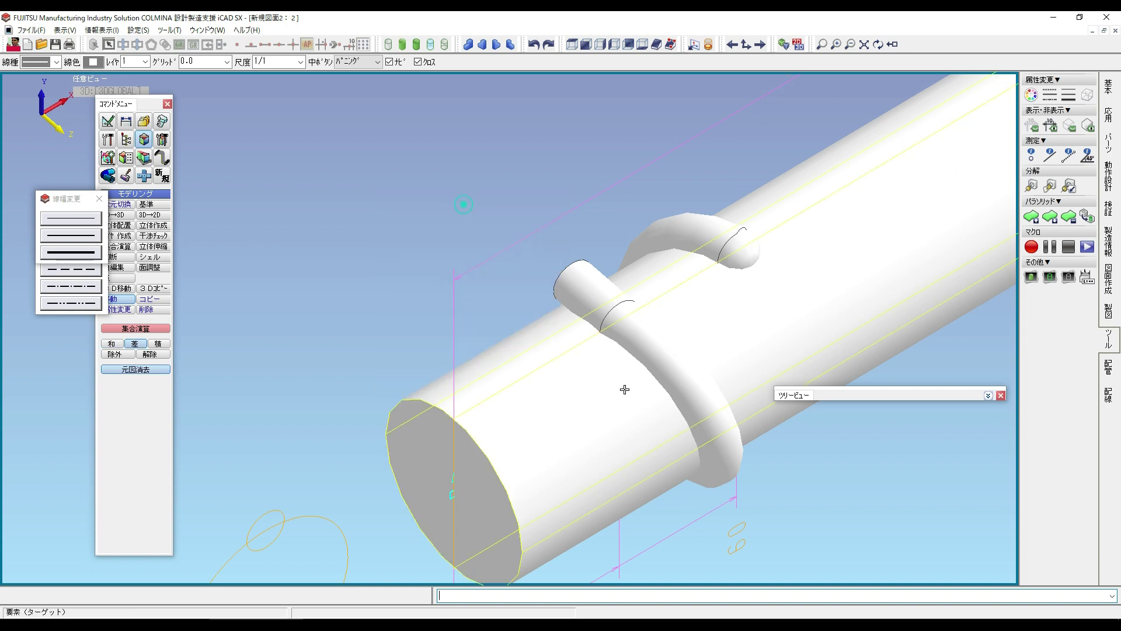
{"action": "left_click", "coordinate": [626, 313]}
{"action": "middle_click", "coordinate": [626, 312]}
Examine the cut groove and the shape of both its ends from several angles.
{"action": "middle_click_drag", "start_coordinate": [700, 319], "coordinate": [921, 313]}
{"action": "scroll", "coordinate": [554, 130], "scroll_direction": "up", "scroll_amount": 6}
{"action": "middle_click_drag", "start_coordinate": [537, 314], "coordinate": [401, 175], "text": "shift"}
{"action": "scroll", "coordinate": [360, 290], "scroll_direction": "down", "scroll_amount": 5}
{"action": "scroll", "coordinate": [438, 231], "scroll_direction": "up", "scroll_amount": 9}
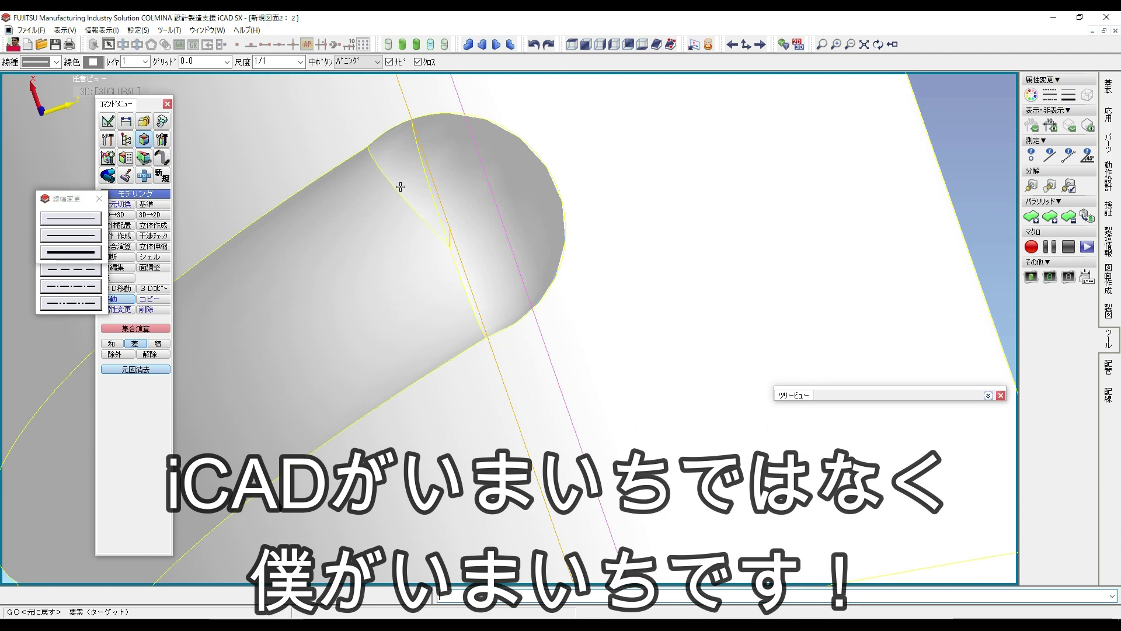
{"action": "middle_click_drag", "start_coordinate": [444, 204], "coordinate": [453, 350], "text": "shift"}
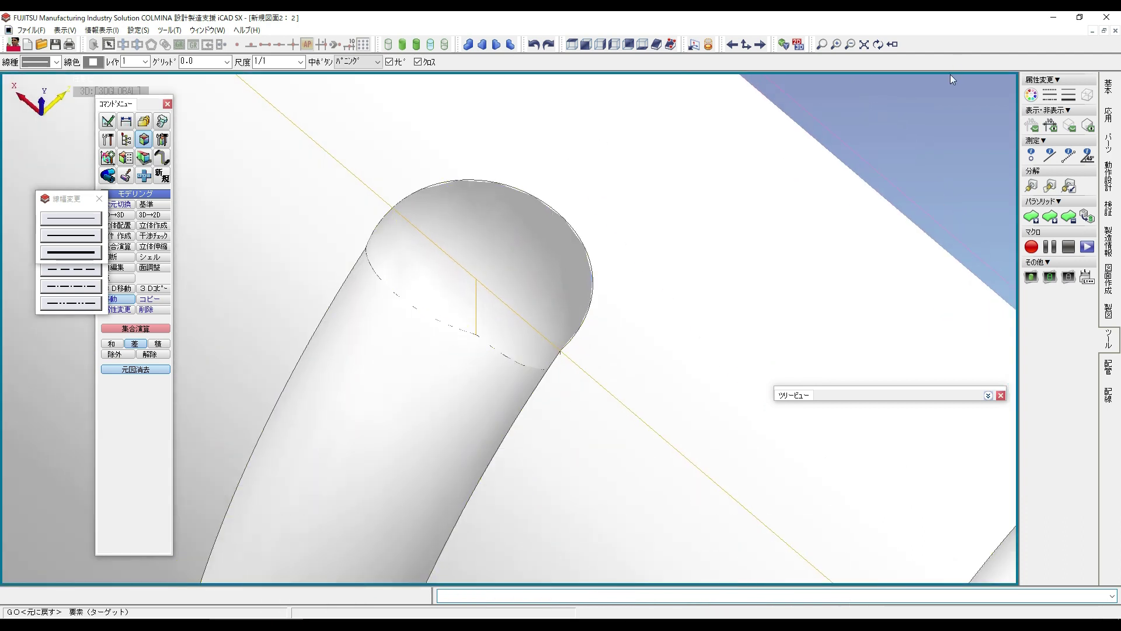
{"action": "scroll", "coordinate": [557, 254], "scroll_direction": "down", "scroll_amount": 2}
{"action": "middle_click_drag", "start_coordinate": [612, 299], "coordinate": [405, 370]}
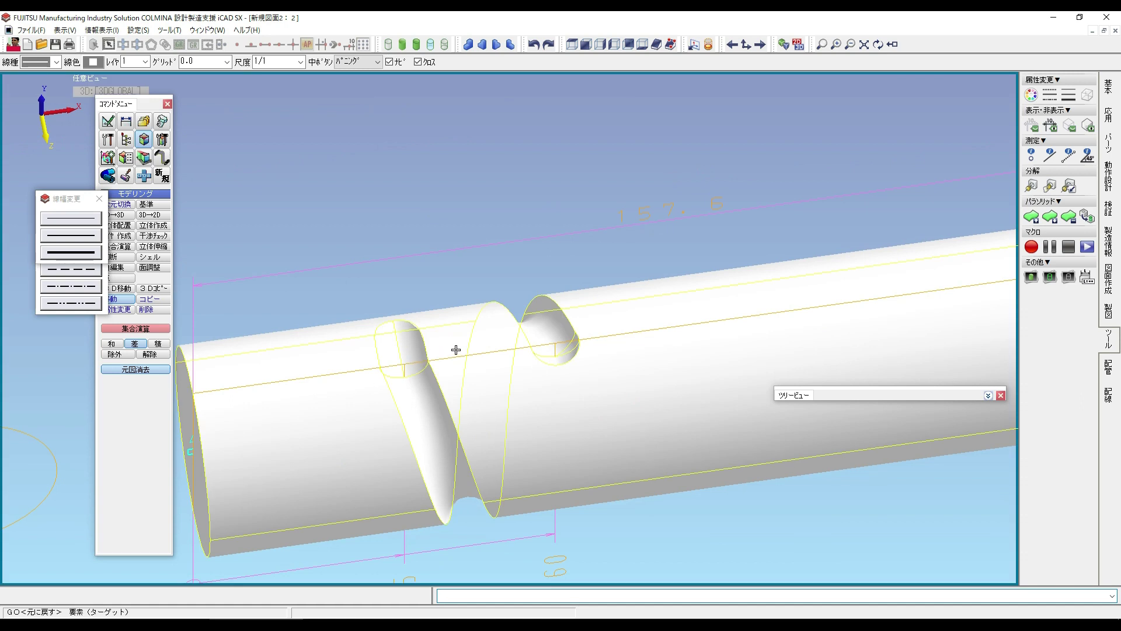
{"action": "middle_click_drag", "start_coordinate": [338, 440], "coordinate": [538, 263], "text": "shift"}
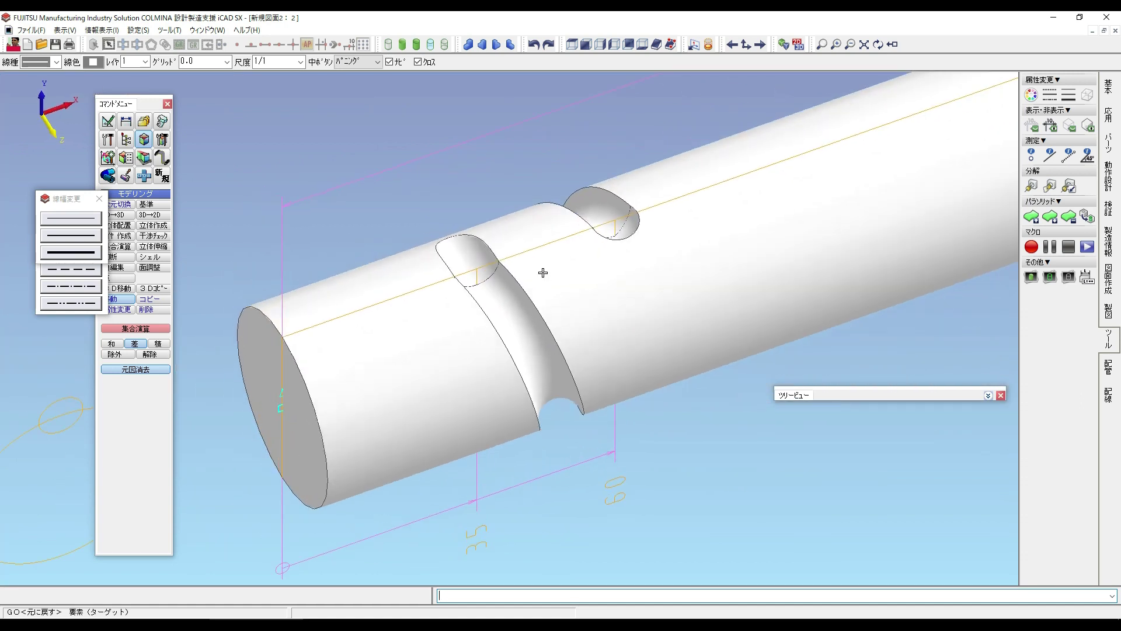
Minimize the second drawing's views and bring up the first drawing's front view with its 3D view above the geometry.
{"action": "left_click", "coordinate": [1091, 31]}
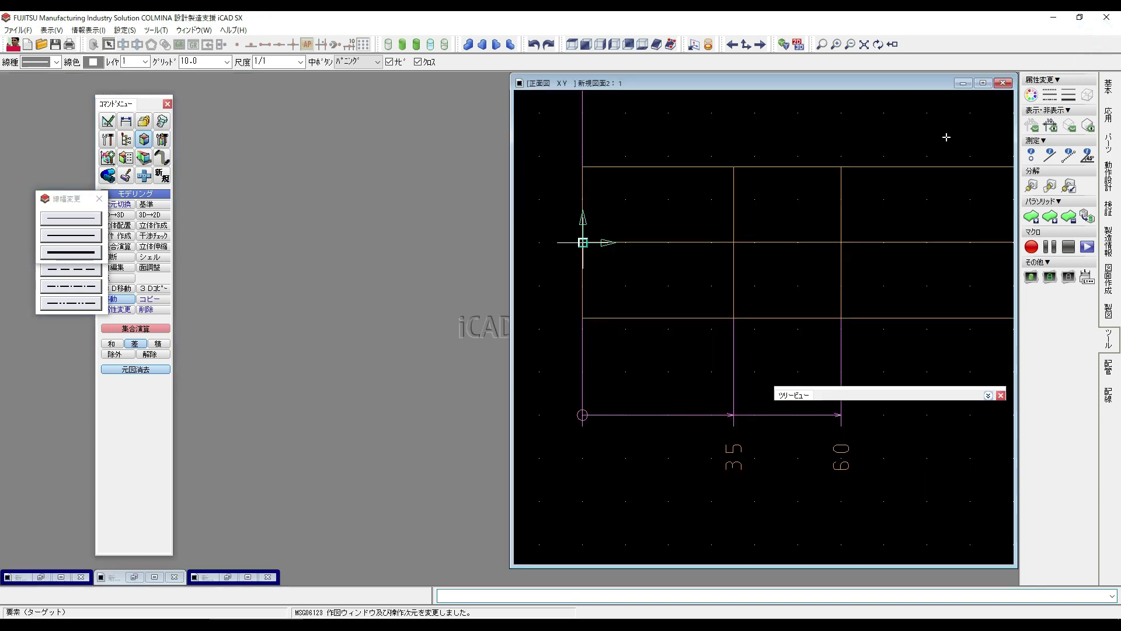
{"action": "left_click", "coordinate": [964, 84]}
{"action": "left_click", "coordinate": [134, 578]}
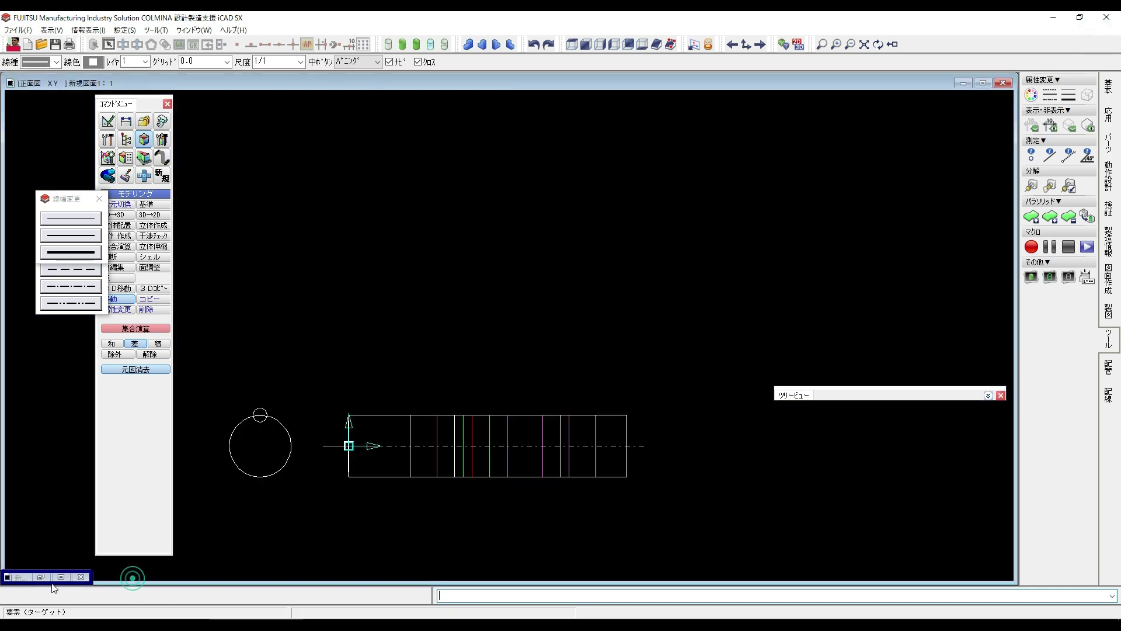
{"action": "left_click", "coordinate": [41, 578]}
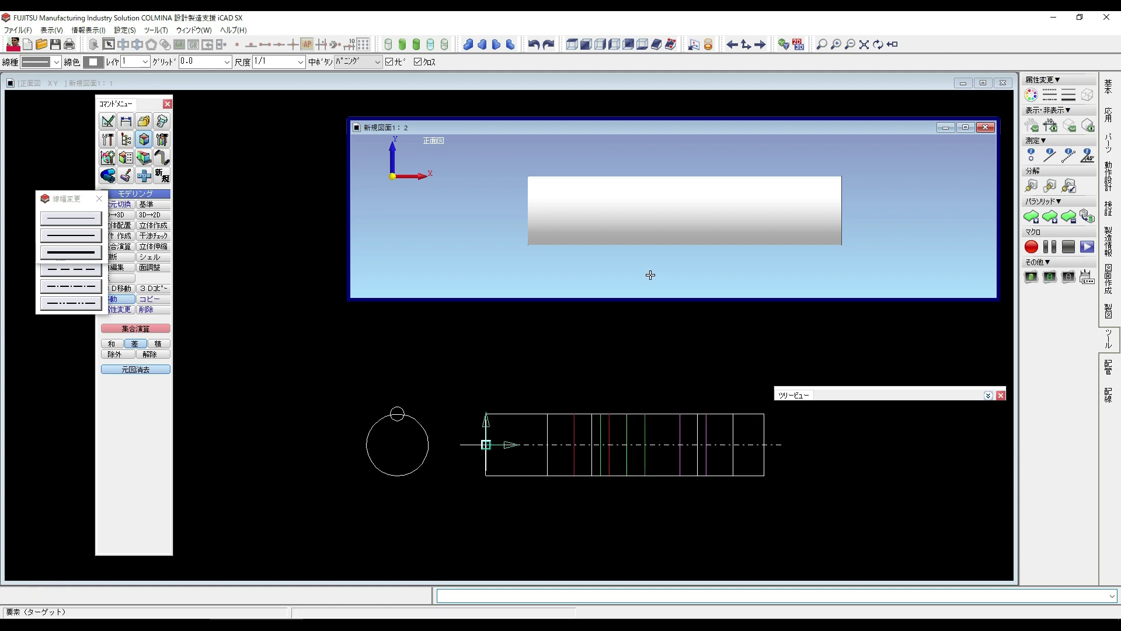
{"action": "scroll", "coordinate": [619, 341], "scroll_direction": "up", "scroll_amount": 1}
{"action": "scroll", "coordinate": [553, 370], "scroll_direction": "up", "scroll_amount": 1}
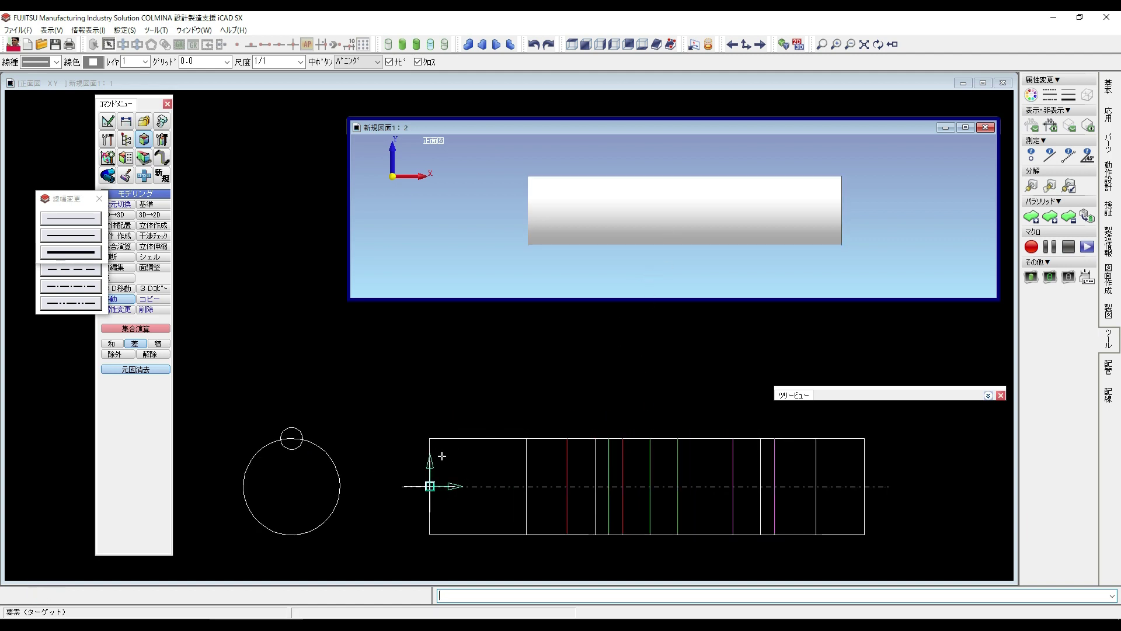
{"action": "middle_click_drag", "start_coordinate": [442, 457], "coordinate": [462, 423]}
{"action": "left_click_drag", "start_coordinate": [61, 195], "coordinate": [41, 193]}
{"action": "middle_click_drag", "start_coordinate": [201, 341], "coordinate": [253, 343]}
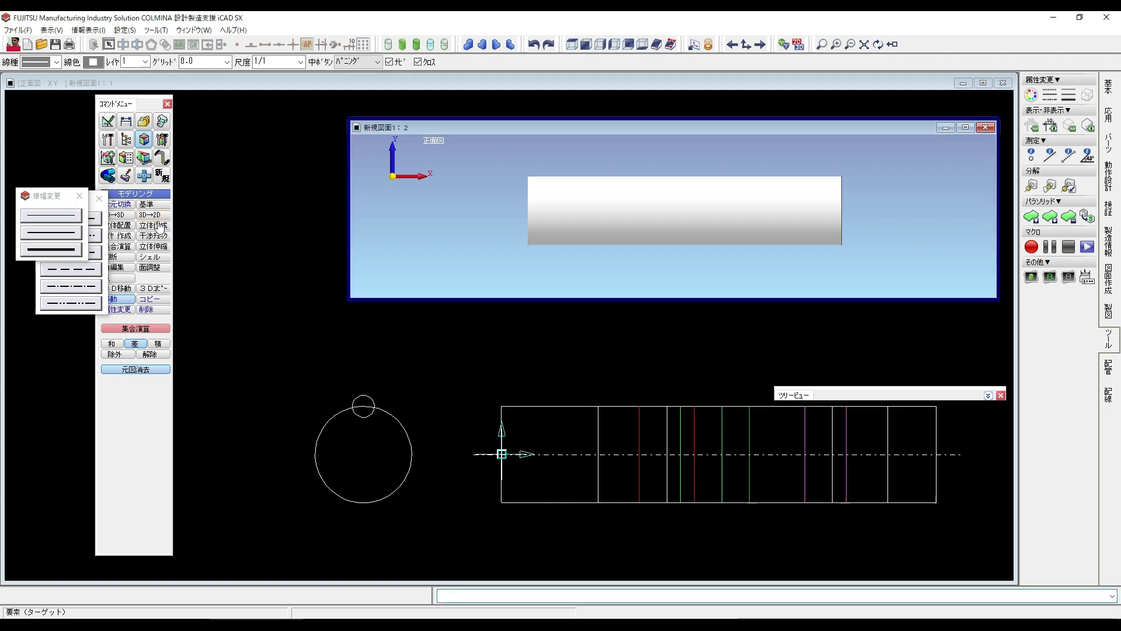
Create a helical solid with pitch 25 from the small circle around the centreline, spanning the first groove's white start and end lines.
{"action": "key", "text": "alt+Tab"}
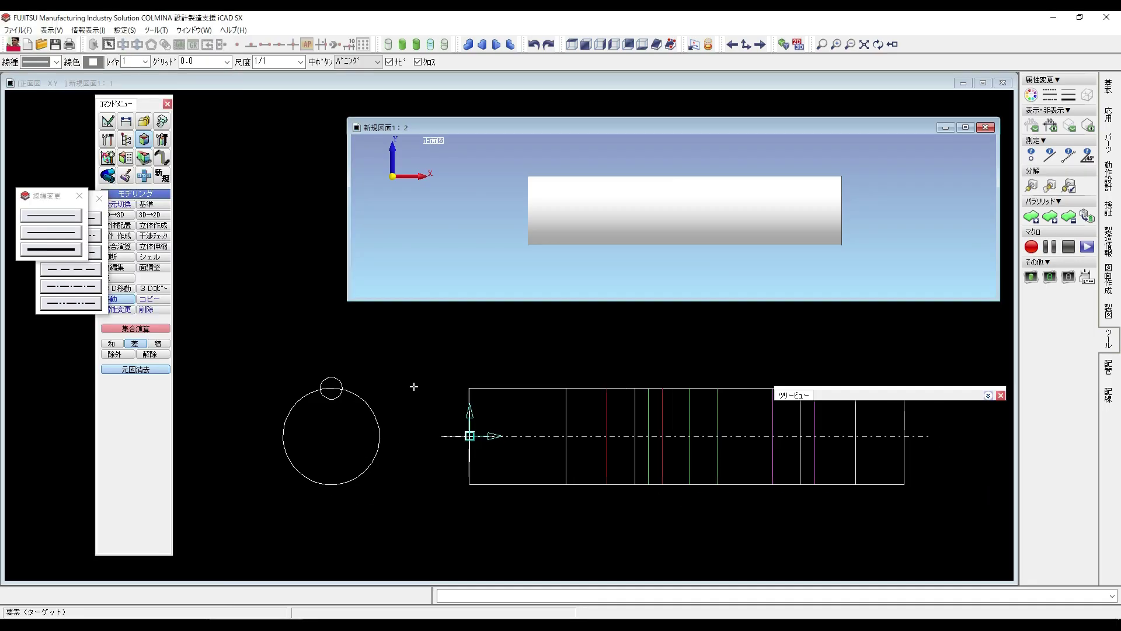
{"action": "left_click", "coordinate": [143, 157]}
{"action": "left_click", "coordinate": [159, 207]}
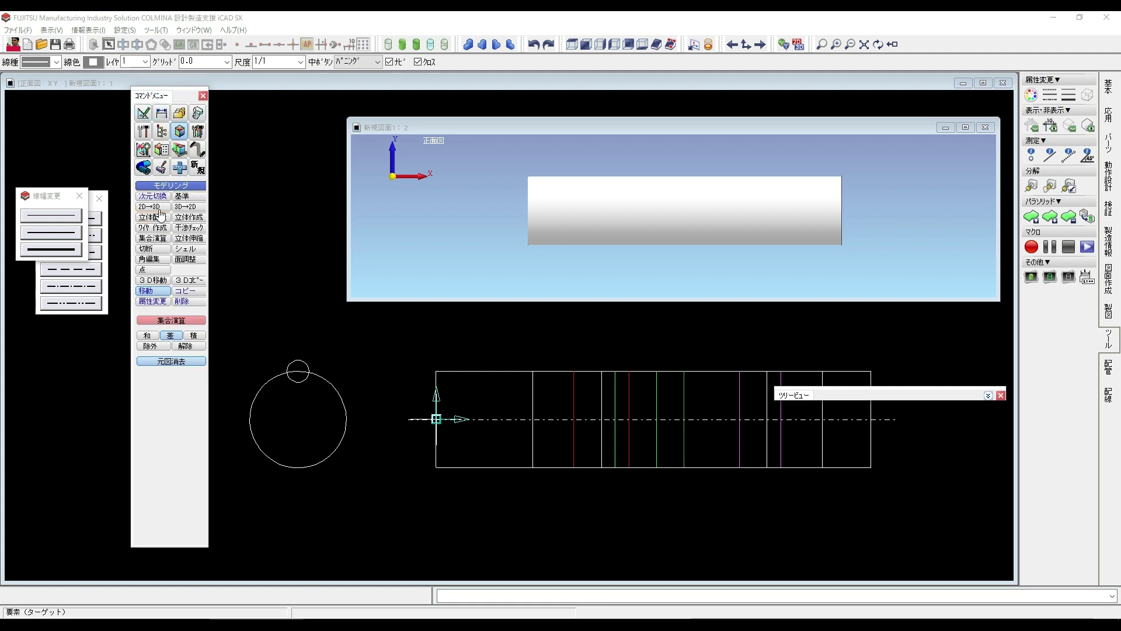
{"action": "left_click", "coordinate": [298, 362]}
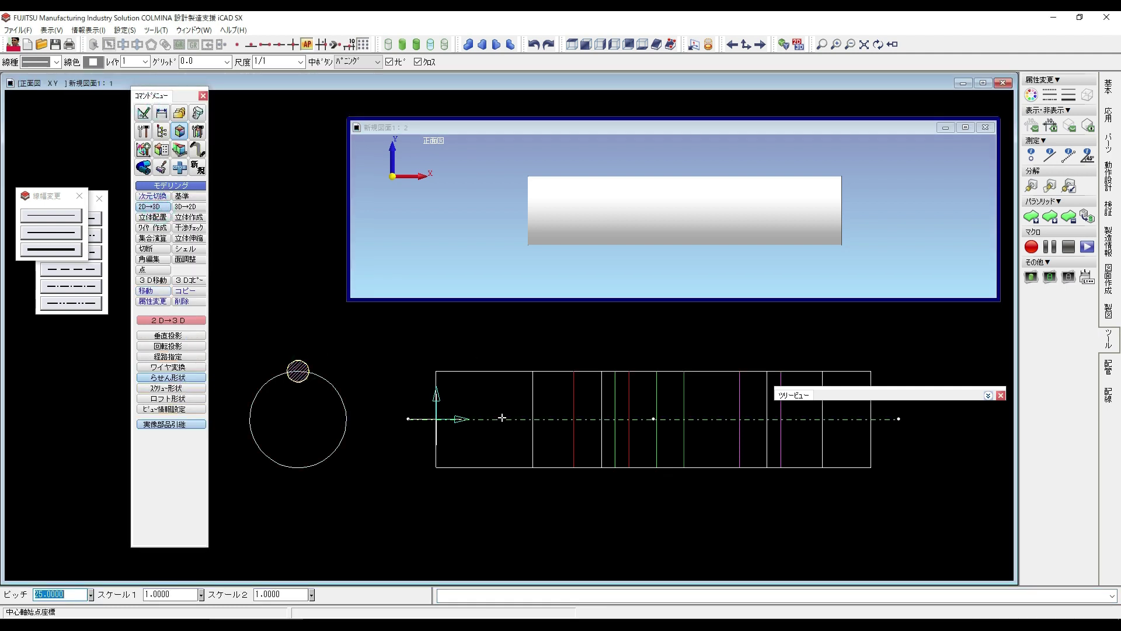
{"action": "left_click", "coordinate": [532, 371]}
{"action": "left_click", "coordinate": [601, 372]}
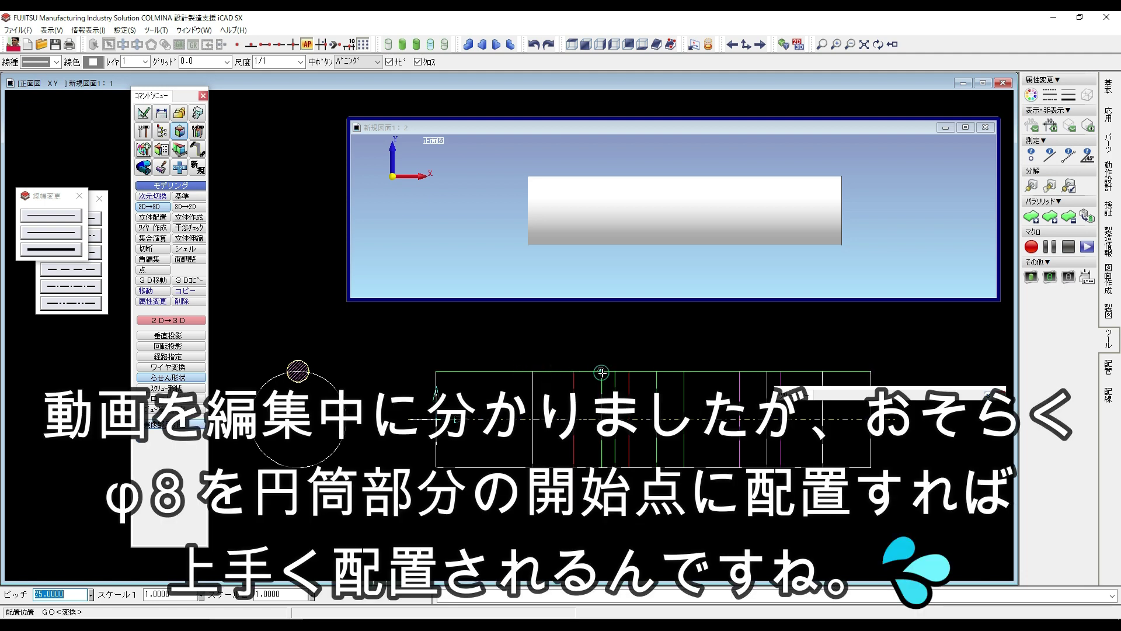
{"action": "right_click", "coordinate": [500, 289]}
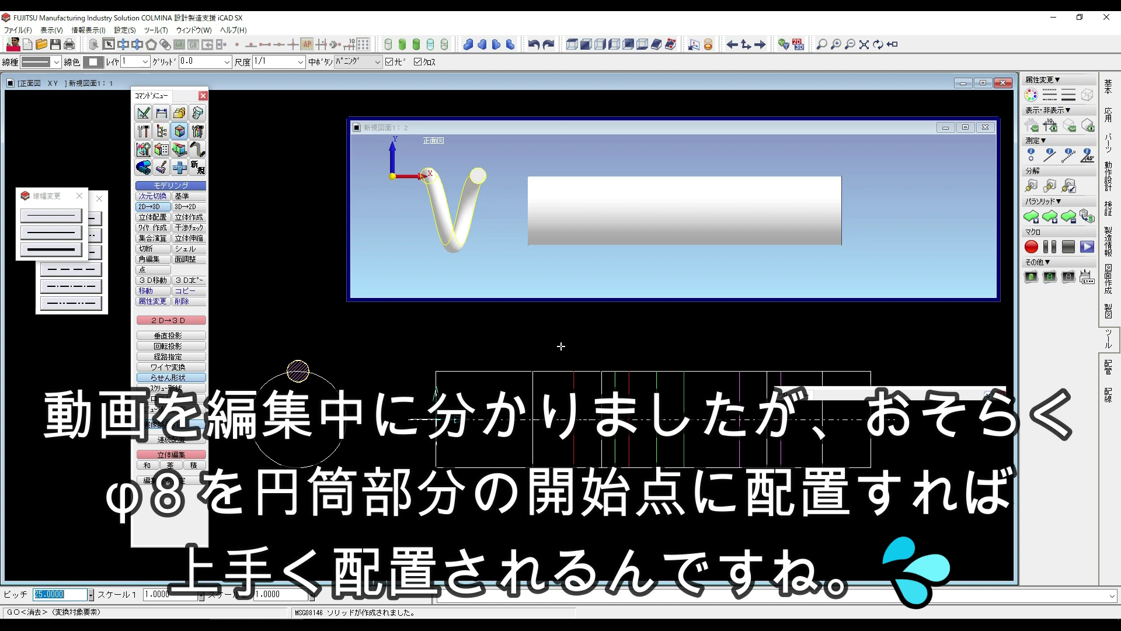
Set up an assembly plane from the 2D front view so its geometry overlays the 3D view.
{"action": "left_click", "coordinate": [156, 29]}
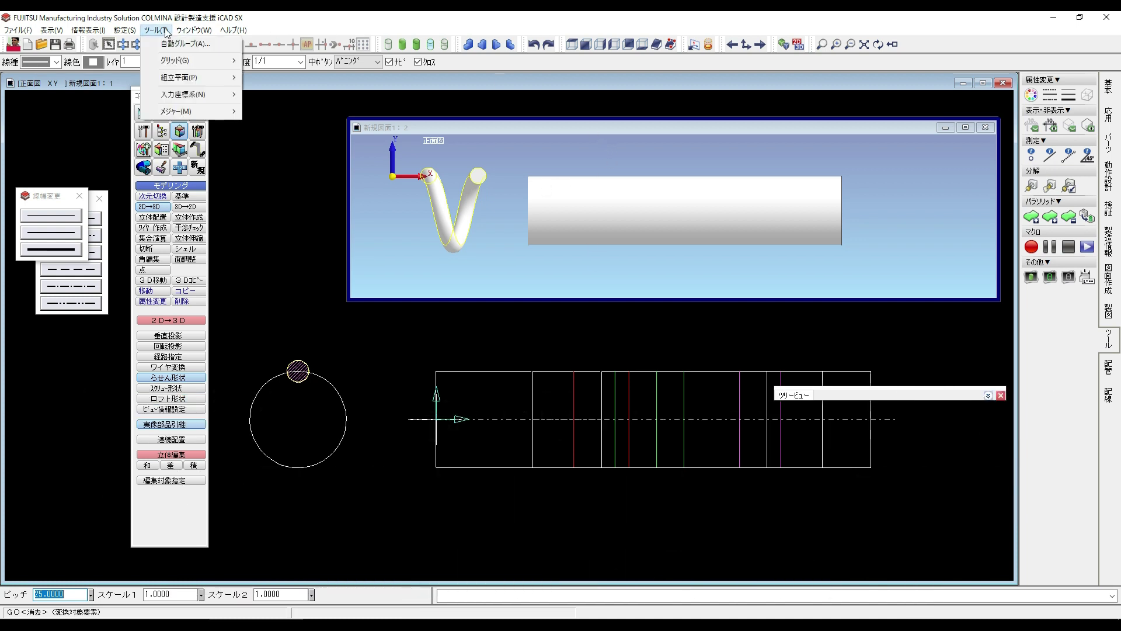
{"action": "mouse_move", "coordinate": [187, 77]}
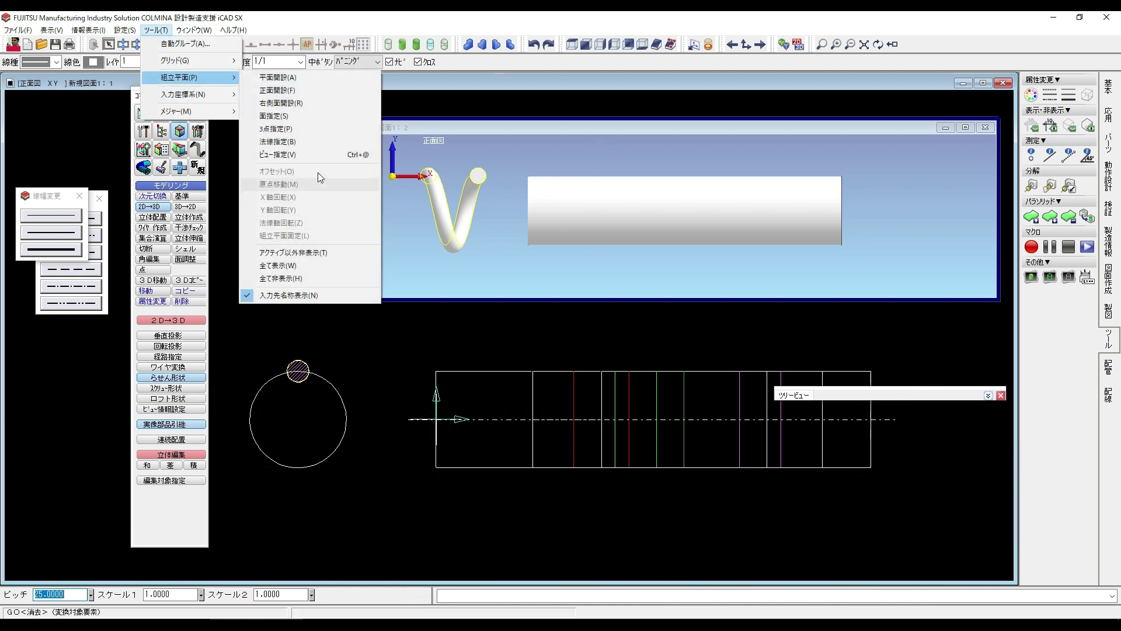
{"action": "left_click", "coordinate": [318, 154]}
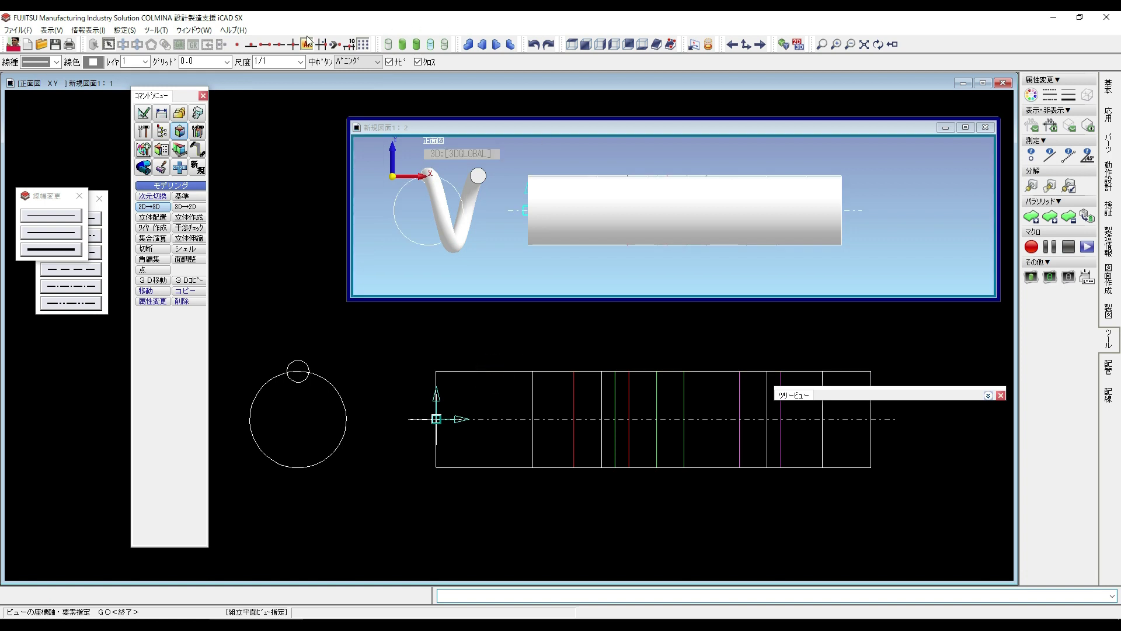
{"action": "left_click", "coordinate": [709, 46]}
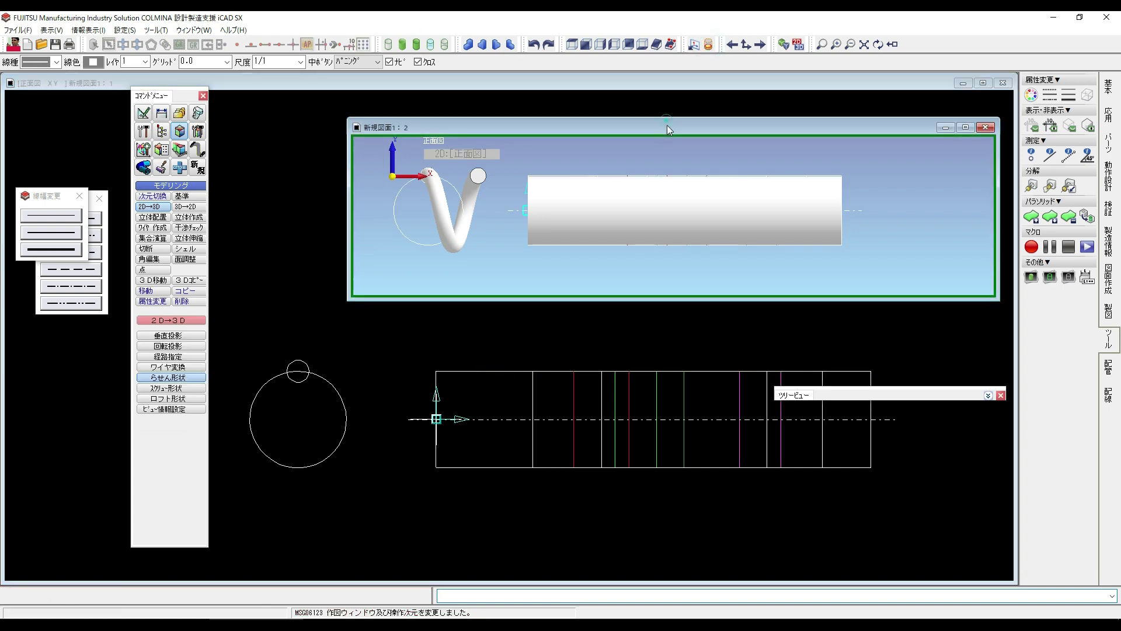
Move the first helix from the small circle's centre to the first groove's start line on the cylinder's upper edge.
{"action": "left_click", "coordinate": [145, 290]}
{"action": "left_click", "coordinate": [479, 181]}
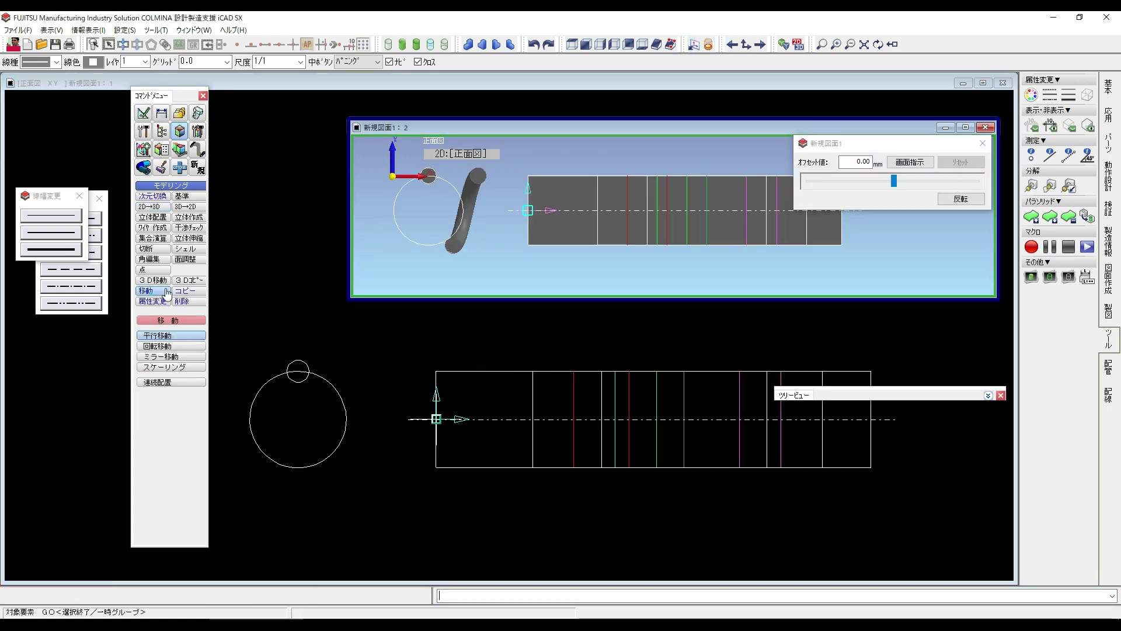
{"action": "left_click", "coordinate": [459, 158]}
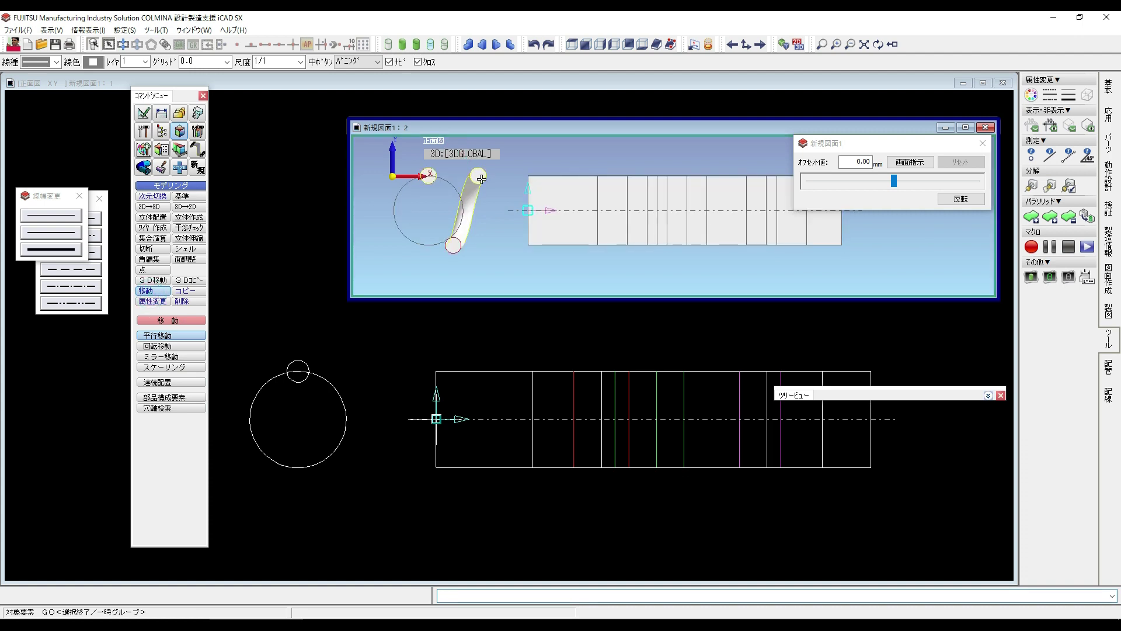
{"action": "left_click", "coordinate": [482, 179]}
{"action": "left_click", "coordinate": [430, 174]}
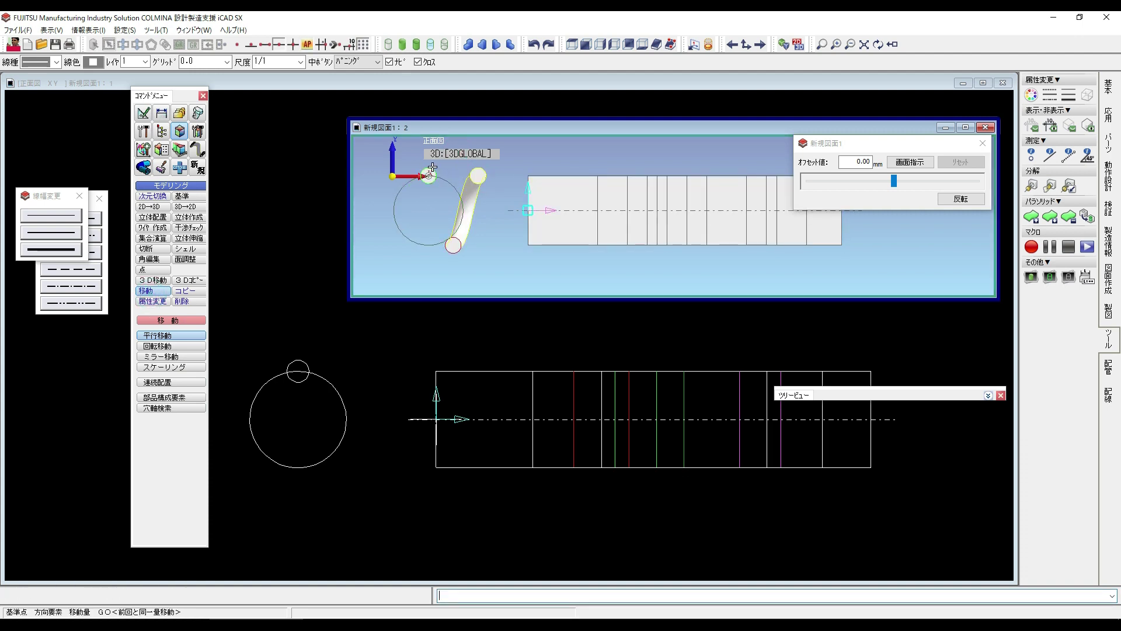
{"action": "left_click", "coordinate": [599, 190]}
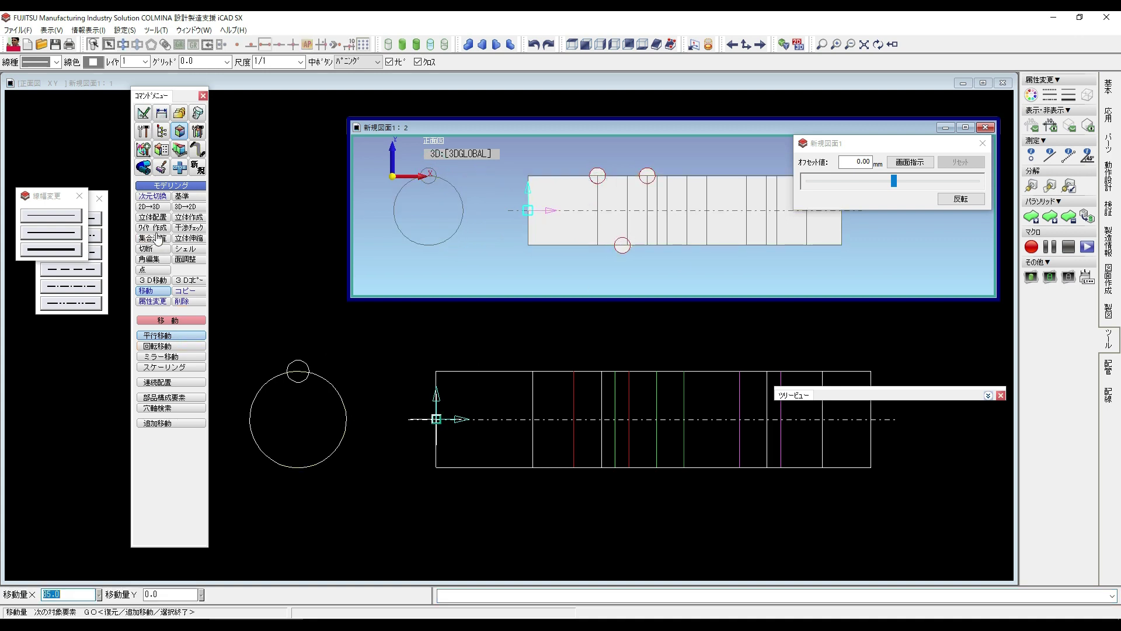
Try to create the second groove's helix with pitch 25 from the small circle, spanning the two red lines.
{"action": "left_click", "coordinate": [152, 207]}
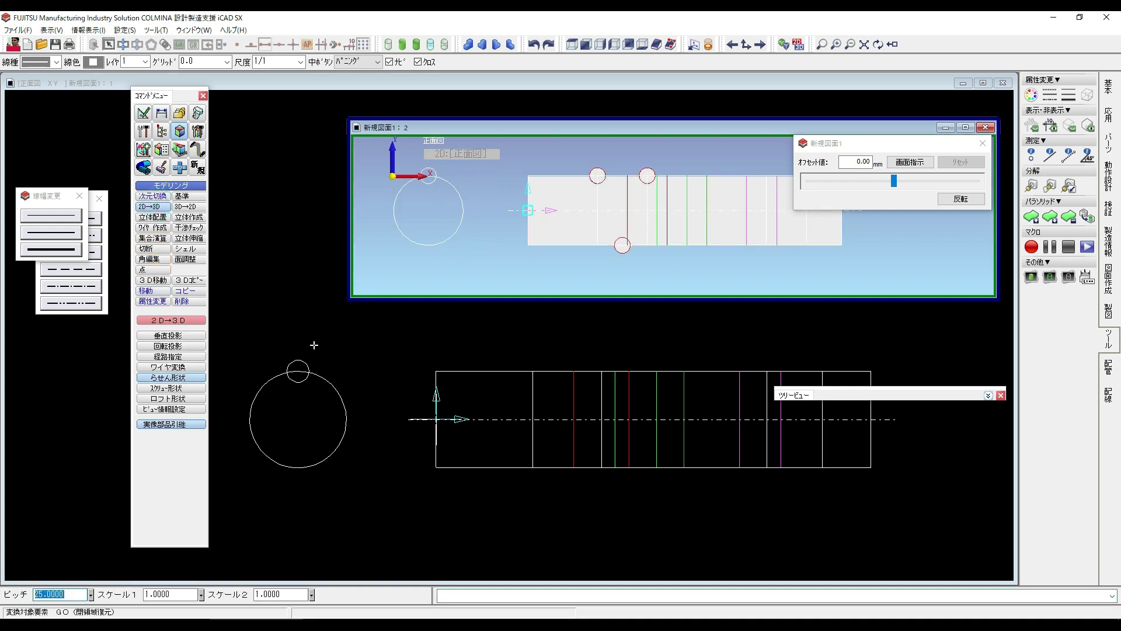
{"action": "left_click", "coordinate": [300, 363]}
{"action": "left_click", "coordinate": [553, 419]}
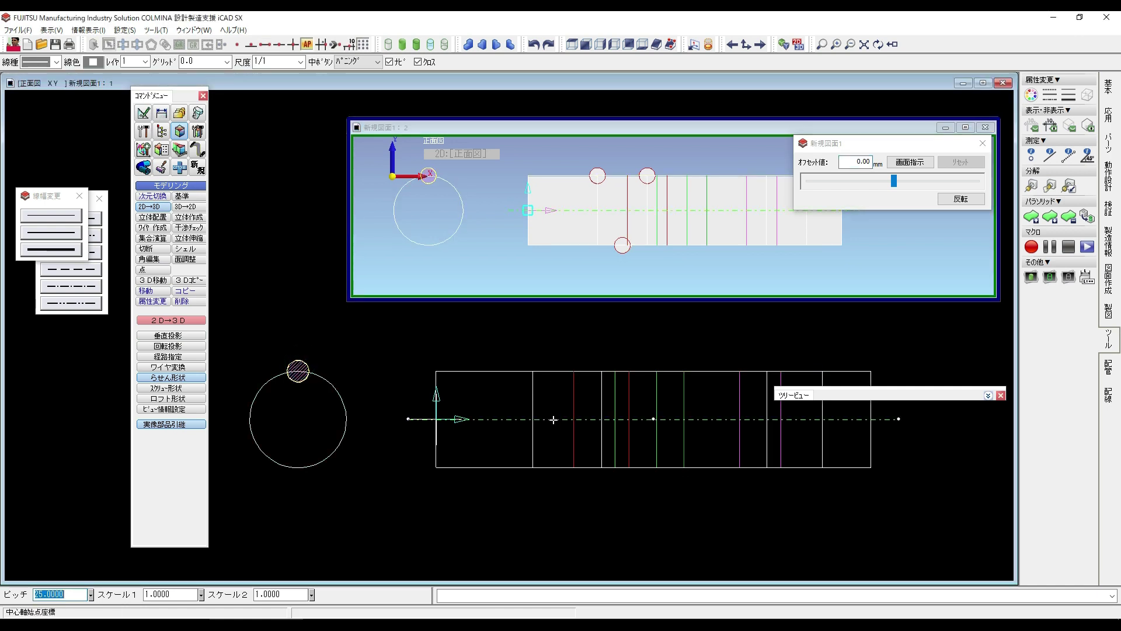
{"action": "left_click", "coordinate": [574, 372]}
{"action": "left_click", "coordinate": [630, 372]}
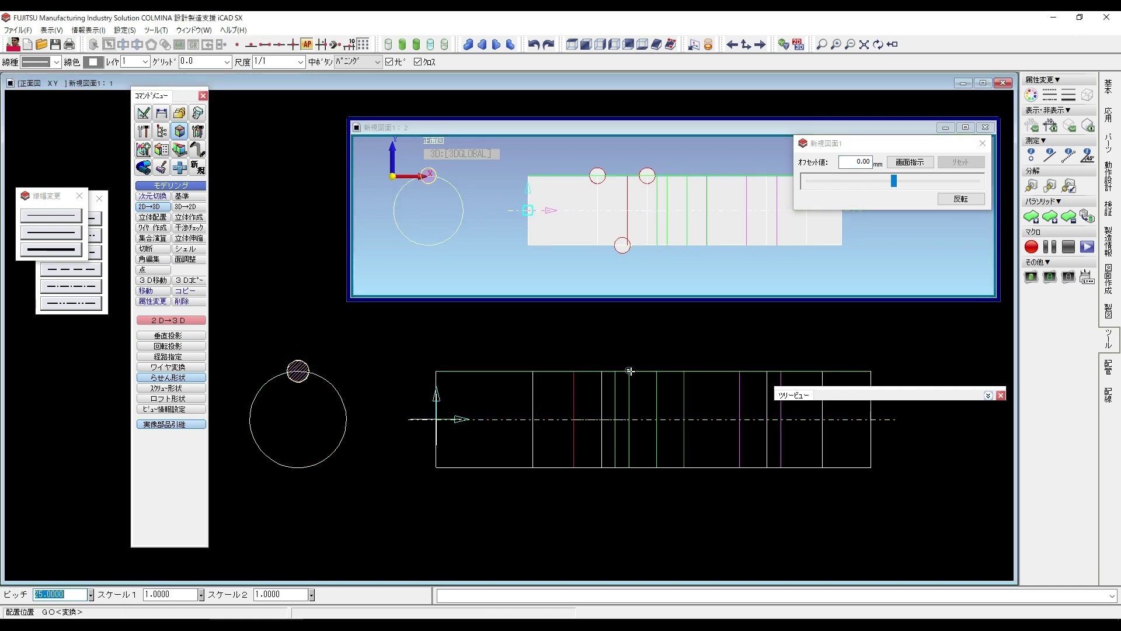
{"action": "right_click", "coordinate": [521, 282]}
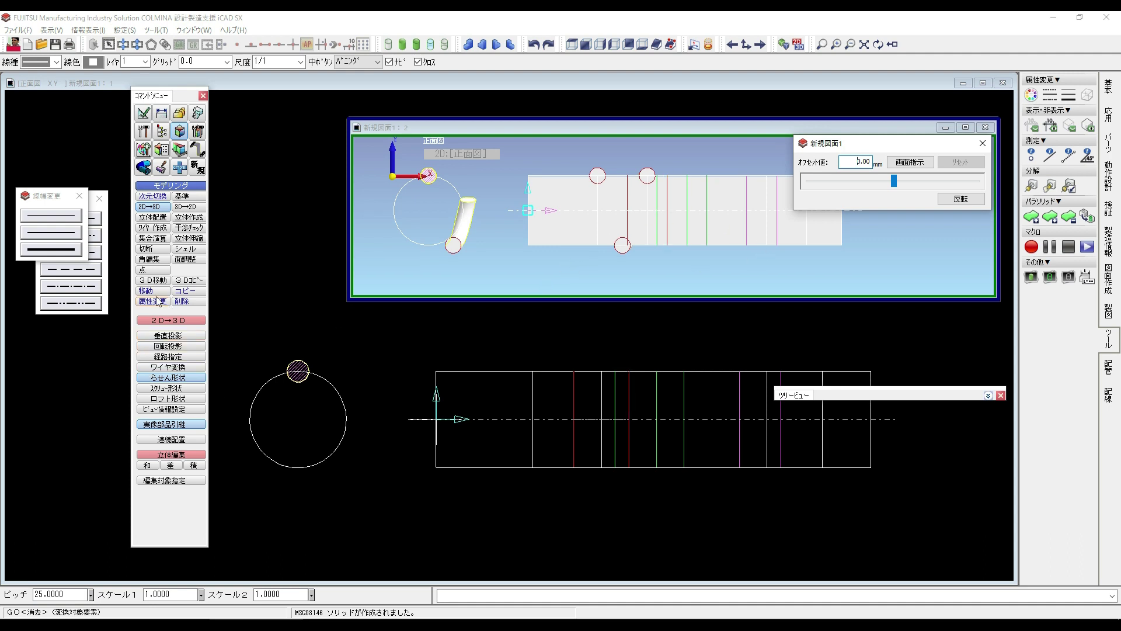
Try to move the pitch 25 second helix onto the cylinder at the red lines, and undo the helix with its move.
{"action": "left_click", "coordinate": [147, 290]}
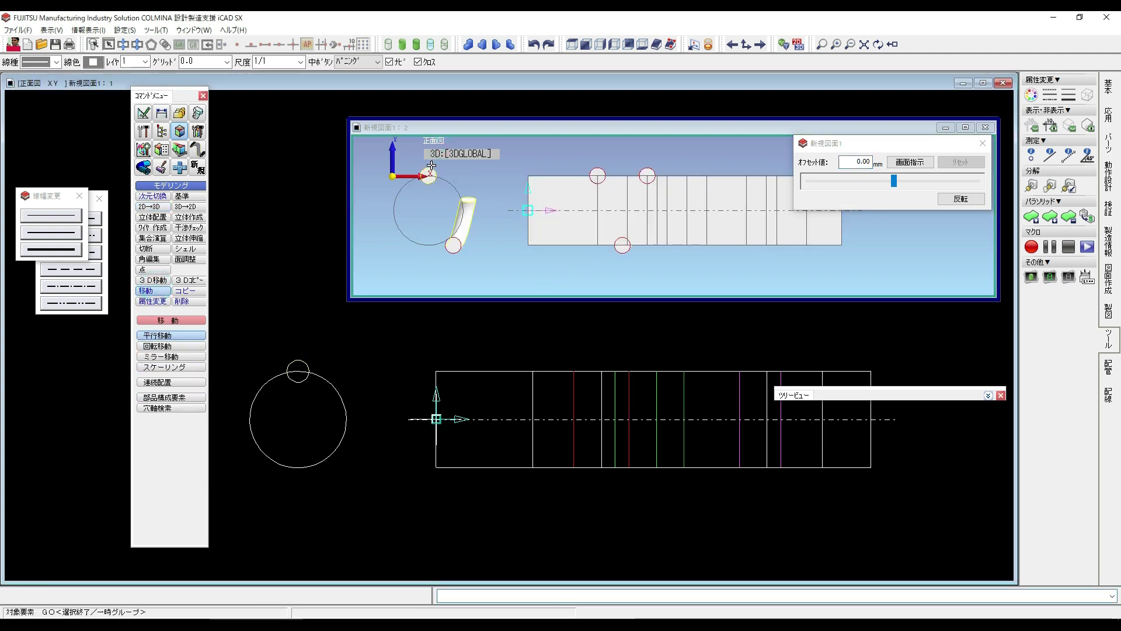
{"action": "left_click", "coordinate": [431, 166]}
{"action": "right_click", "coordinate": [431, 166]}
{"action": "left_click", "coordinate": [431, 166]}
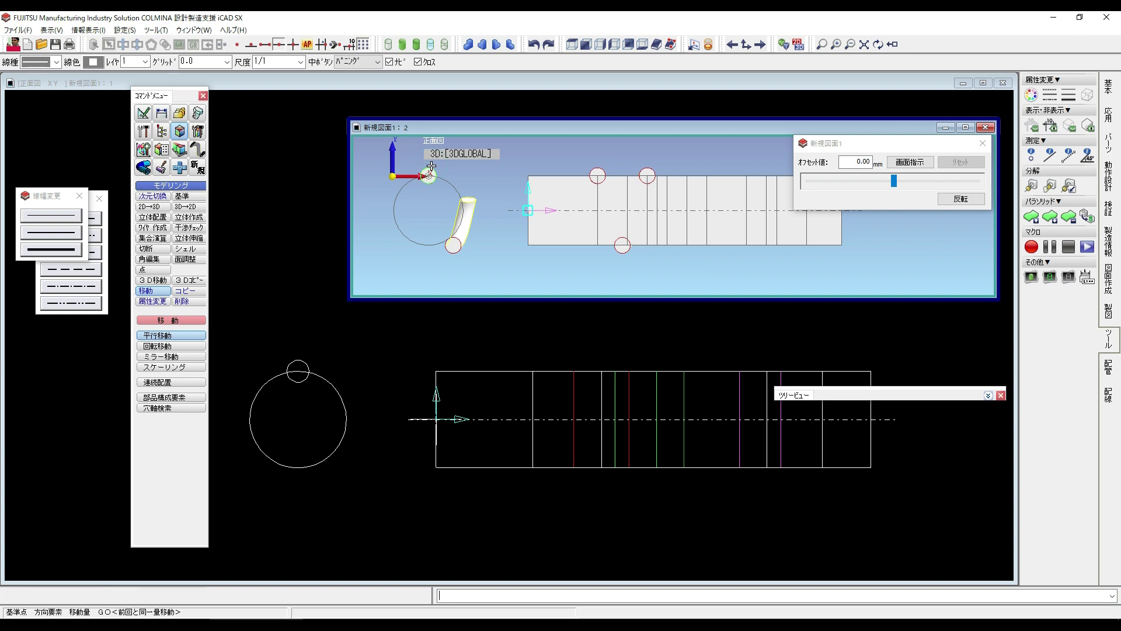
{"action": "left_click", "coordinate": [623, 188]}
{"action": "mouse_move", "coordinate": [702, 261]}
{"action": "middle_mouse_down"}
{"action": "mouse_move", "coordinate": [633, 284]}
{"action": "mouse_move", "coordinate": [643, 238]}
{"action": "mouse_move", "coordinate": [637, 333]}
{"action": "middle_mouse_up"}
{"action": "middle_click_drag", "start_coordinate": [651, 258], "coordinate": [618, 169], "text": "shift"}
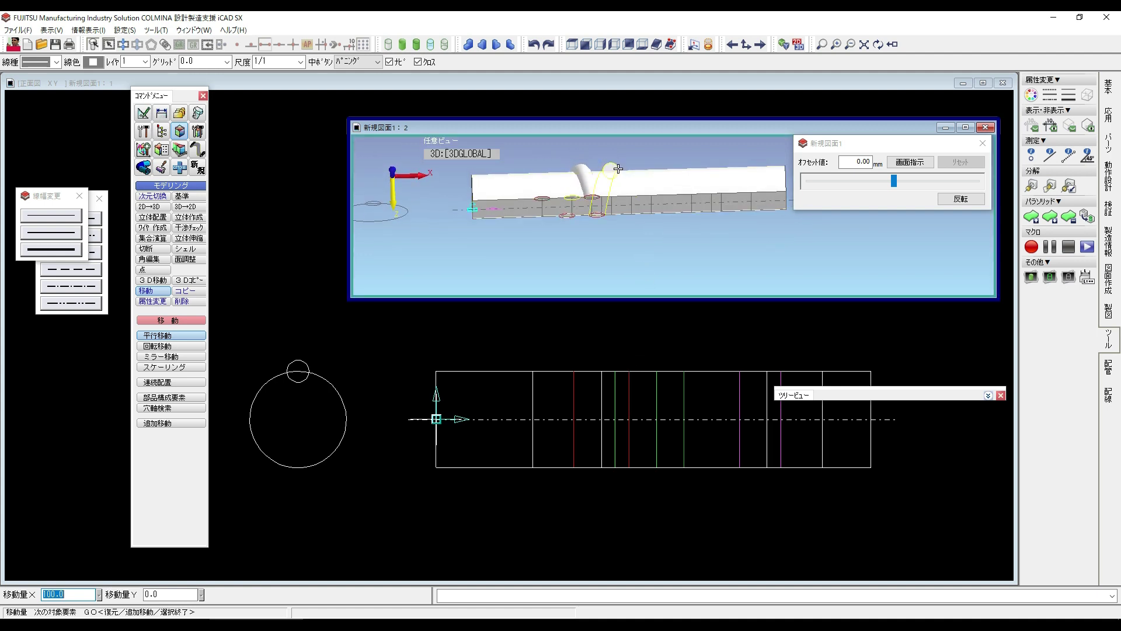
{"action": "left_click", "coordinate": [534, 45]}
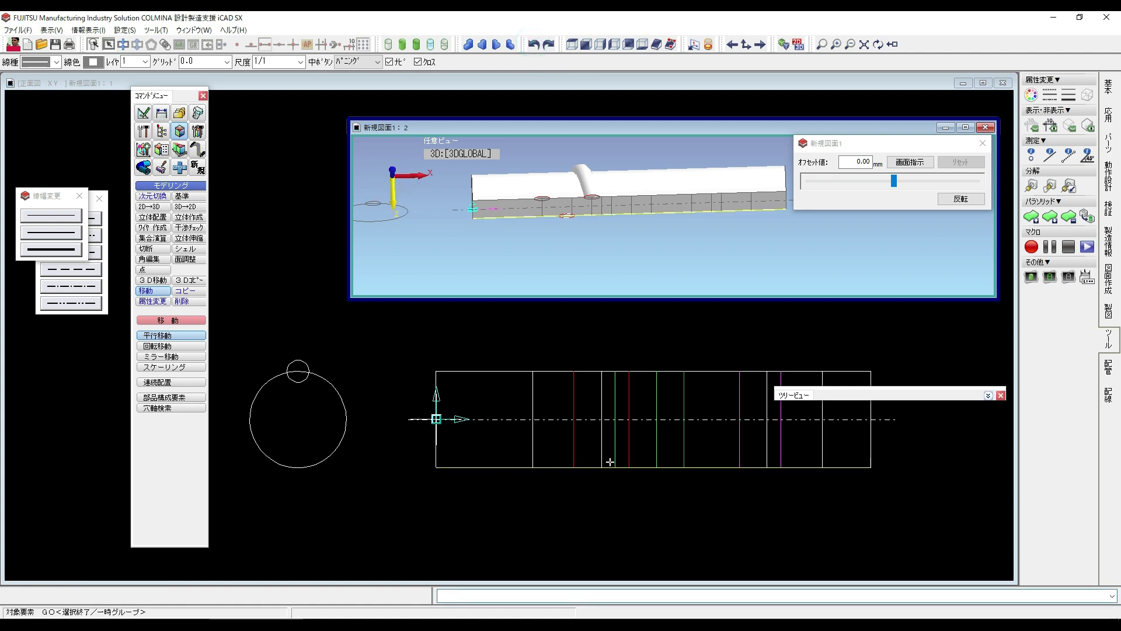
Measure the distance between the two red lines of the second groove in the front view.
{"action": "scroll", "coordinate": [610, 462], "scroll_direction": "up", "scroll_amount": 3}
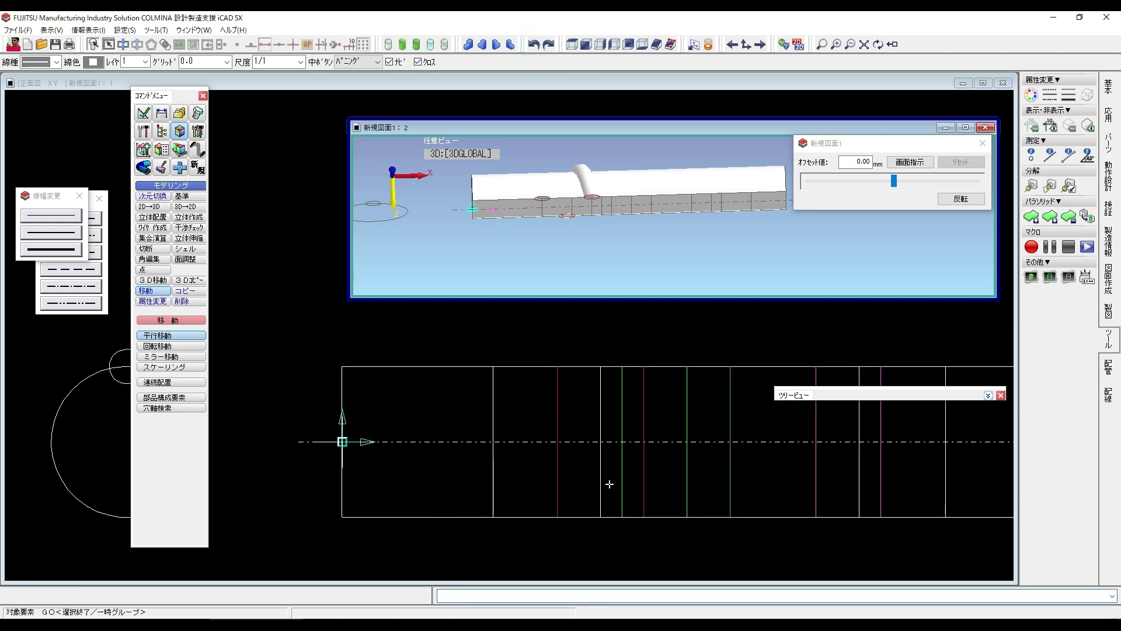
{"action": "key", "text": "super"}
{"action": "left_click", "coordinate": [668, 336]}
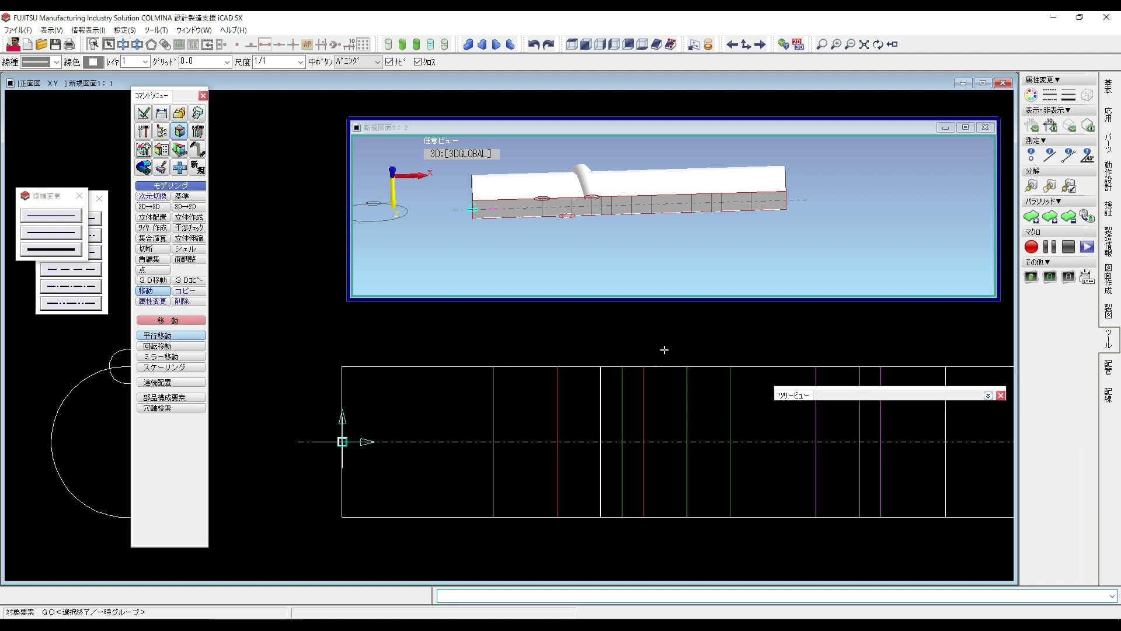
{"action": "key", "text": "d"}
{"action": "left_click", "coordinate": [557, 412]}
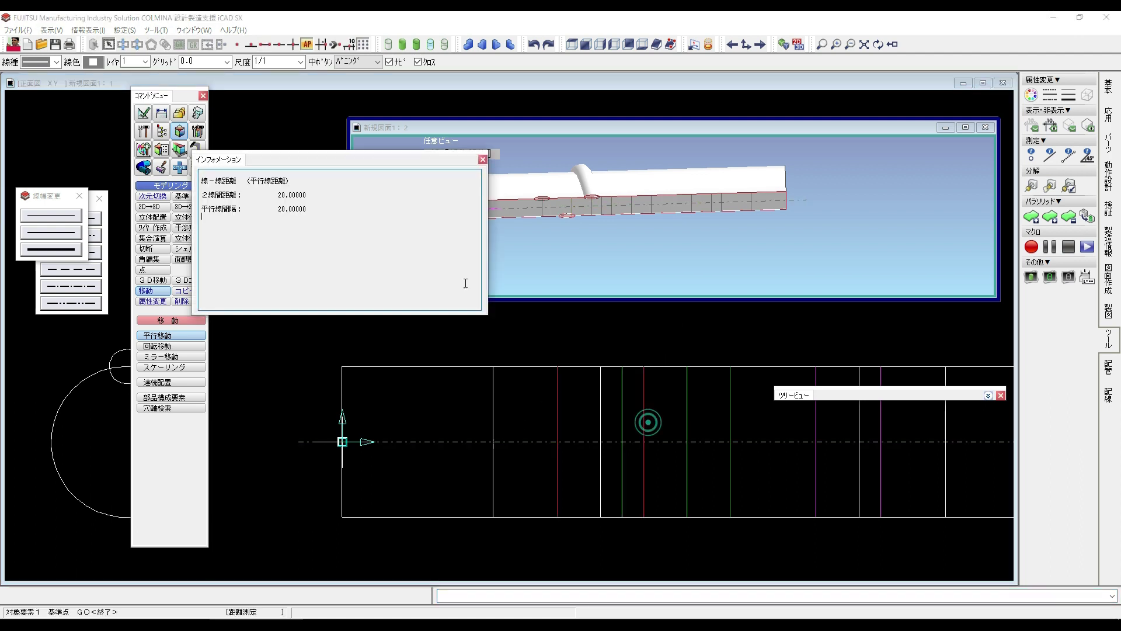
Create the second groove's helical solid with pitch 20 from the small circle around the centreline, spanning the two red lines.
{"action": "left_click", "coordinate": [181, 131]}
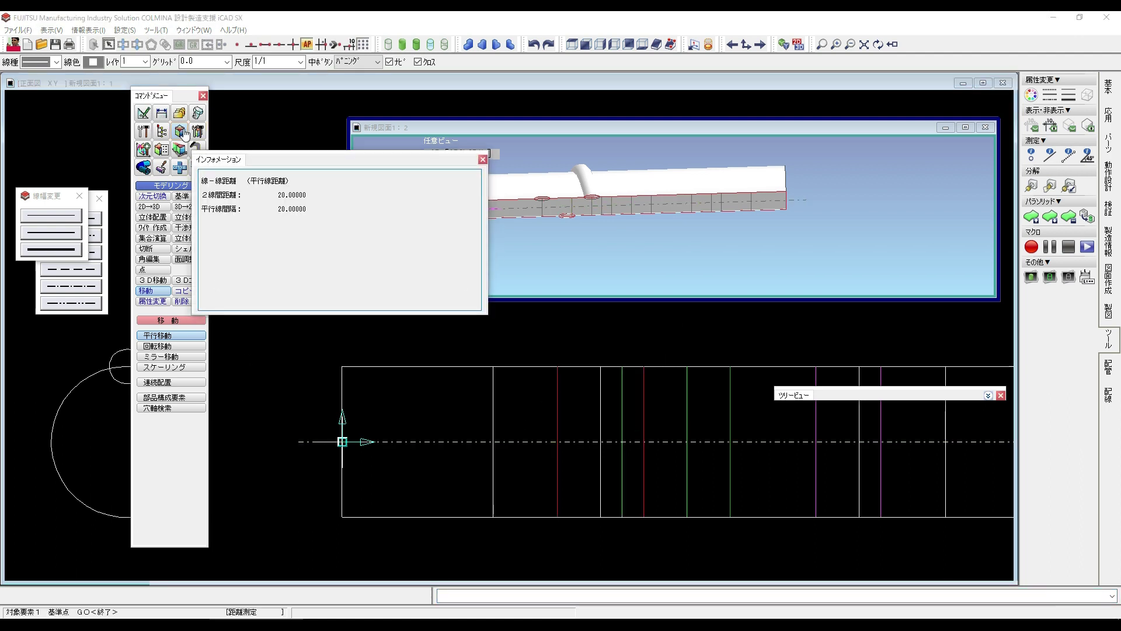
{"action": "left_click", "coordinate": [160, 208]}
{"action": "type", "text": "20"}
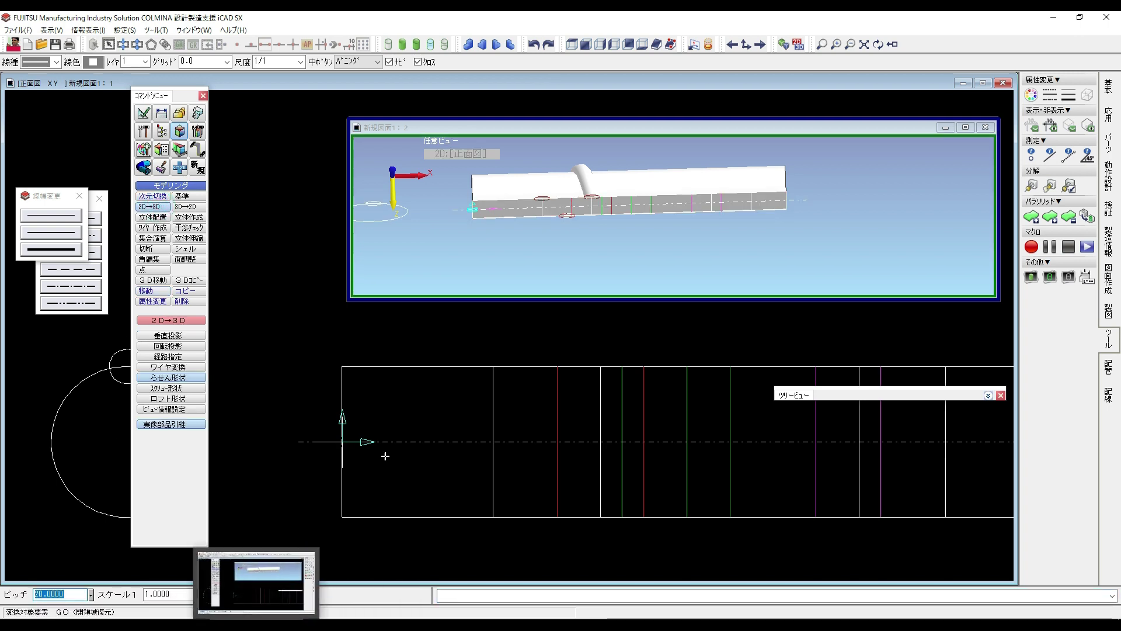
{"action": "mouse_move", "coordinate": [317, 370]}
{"action": "middle_mouse_down"}
{"action": "mouse_move", "coordinate": [477, 381]}
{"action": "mouse_move", "coordinate": [468, 379]}
{"action": "middle_mouse_up"}
{"action": "left_click", "coordinate": [281, 355]}
{"action": "right_click", "coordinate": [396, 352]}
{"action": "middle_click_drag", "start_coordinate": [655, 411], "coordinate": [510, 411]}
{"action": "left_click", "coordinate": [533, 455]}
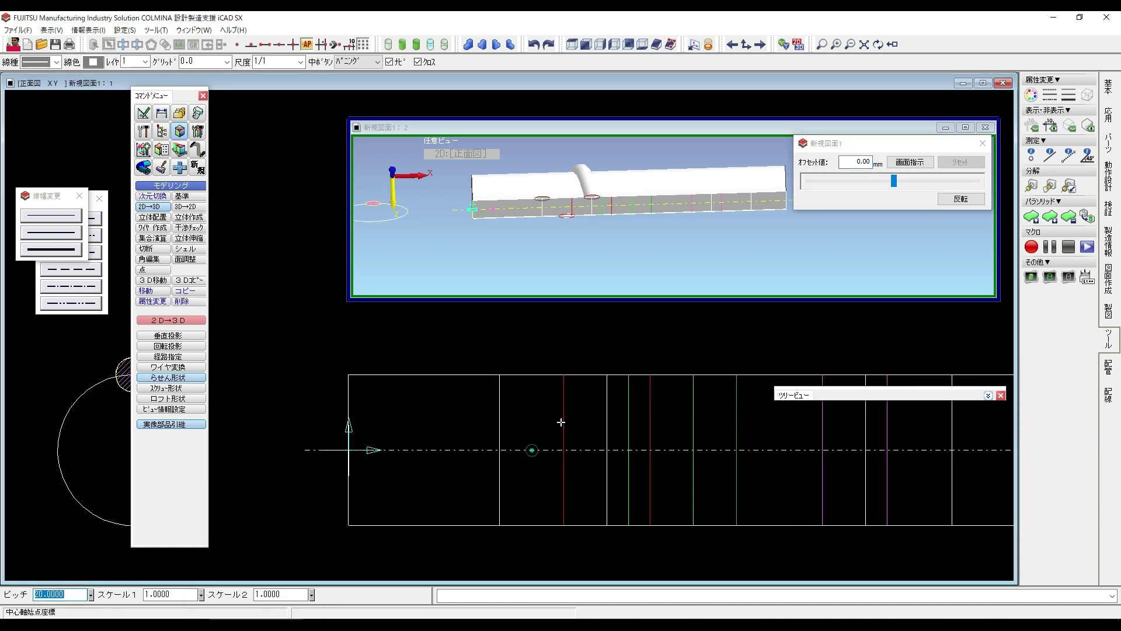
{"action": "left_click", "coordinate": [655, 379]}
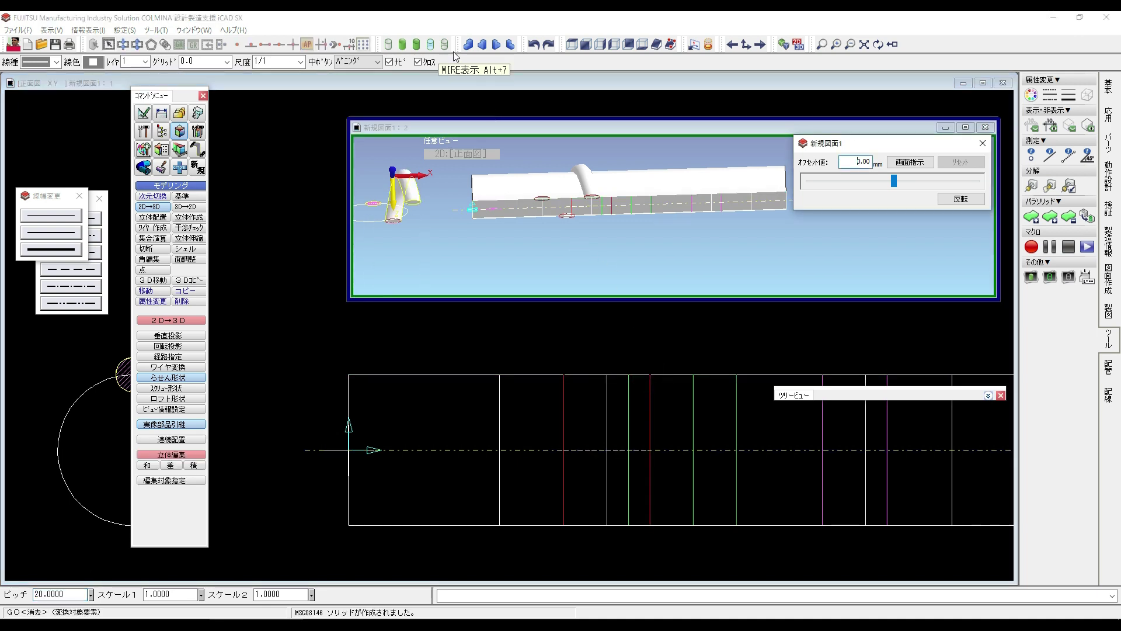
Return the 3D view to the front and move the second helix from the small circle's centre to the first red line on the cylinder's upper edge.
{"action": "left_click", "coordinate": [593, 44]}
{"action": "left_click", "coordinate": [596, 121]}
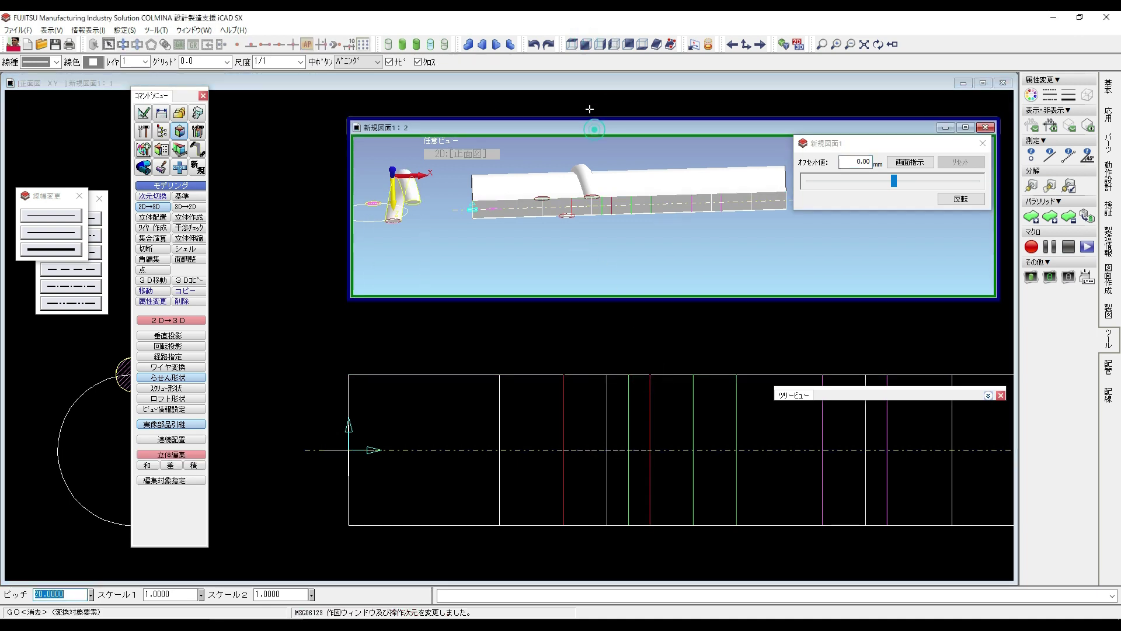
{"action": "left_click", "coordinate": [589, 45]}
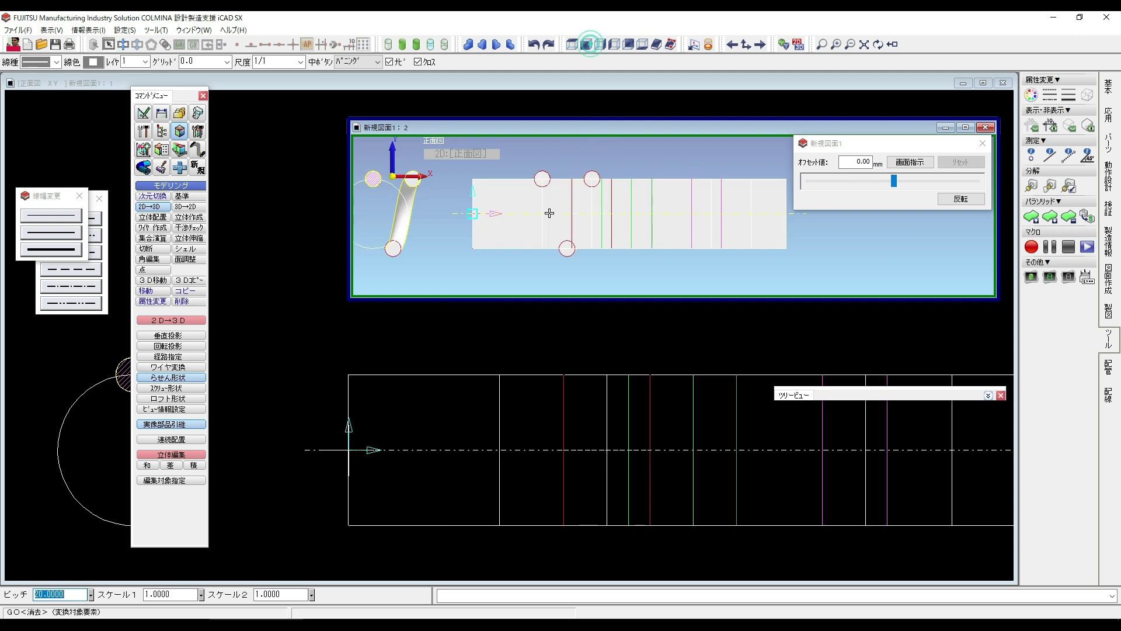
{"action": "left_click", "coordinate": [157, 293]}
{"action": "left_click", "coordinate": [415, 251]}
{"action": "right_click", "coordinate": [430, 176]}
{"action": "left_click", "coordinate": [433, 178]}
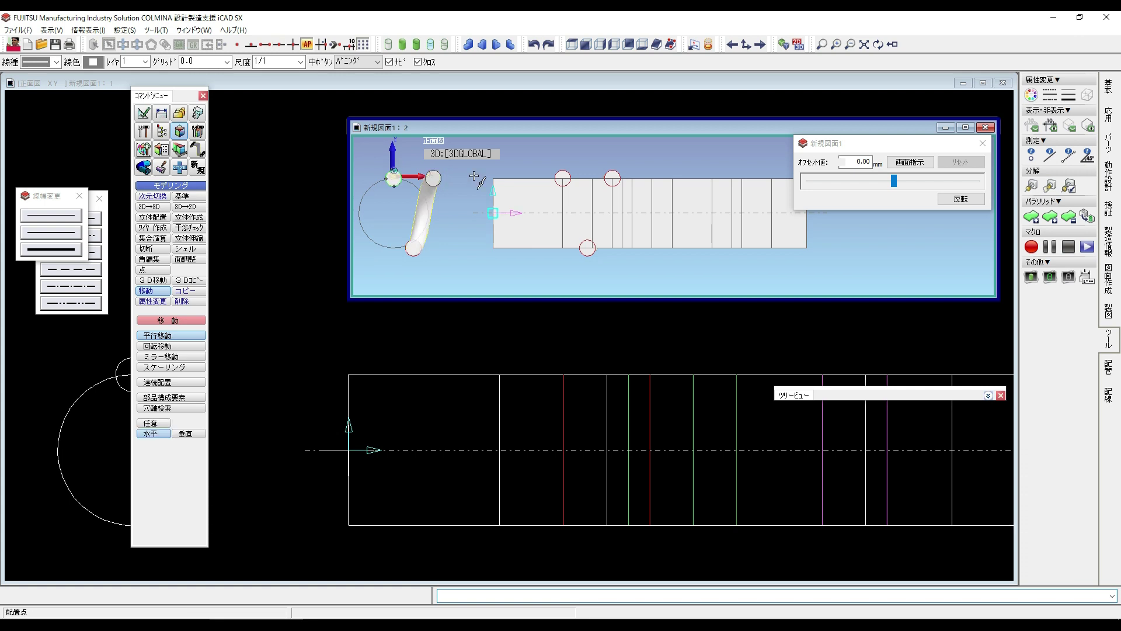
{"action": "left_click", "coordinate": [595, 182]}
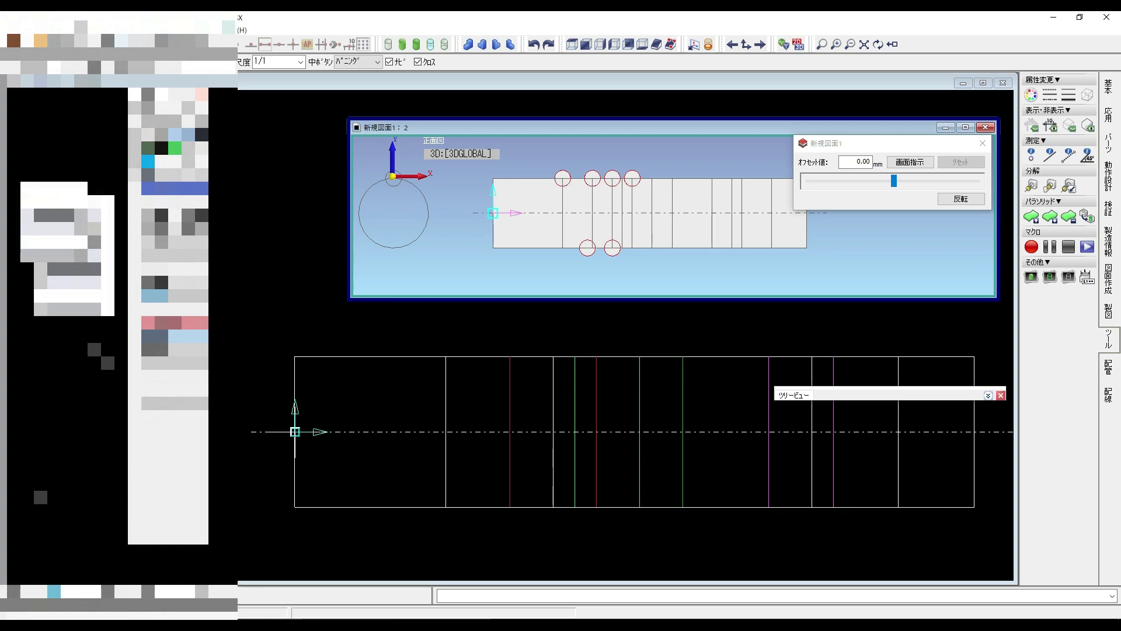
Switch to the browser to check the groove dimensions in the reference drawing, and return to the iCAD SX front view.
{"action": "left_click", "coordinate": [465, 624]}
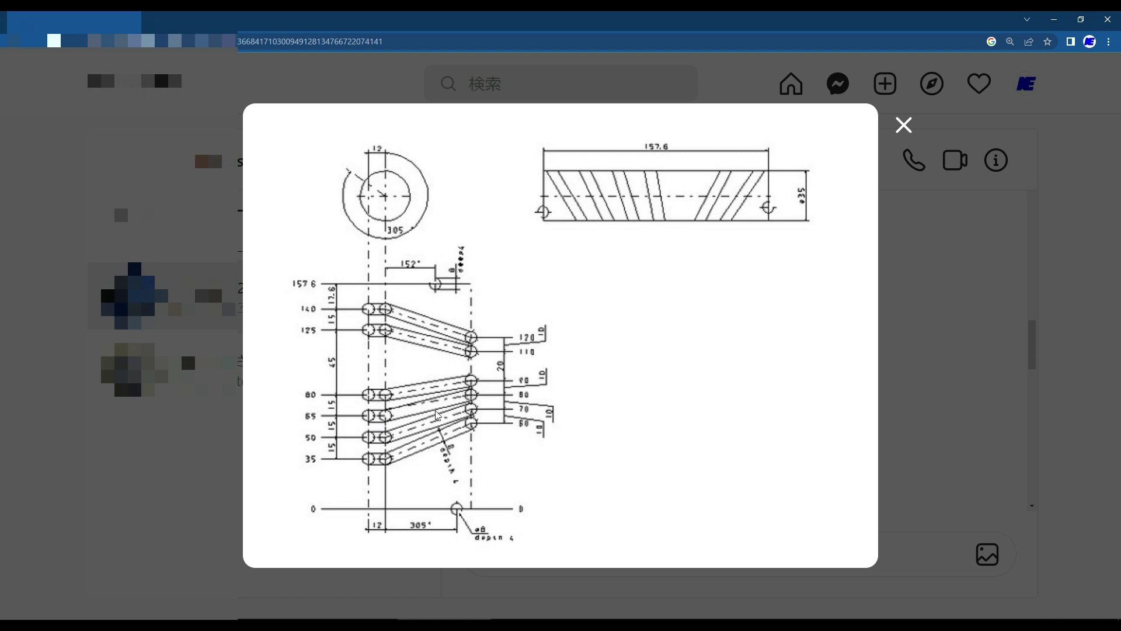
{"action": "left_click", "coordinate": [1054, 20]}
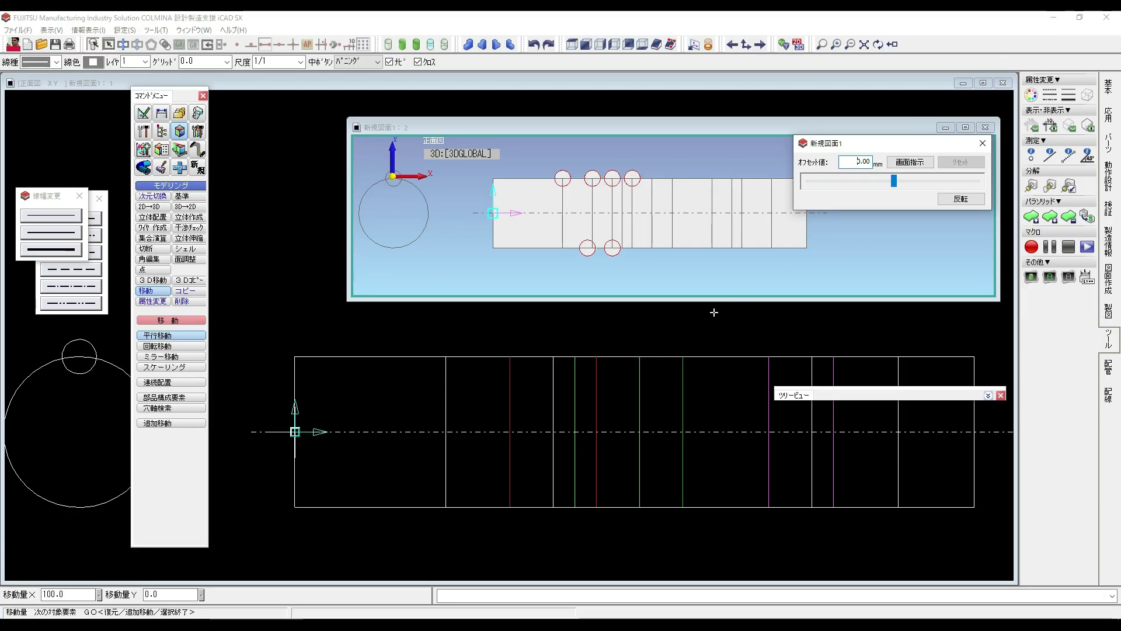
{"action": "left_click", "coordinate": [585, 421]}
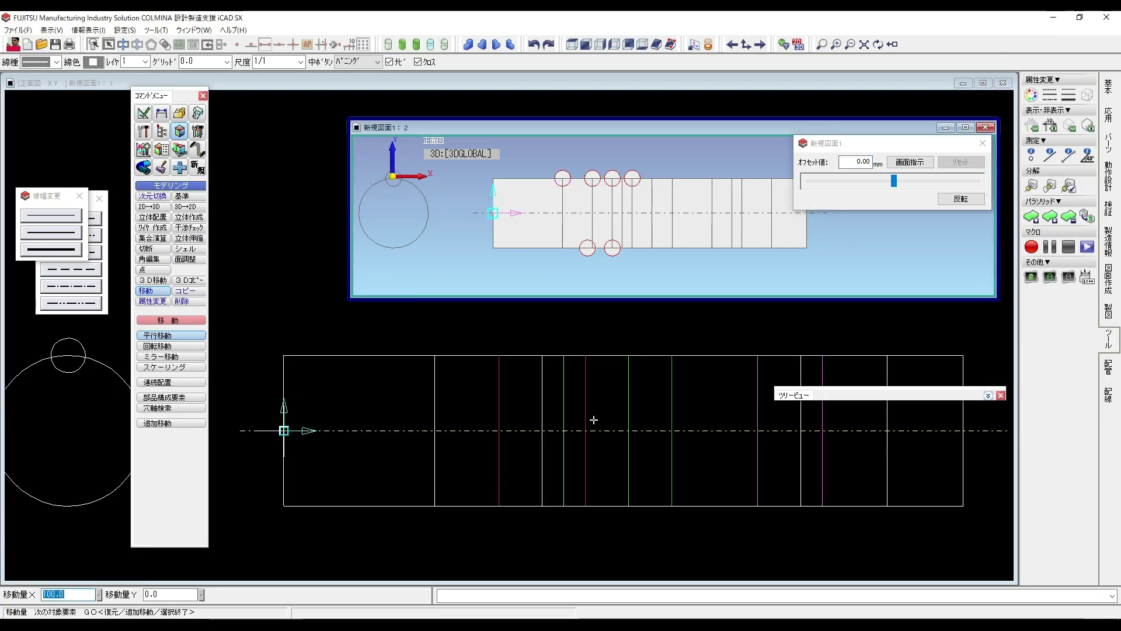
Measure the distance between the two bright green lines of the third groove in the front view.
{"action": "left_click", "coordinate": [565, 393]}
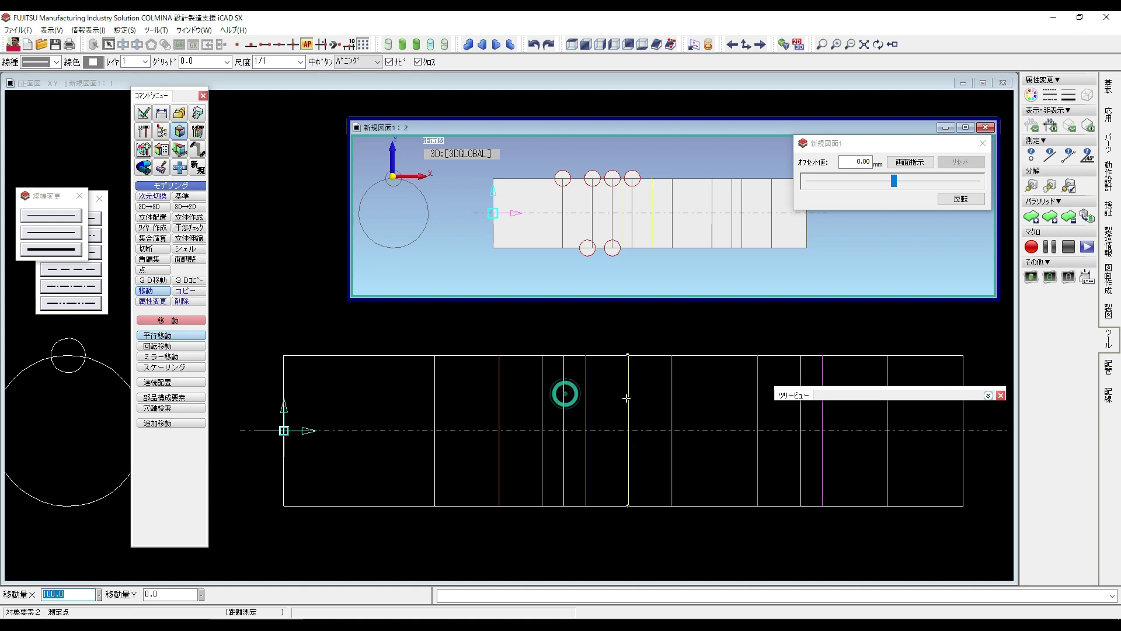
{"action": "left_click", "coordinate": [629, 397]}
{"action": "right_click", "coordinate": [448, 396]}
{"action": "scroll", "coordinate": [542, 357], "scroll_direction": "down", "scroll_amount": 2}
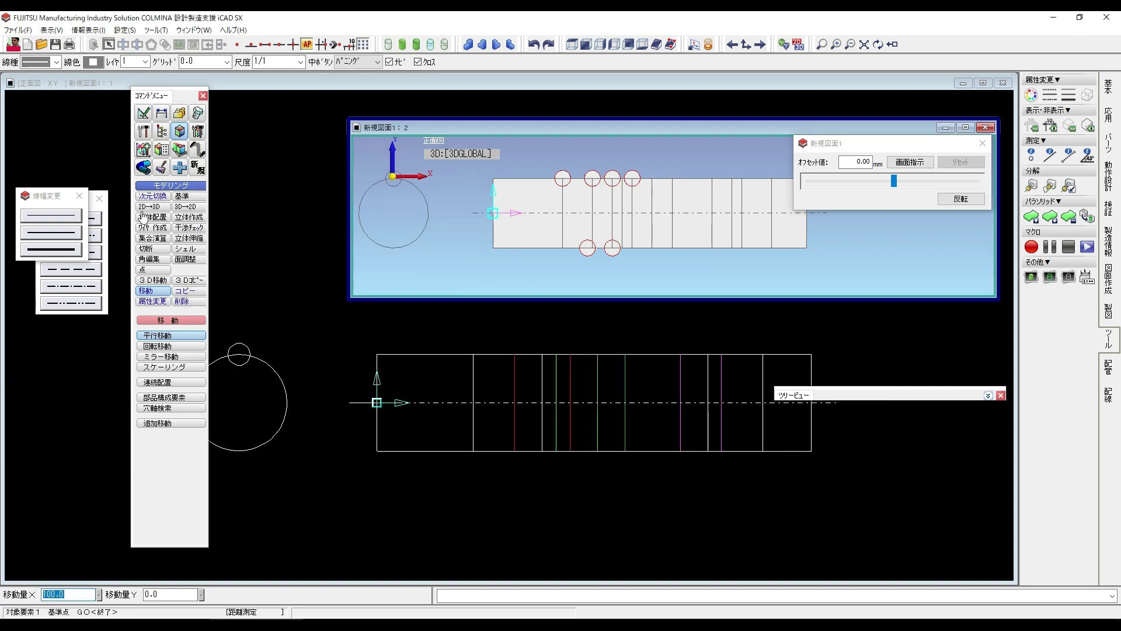
Create the third groove's helical solid with pitch 15 from the small circle around the centreline, spanning the two bright green lines.
{"action": "left_click", "coordinate": [164, 207]}
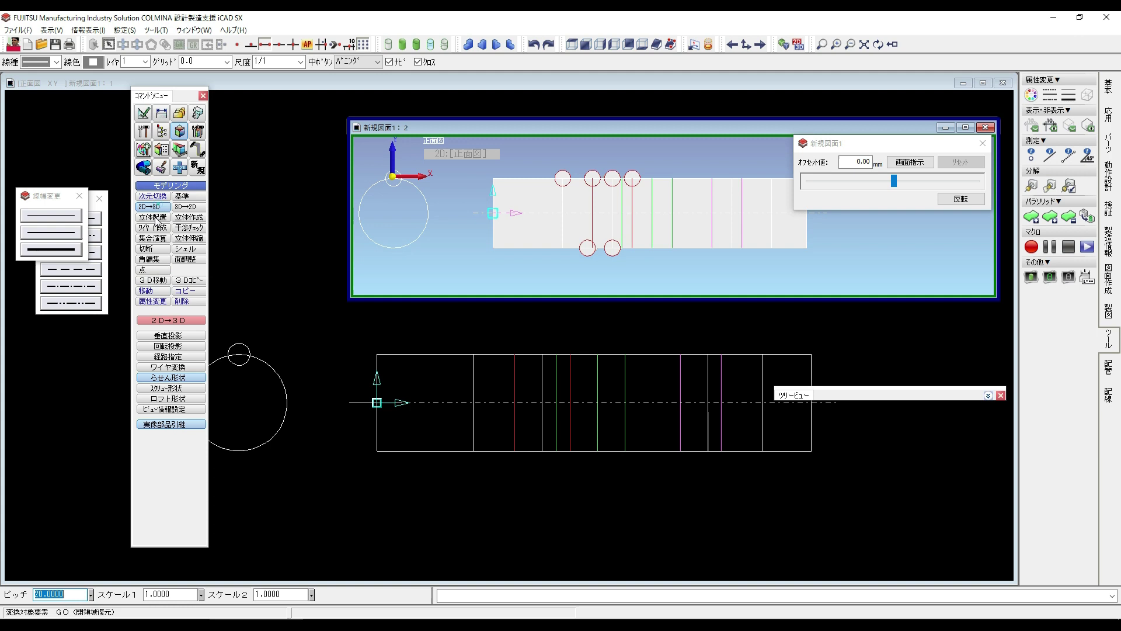
{"action": "type", "text": "15"}
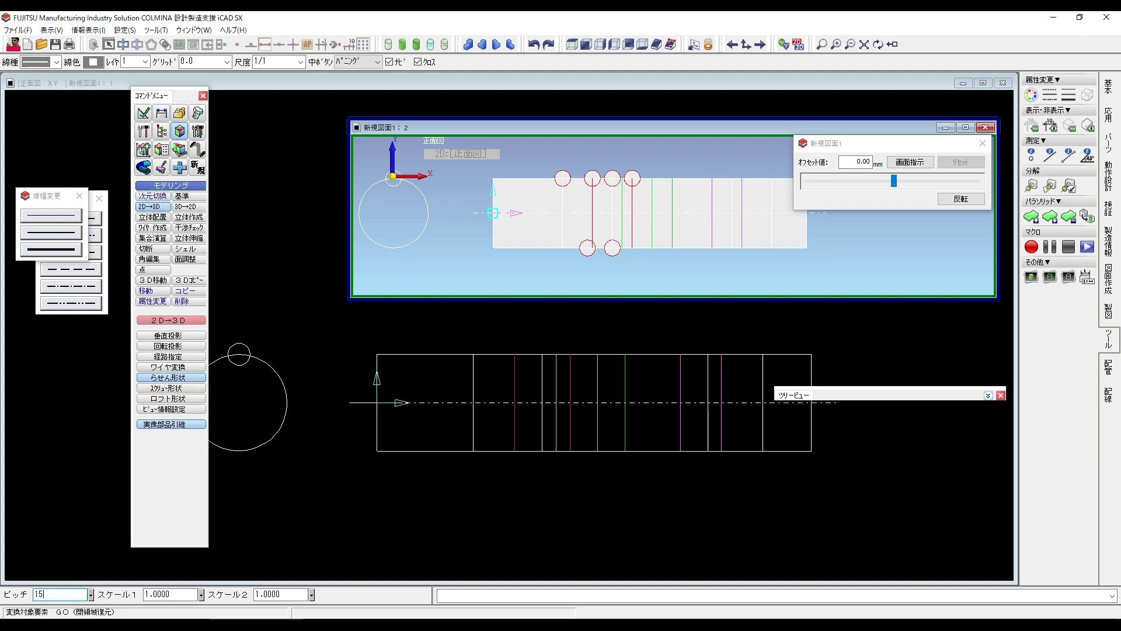
{"action": "left_click", "coordinate": [247, 342]}
{"action": "left_click", "coordinate": [437, 402]}
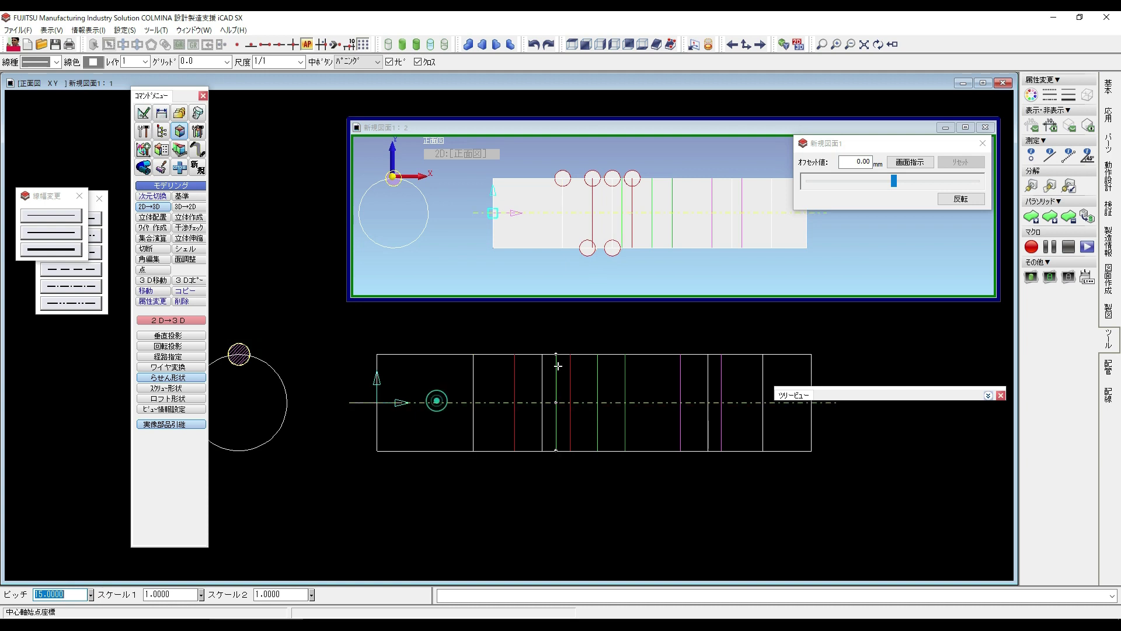
{"action": "left_click", "coordinate": [600, 354]}
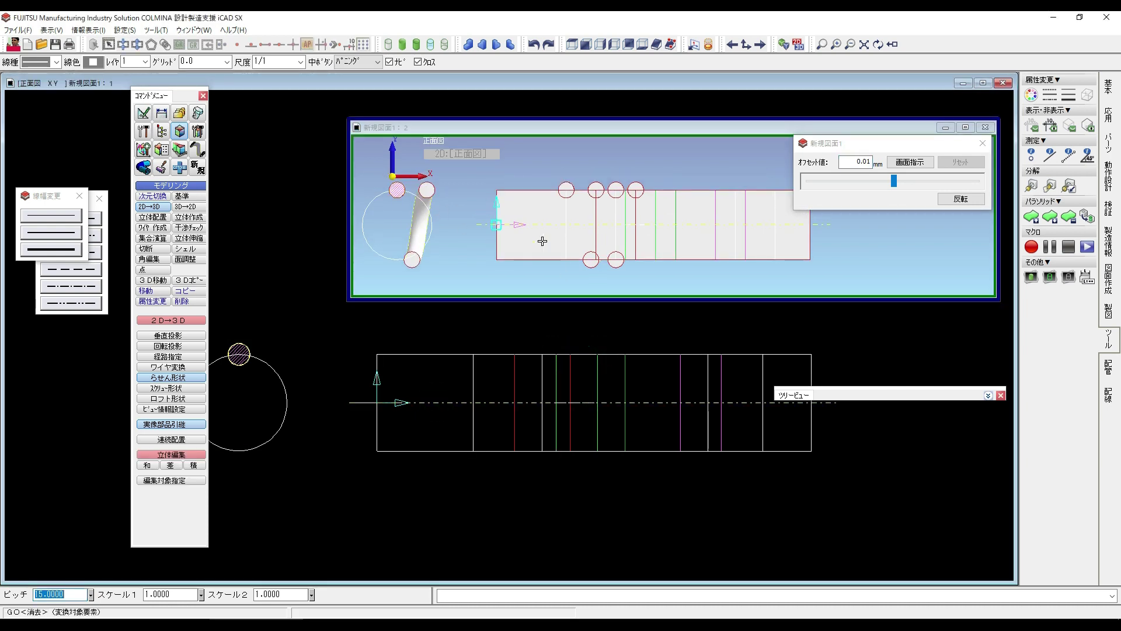
Move the third helix in the 3D view from the small circle's centre to the first green line on the cylinder's upper edge.
{"action": "left_click", "coordinate": [151, 290]}
{"action": "left_click", "coordinate": [461, 153]}
{"action": "left_click", "coordinate": [426, 190]}
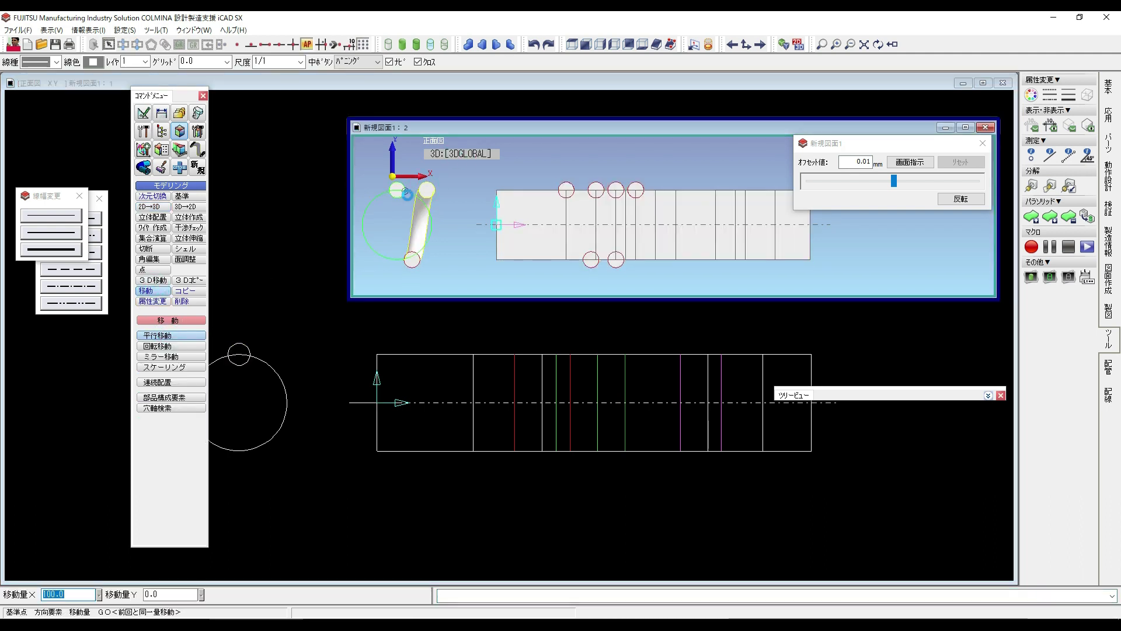
{"action": "left_click", "coordinate": [397, 191]}
{"action": "scroll", "coordinate": [594, 201], "scroll_direction": "up", "scroll_amount": 5}
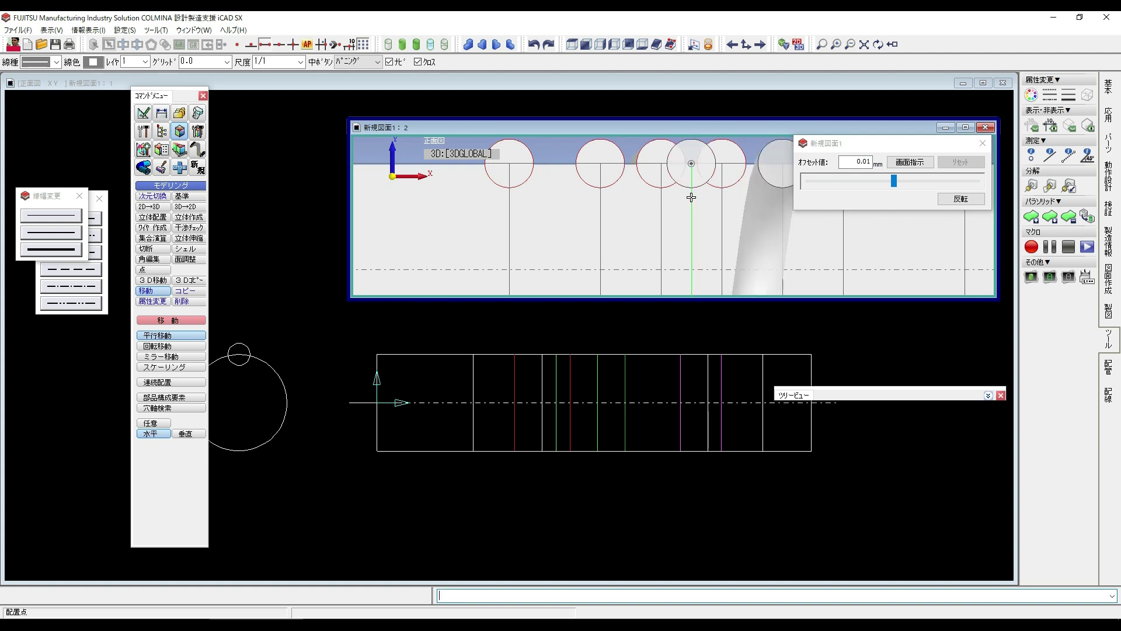
{"action": "left_click", "coordinate": [691, 197]}
Turn off the 3D section display, then colour the second helix red and the third helix green.
{"action": "scroll", "coordinate": [788, 222], "scroll_direction": "down", "scroll_amount": 3}
{"action": "middle_click_drag", "start_coordinate": [769, 245], "coordinate": [626, 234]}
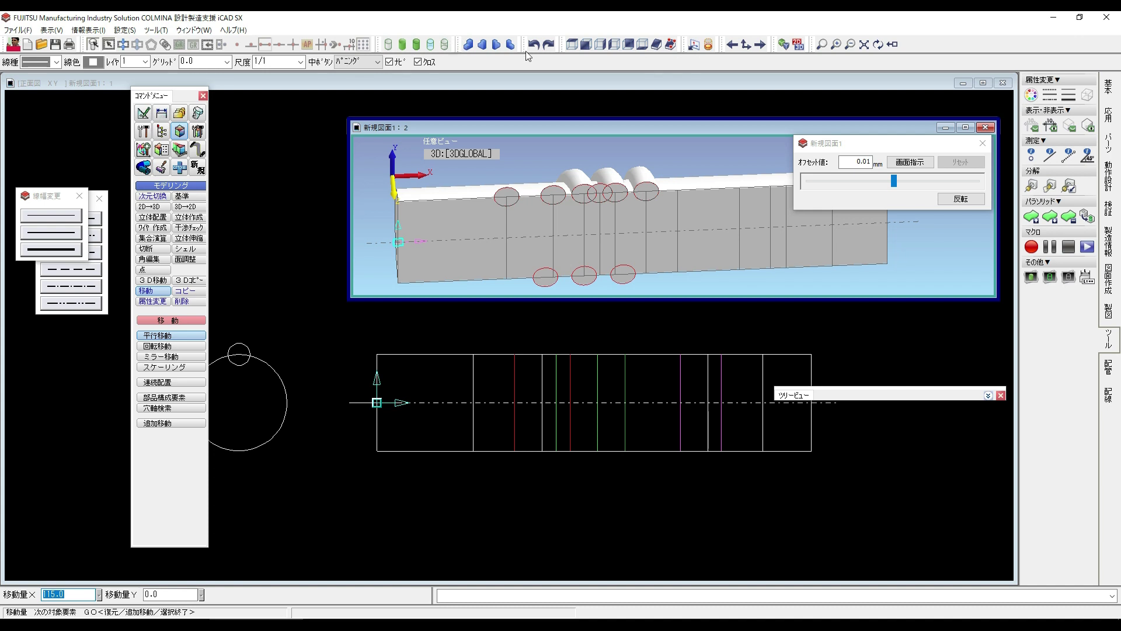
{"action": "left_click", "coordinate": [710, 45]}
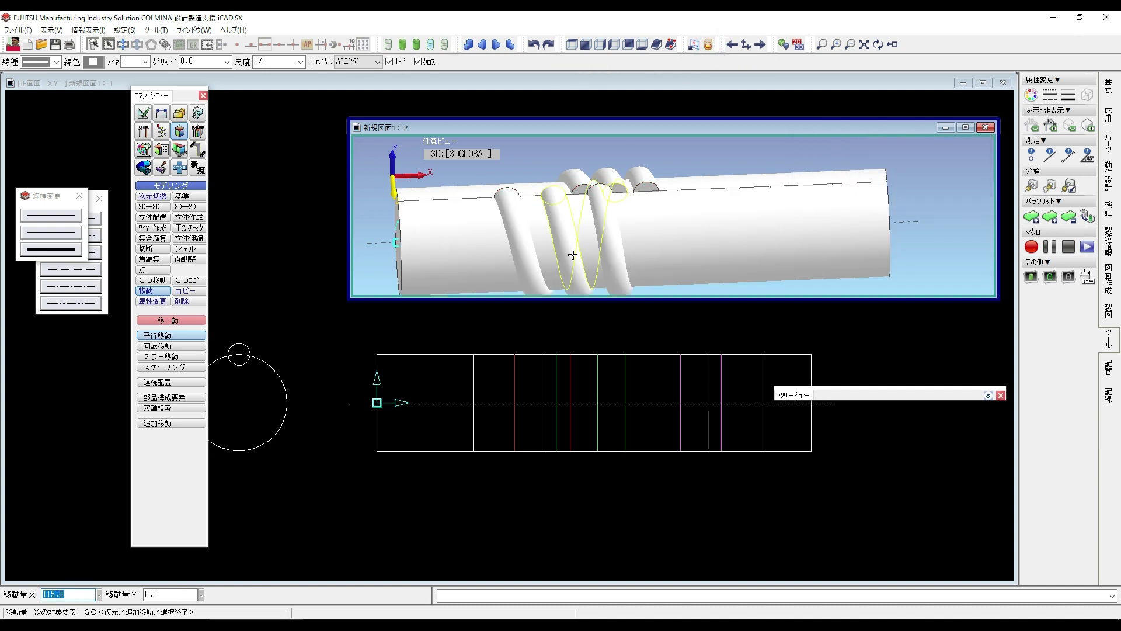
{"action": "key", "text": "space"}
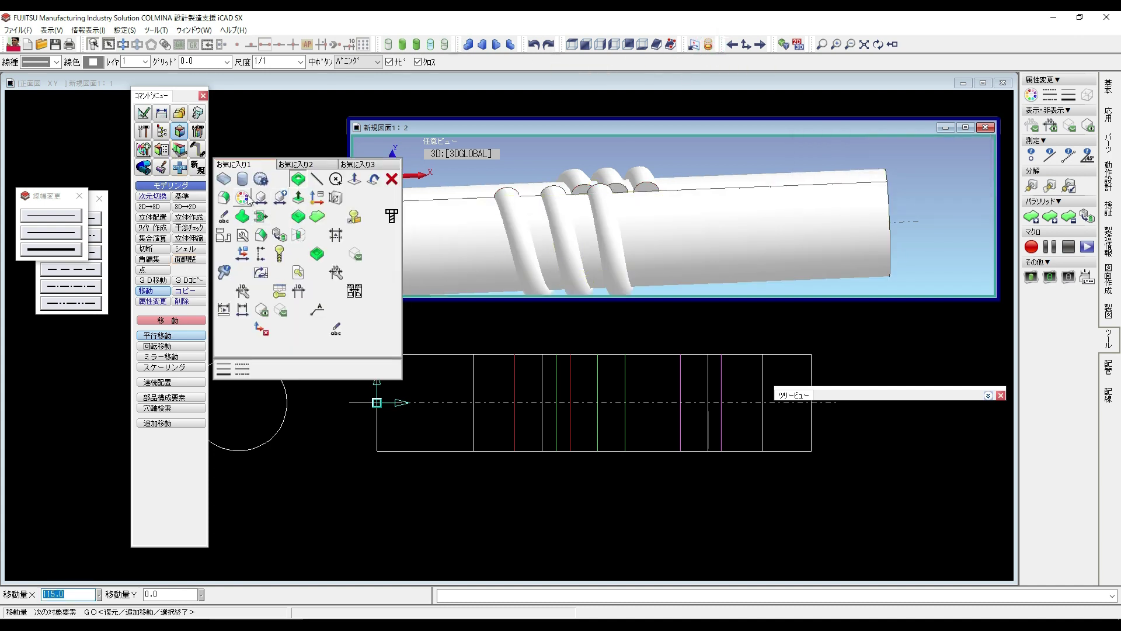
{"action": "left_click", "coordinate": [245, 193]}
{"action": "left_click", "coordinate": [82, 223]}
{"action": "left_click", "coordinate": [566, 245]}
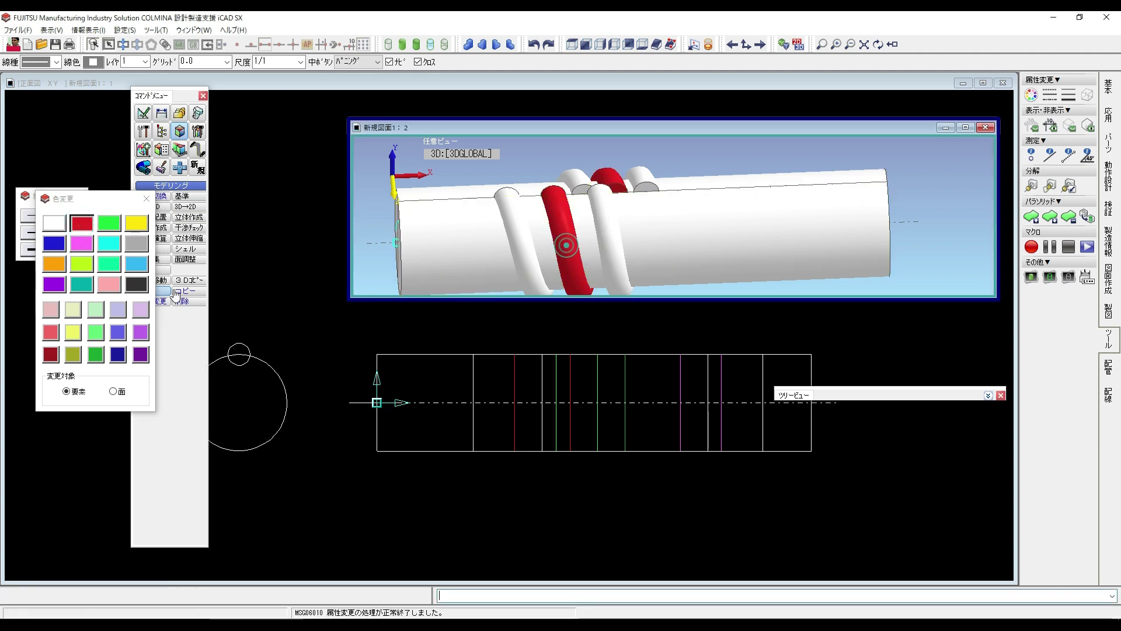
{"action": "left_click", "coordinate": [109, 223]}
{"action": "left_click", "coordinate": [610, 245]}
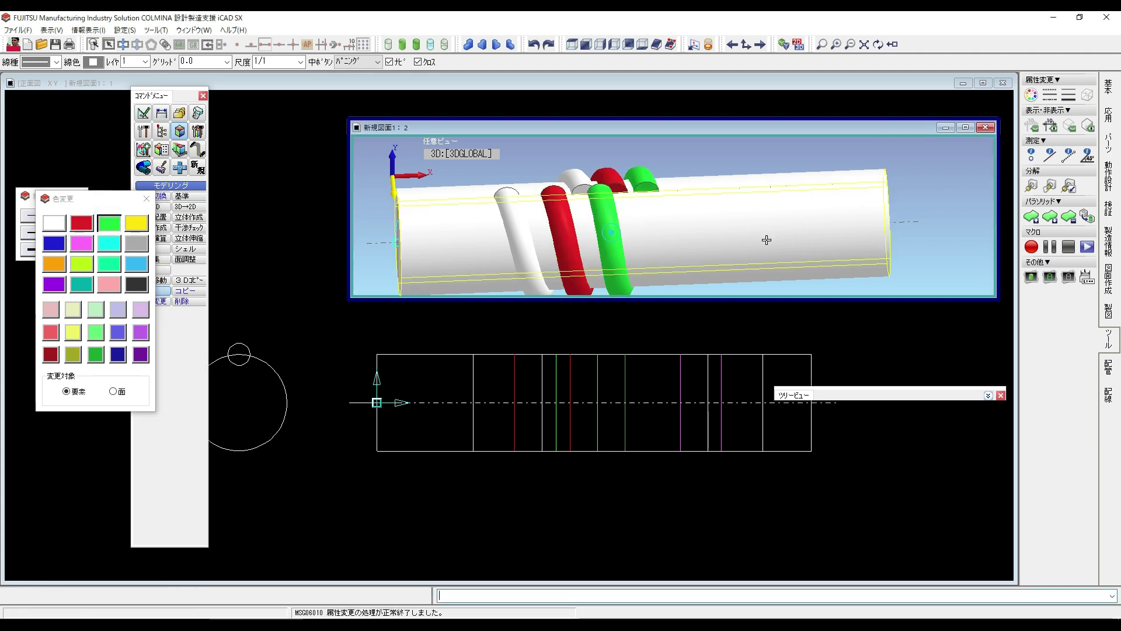
Examine the end faces of the three helical solids on the cylinder from several angles.
{"action": "middle_click_drag", "start_coordinate": [769, 238], "coordinate": [760, 298]}
{"action": "middle_click_drag", "start_coordinate": [615, 222], "coordinate": [705, 213]}
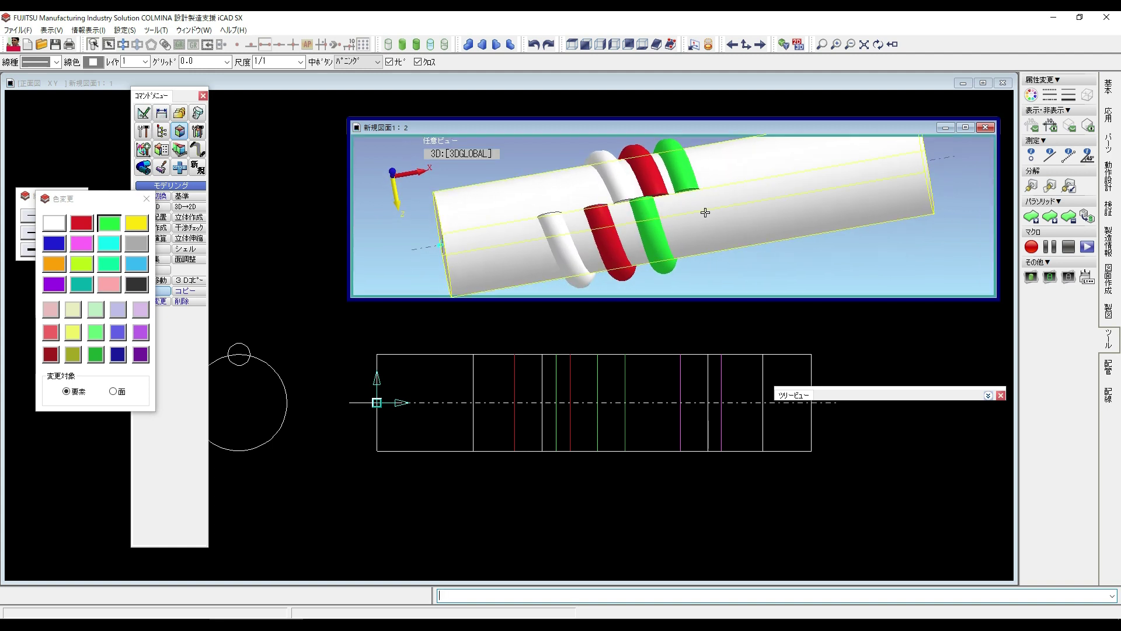
{"action": "scroll", "coordinate": [578, 225], "scroll_direction": "up", "scroll_amount": 5}
{"action": "middle_click_drag", "start_coordinate": [560, 211], "coordinate": [517, 254]}
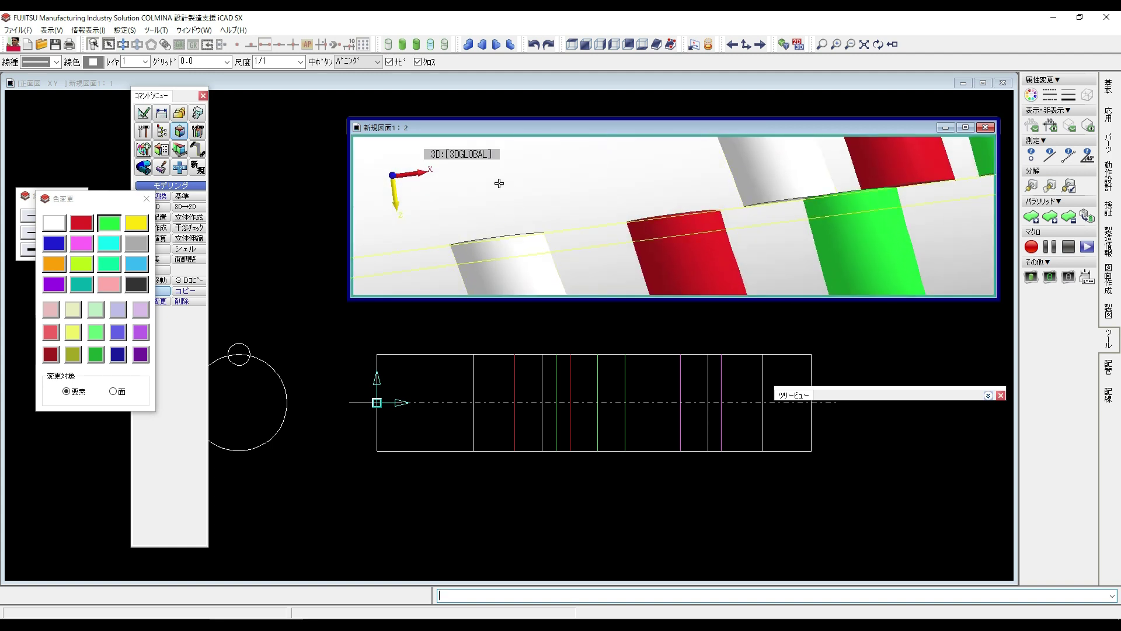
{"action": "scroll", "coordinate": [766, 181], "scroll_direction": "down", "scroll_amount": 2}
{"action": "middle_click_drag", "start_coordinate": [765, 181], "coordinate": [616, 224]}
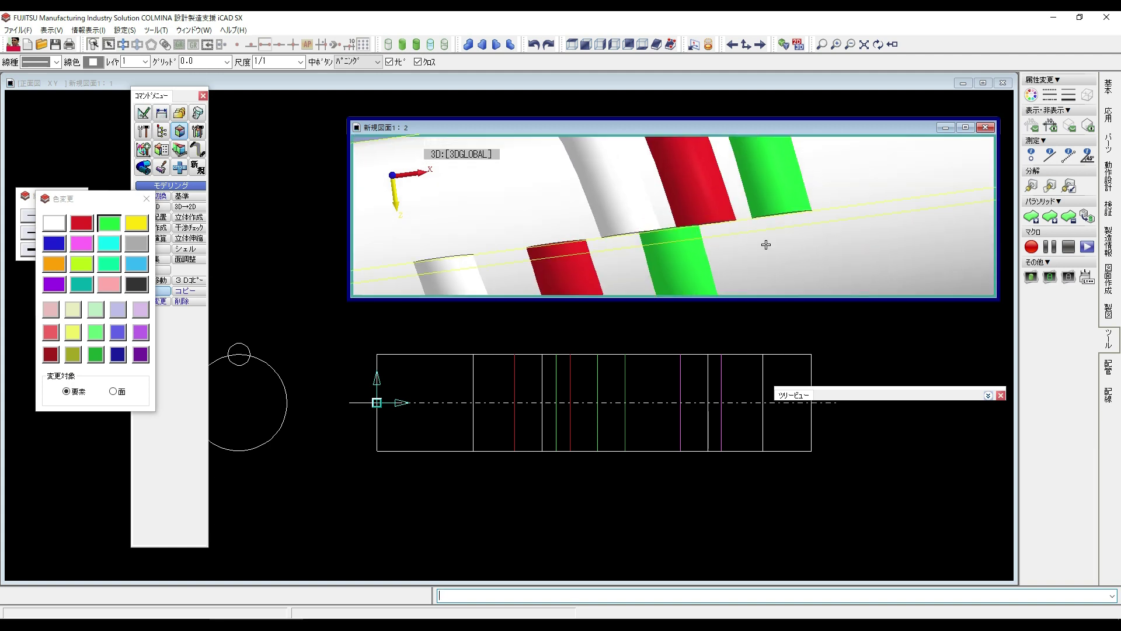
{"action": "middle_click_drag", "start_coordinate": [766, 245], "coordinate": [741, 232]}
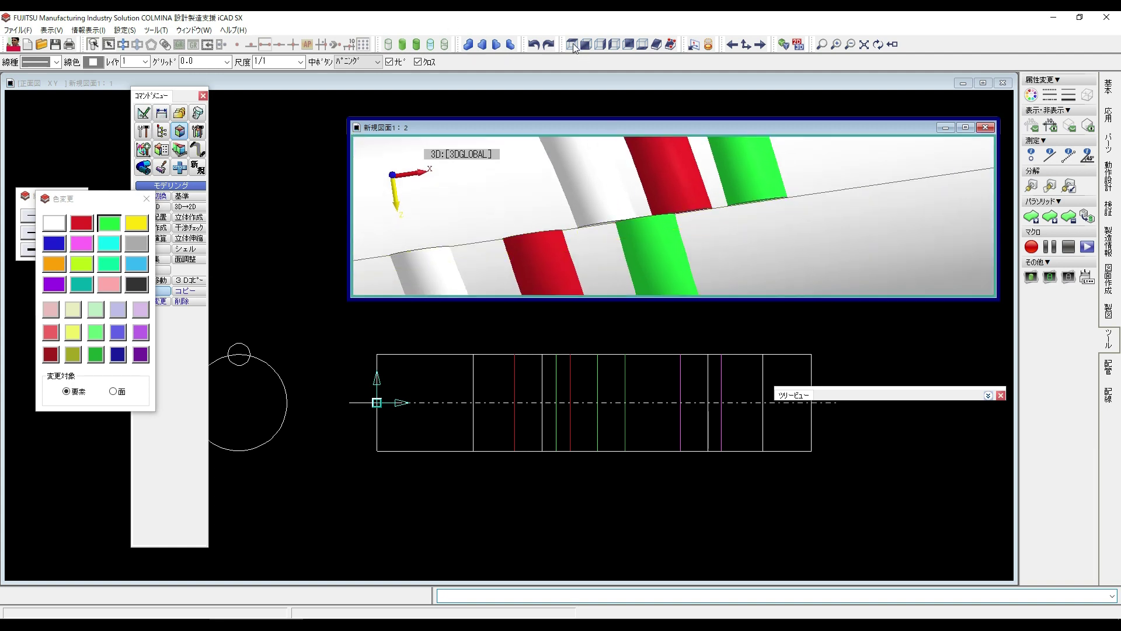
{"action": "left_click", "coordinate": [572, 44]}
{"action": "middle_click_drag", "start_coordinate": [746, 235], "coordinate": [771, 198]}
Place 8 mm diameter spheres at the centres of the exposed far end faces of the white, red and green helices.
{"action": "right_click", "coordinate": [771, 201]}
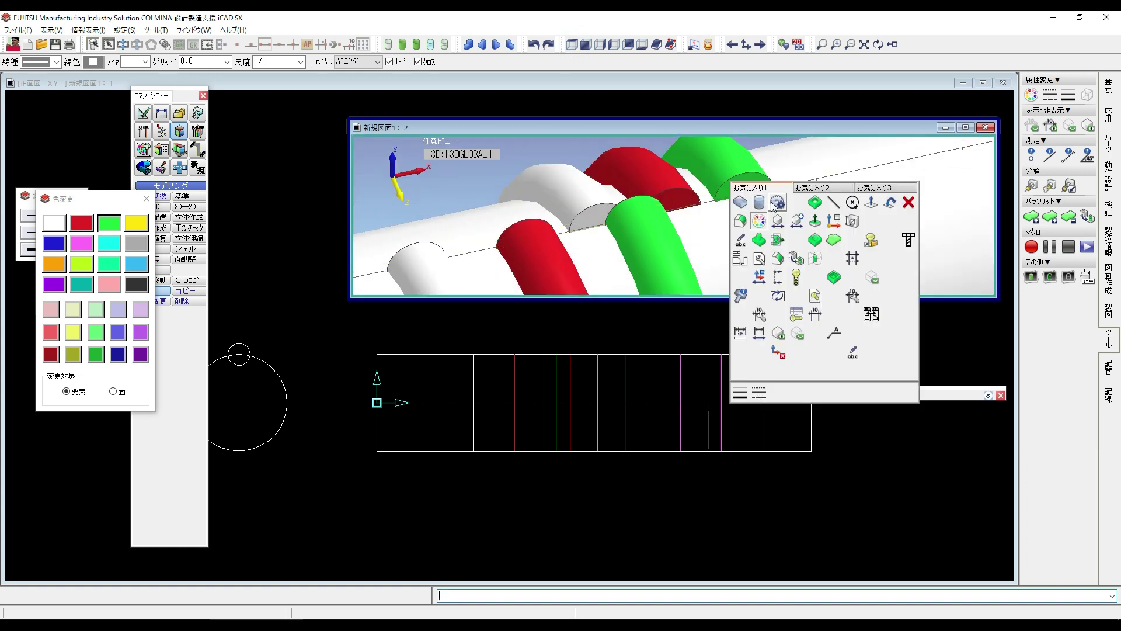
{"action": "left_click", "coordinate": [776, 203]}
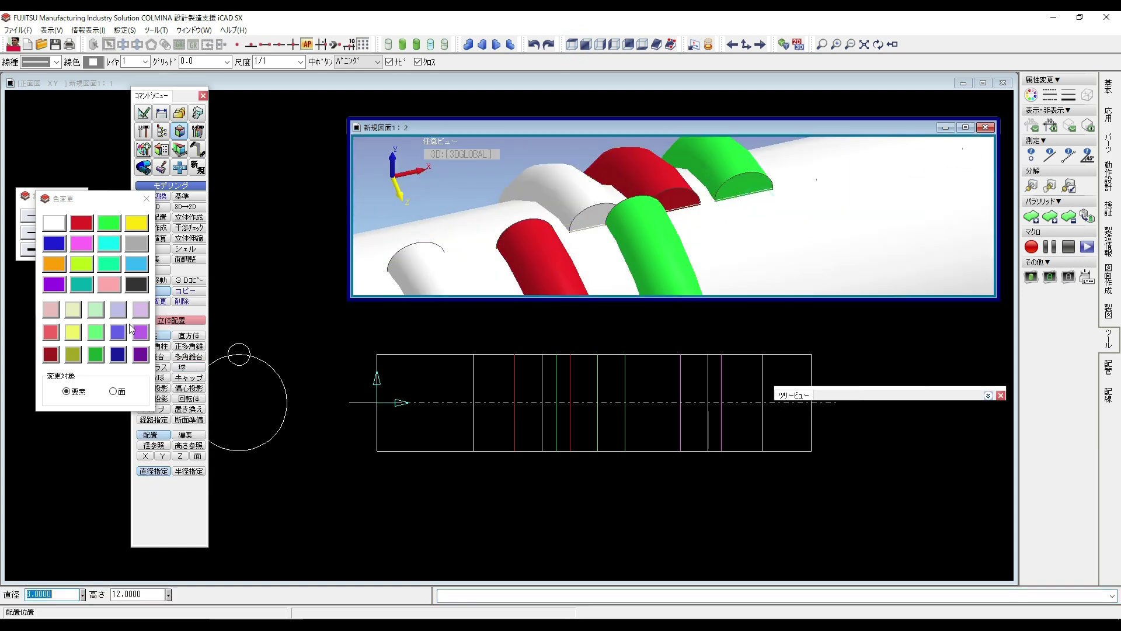
{"action": "left_click", "coordinate": [182, 367]}
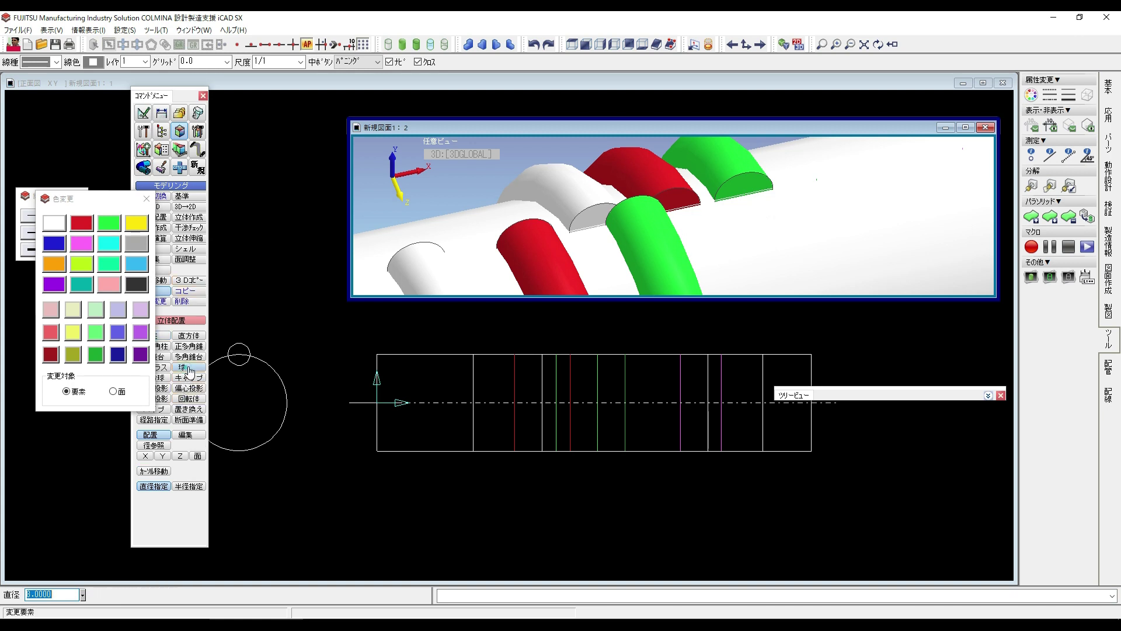
{"action": "scroll", "coordinate": [603, 200], "scroll_direction": "up", "scroll_amount": 3}
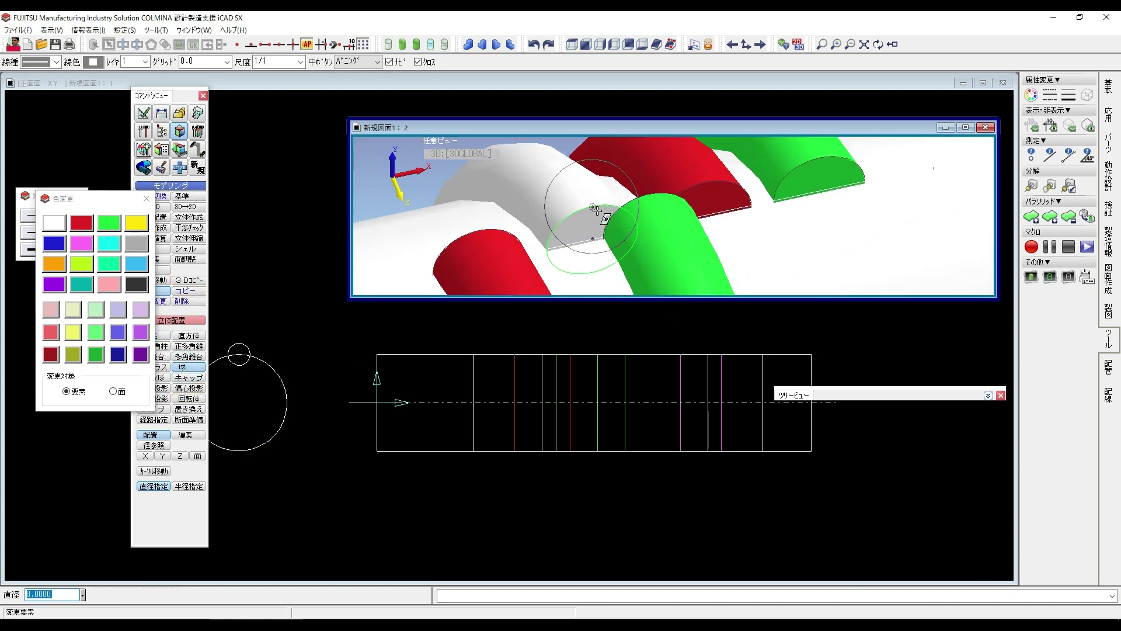
{"action": "left_click", "coordinate": [612, 206]}
{"action": "left_click", "coordinate": [612, 206]}
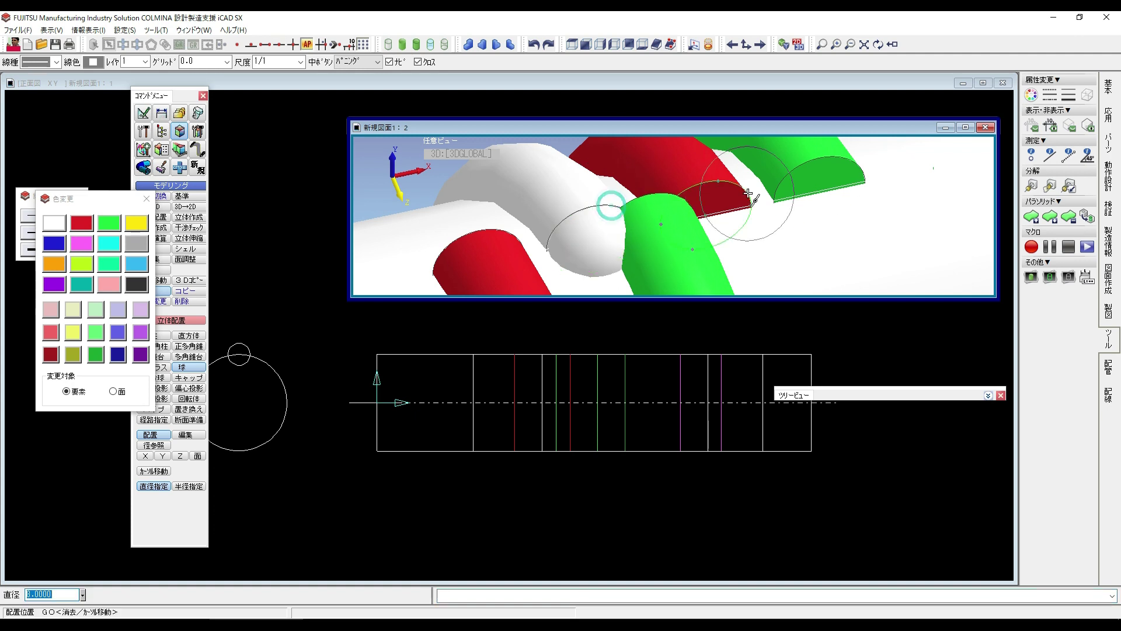
{"action": "left_click", "coordinate": [723, 186]}
{"action": "left_click", "coordinate": [825, 165]}
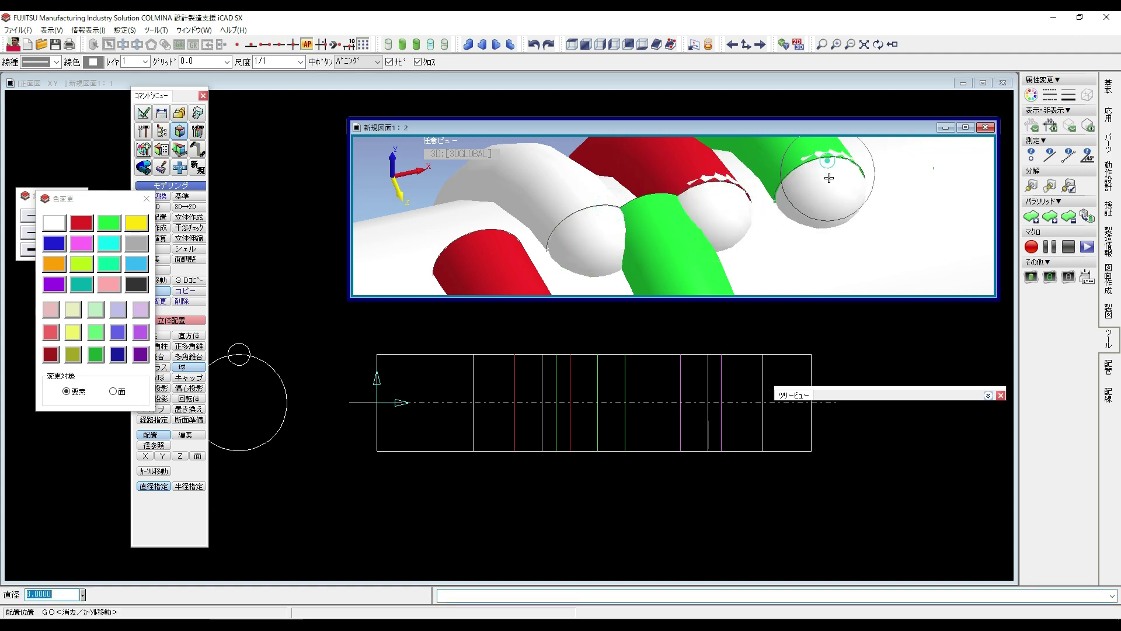